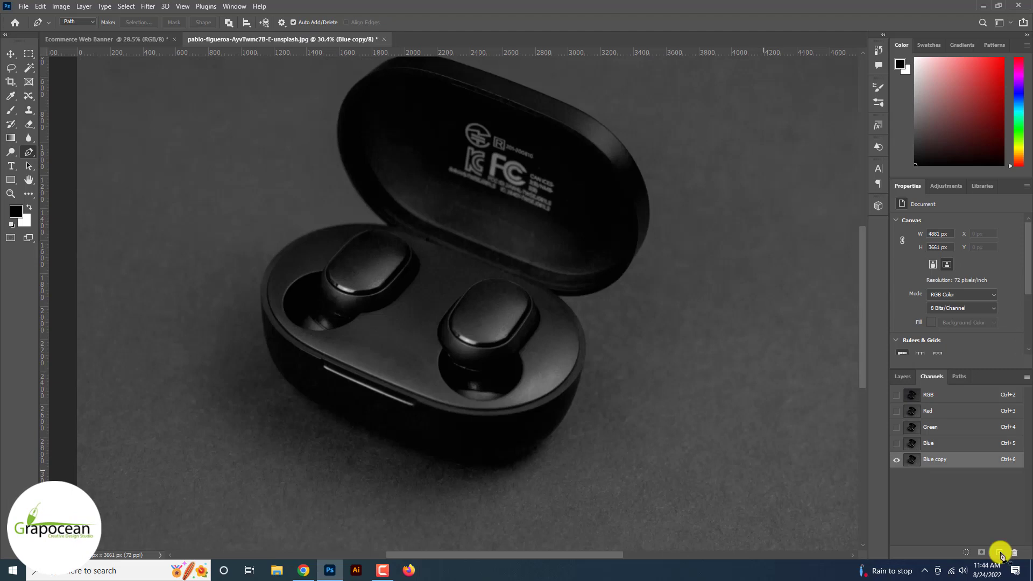
Step: Brighten the Blue copy channel with Levels, setting the midtone input to 1.99
key(ctrl+l)
drag(726, 235, 693, 237)
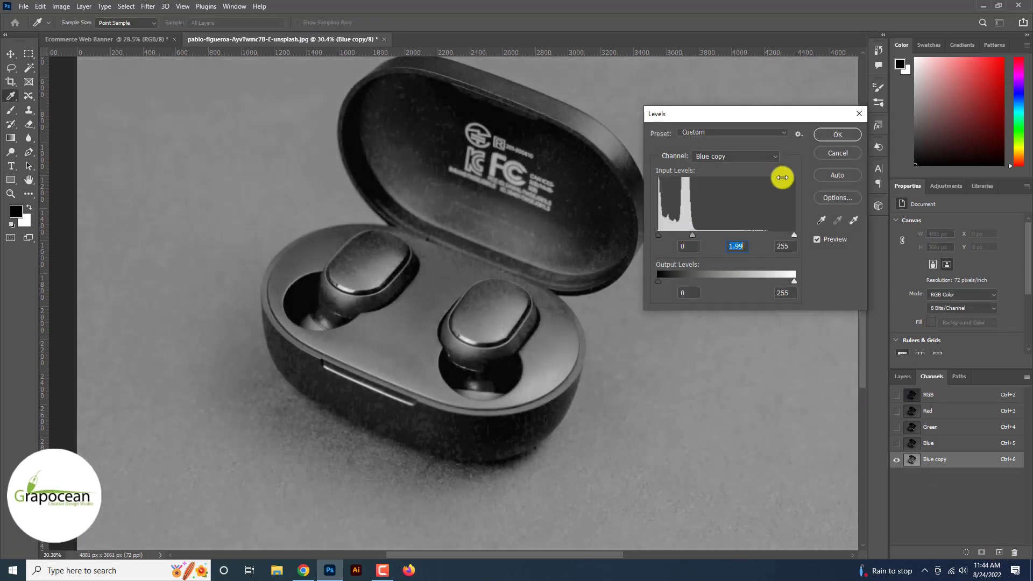
click(845, 136)
Step: Start a Pen path at the right end of the lid joint and trace the base's right rim and bottom edge
scroll(783, 136, up, 4)
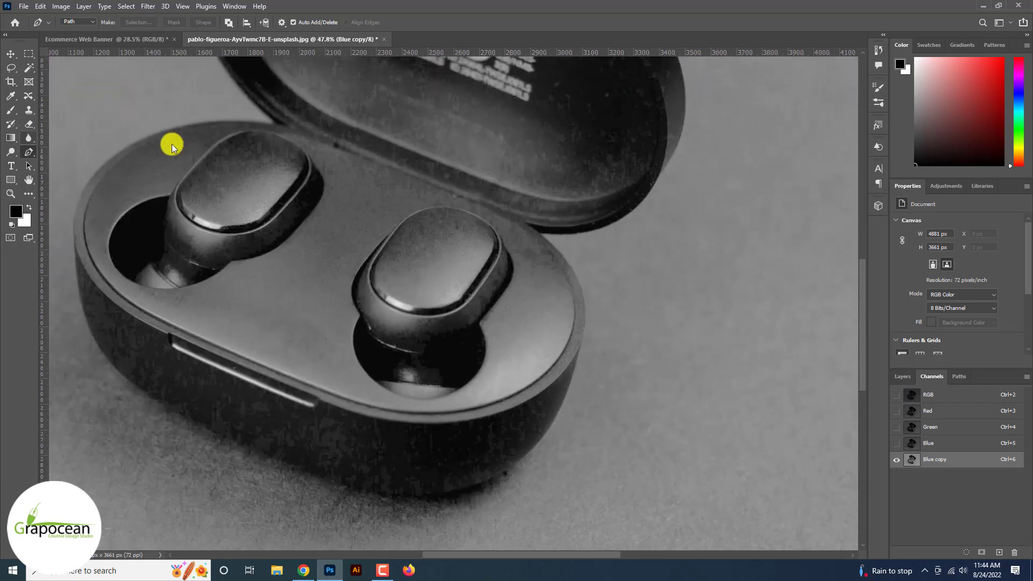
scroll(547, 232, up, 5)
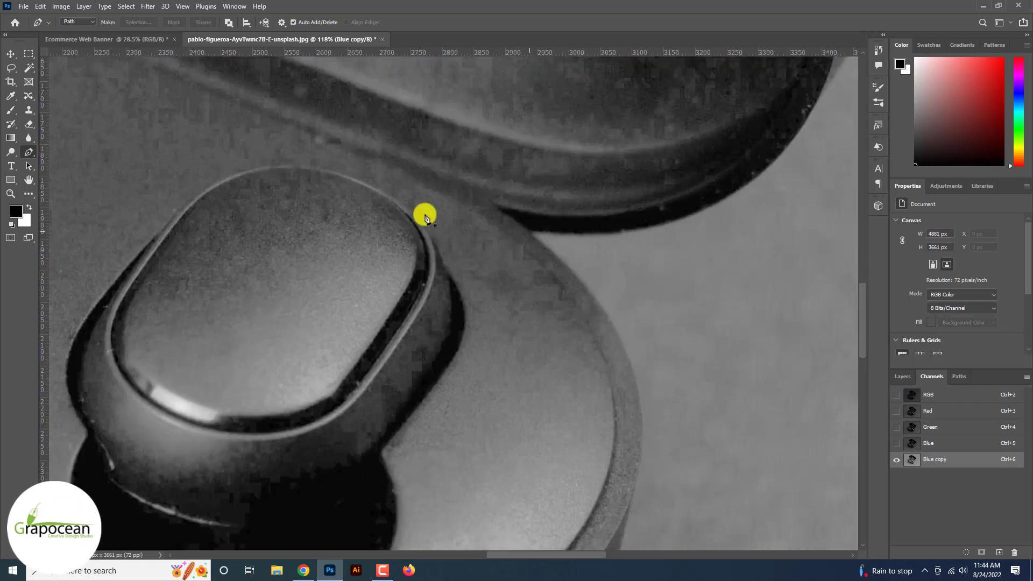
scroll(571, 291, down, 3)
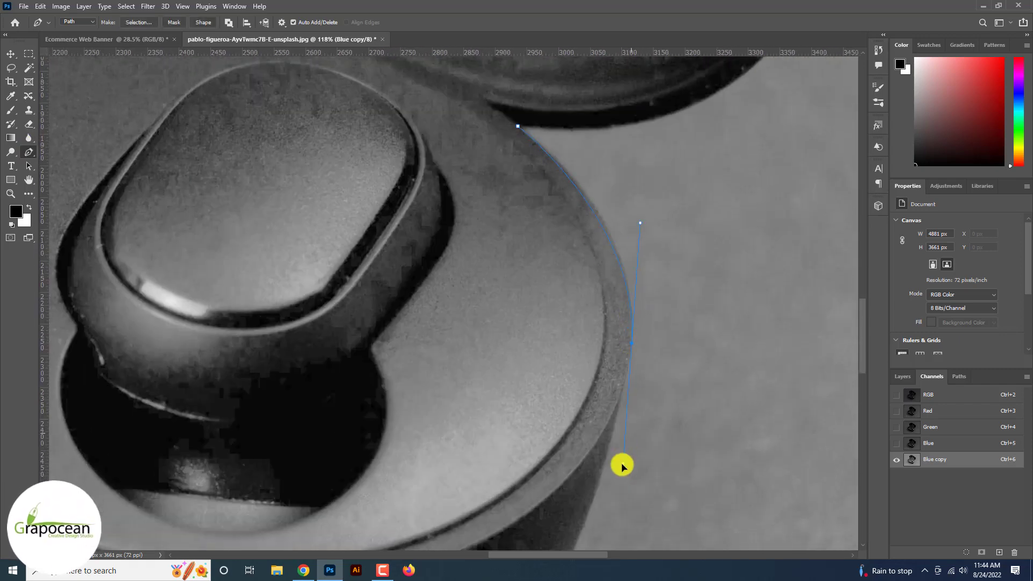
drag(616, 464, 616, 472)
key(ctrl+z)
mouse_move(613, 484)
mouse_down()
mouse_move(624, 299)
mouse_move(609, 394)
mouse_move(656, 310)
mouse_up()
scroll(624, 299, down, 2)
drag(571, 409, 495, 475)
drag(362, 454, 494, 442)
drag(78, 277, 399, 434)
Step: Continue the path around the left side and back rim of the earbud case's base up to the lid
drag(293, 300, 339, 410)
key(ctrl+z)
scroll(297, 249, down, 3)
drag(303, 268, 303, 120)
alt+click(303, 268)
scroll(318, 263, up, 4)
drag(318, 263, 291, 382)
key(ctrl+z)
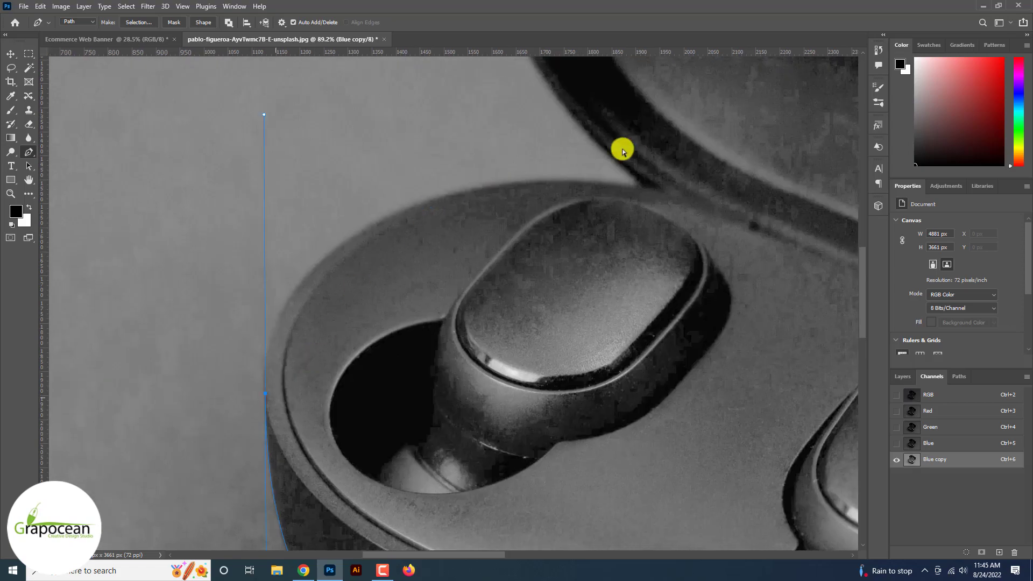
scroll(260, 118, down, 8)
scroll(414, 318, up, 5)
click(515, 262)
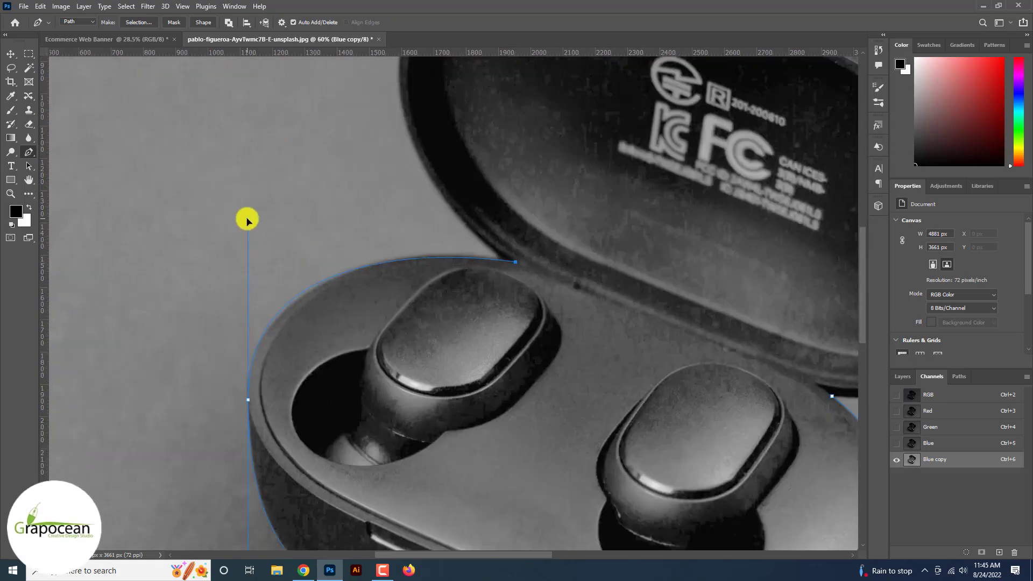
Step: Refine the curve along the base's back rim and trace the left edge of the open lid
scroll(248, 230, down, 2)
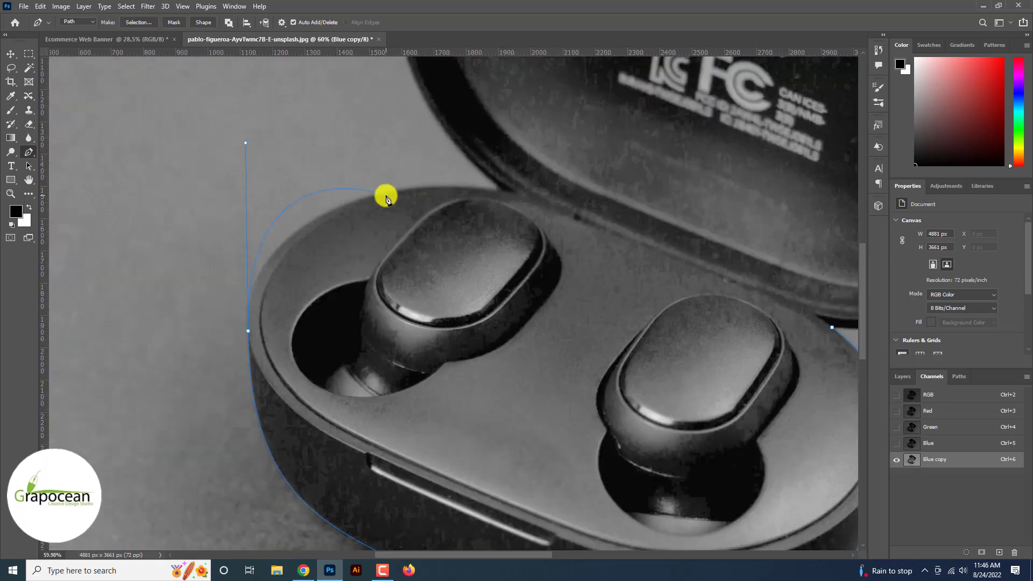
drag(414, 200, 437, 392)
drag(440, 273, 410, 215)
drag(415, 124, 375, 259)
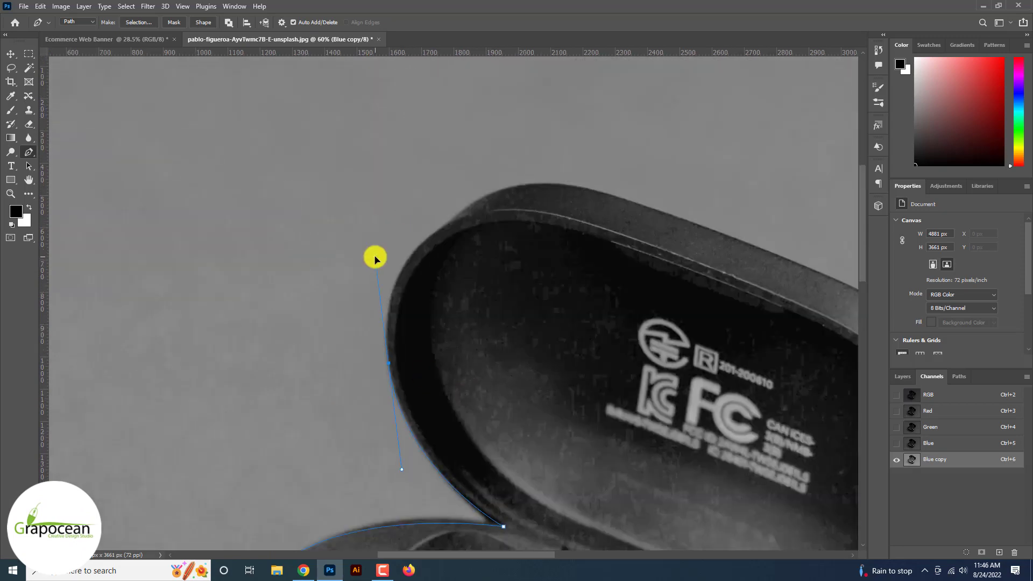
Step: Trace the lid's top and right edges and close the path at its starting point
drag(797, 263, 798, 262)
drag(798, 262, 380, 190)
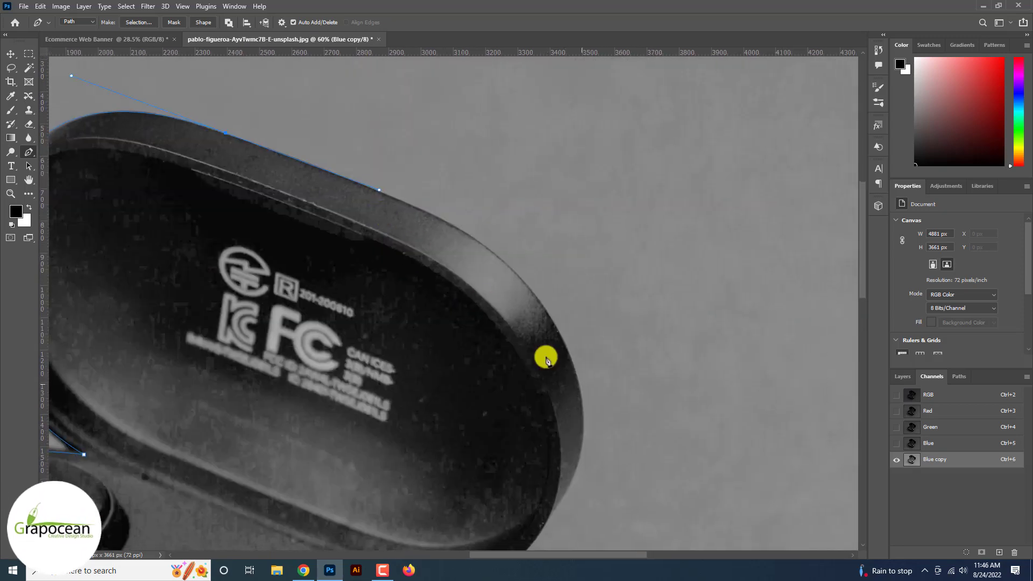
drag(576, 398, 600, 408)
drag(550, 414, 571, 285)
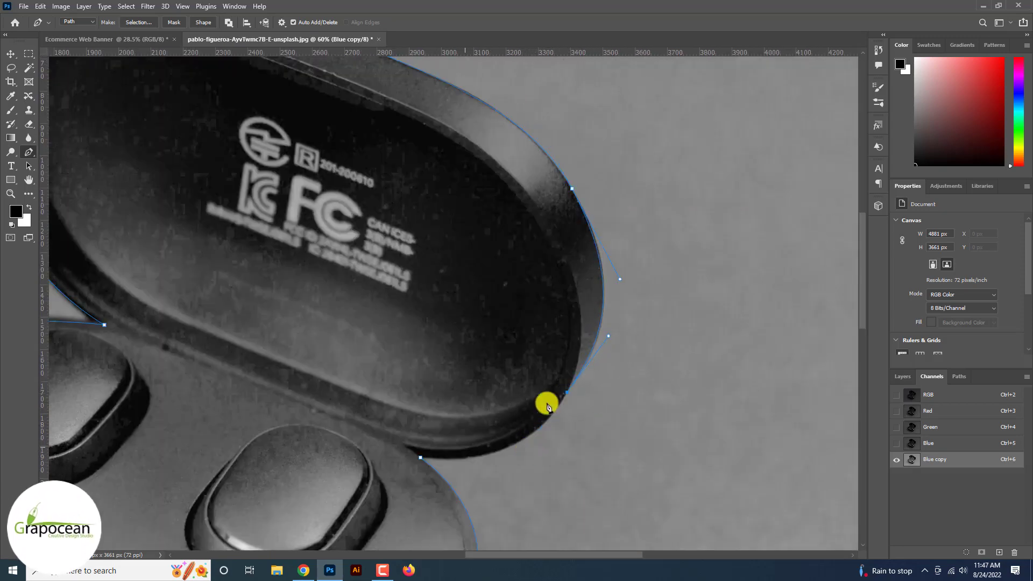
scroll(310, 448, down, 5)
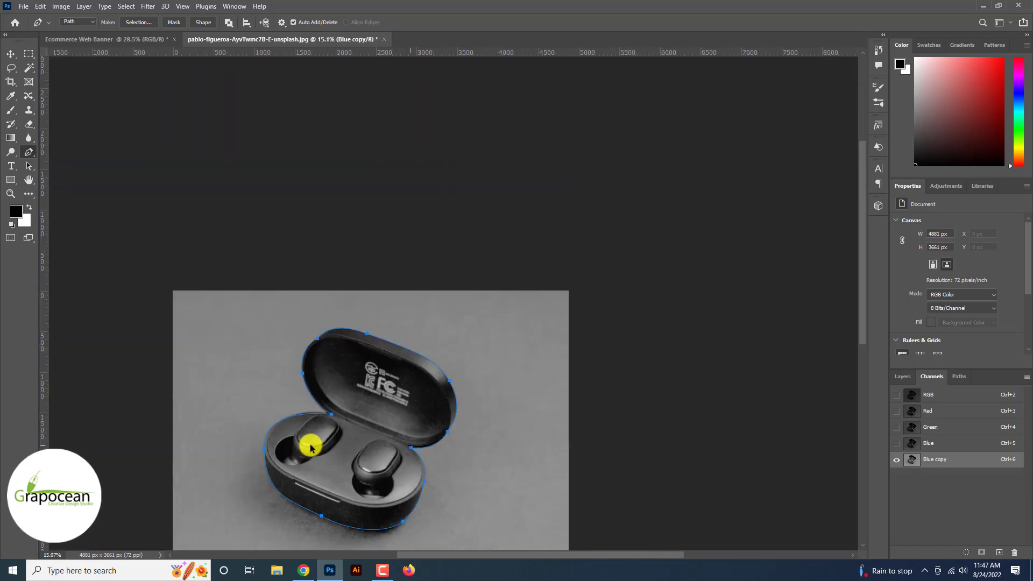
Step: Convert the path to a selection, then show the RGB channel and hide the Blue copy channel
click(903, 377)
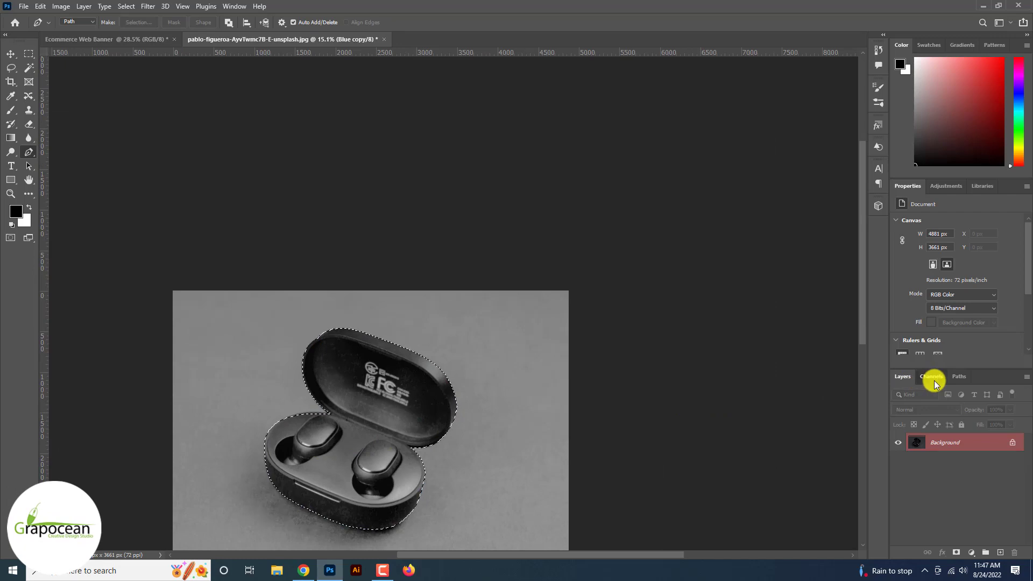
click(933, 376)
click(898, 396)
click(898, 458)
click(903, 376)
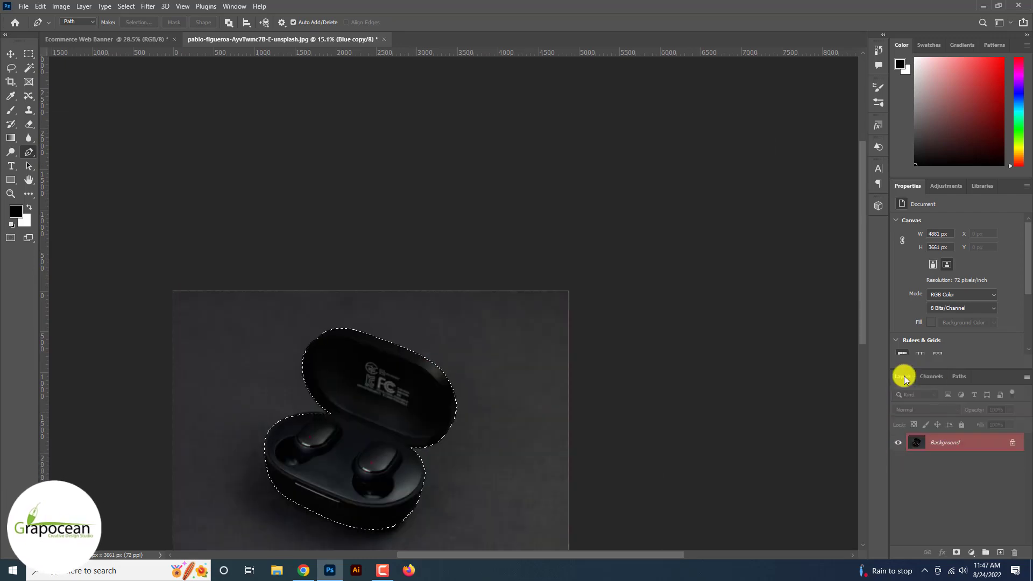
Step: Unlock the Background layer and mask it with the earbud case selection to remove the backdrop
click(1012, 442)
click(957, 553)
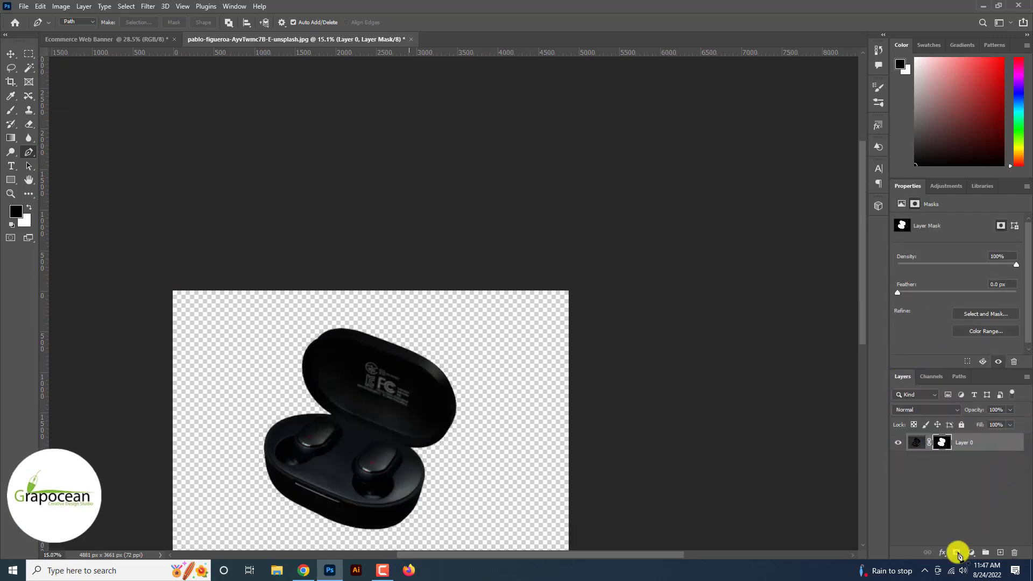
scroll(957, 554, down, 7)
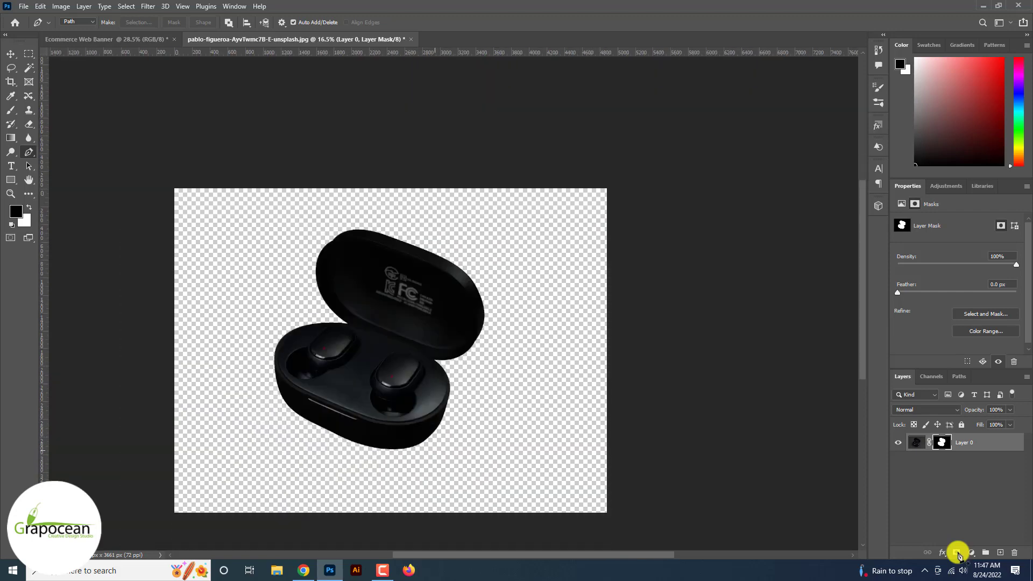
scroll(390, 419, up, 9)
scroll(371, 401, down, 7)
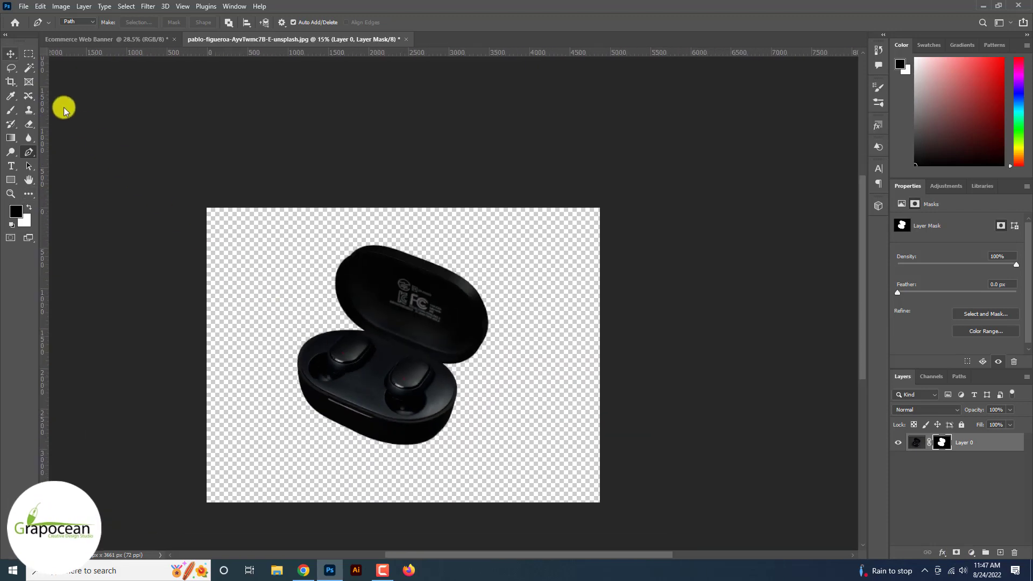
Step: Bring the masked earbuds into the Ecommerce Web Banner document, scaled to 46.54% and placed on the banner's right side
drag(421, 295, 382, 275)
key(ctrl+t)
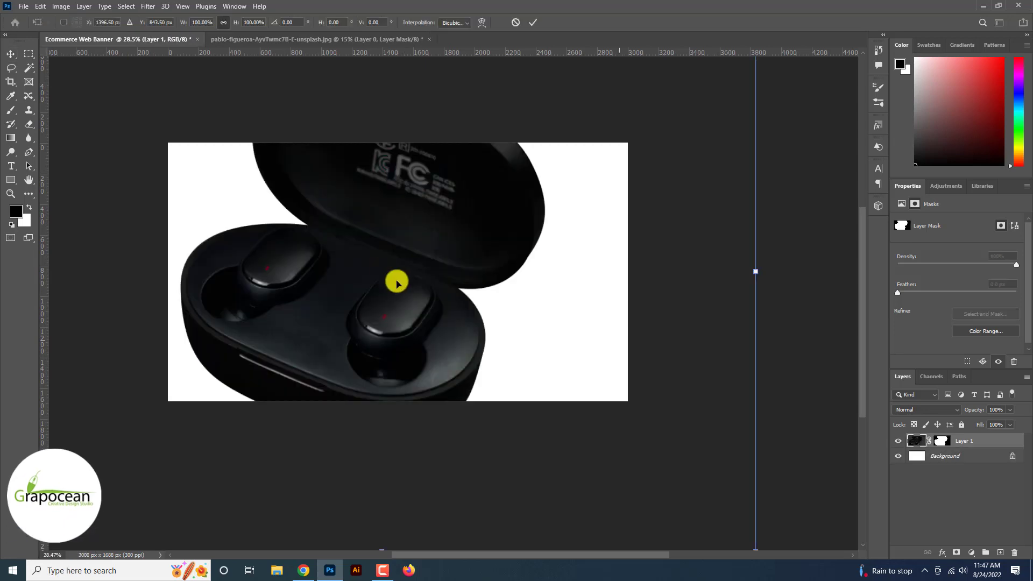
scroll(619, 412, down, 5)
drag(680, 443, 559, 412)
scroll(502, 328, up, 4)
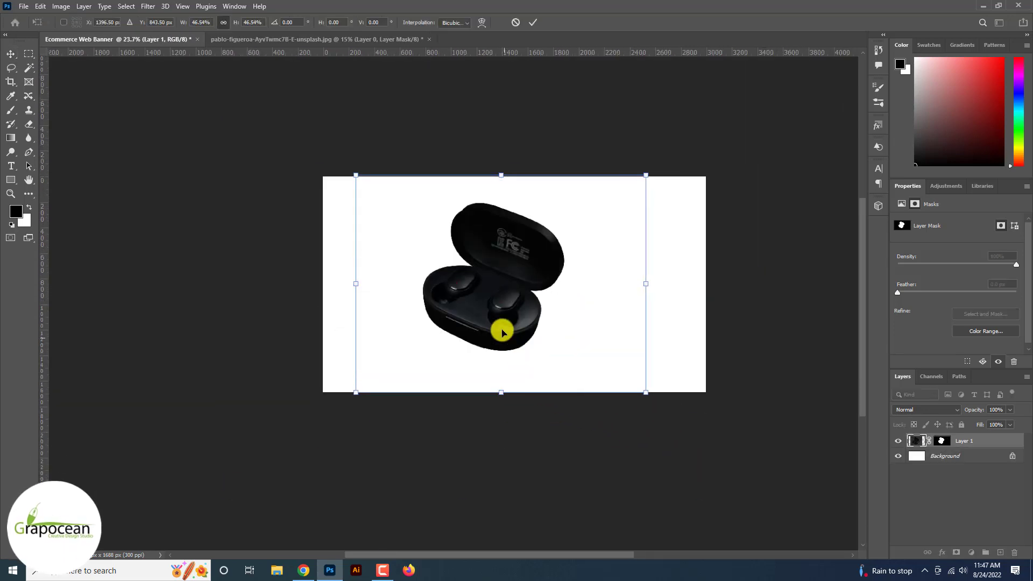
drag(501, 325, 585, 334)
key(Return)
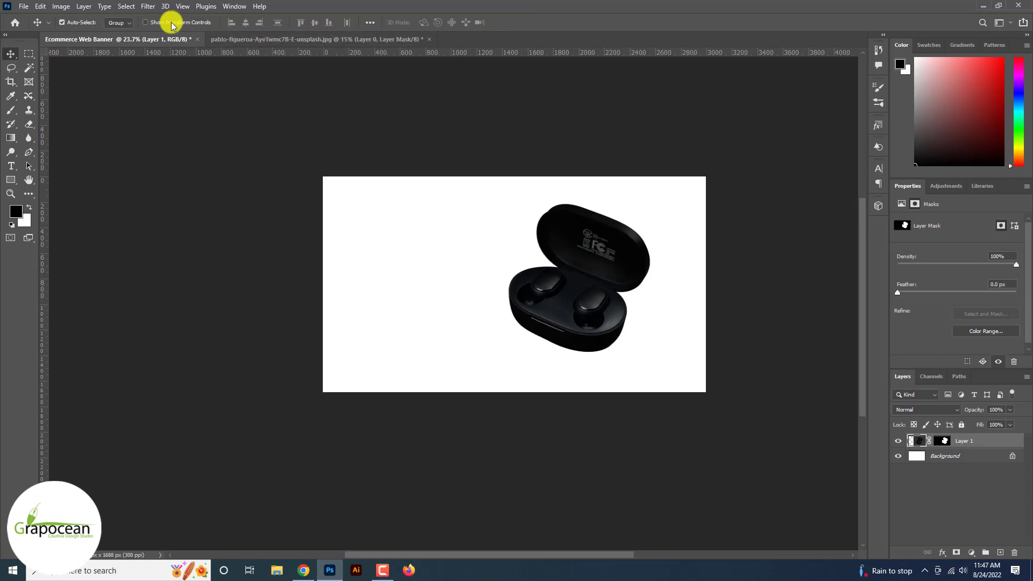
Step: Open the dark teal scratched texture image from the Downloads folder
click(23, 6)
click(30, 31)
click(189, 101)
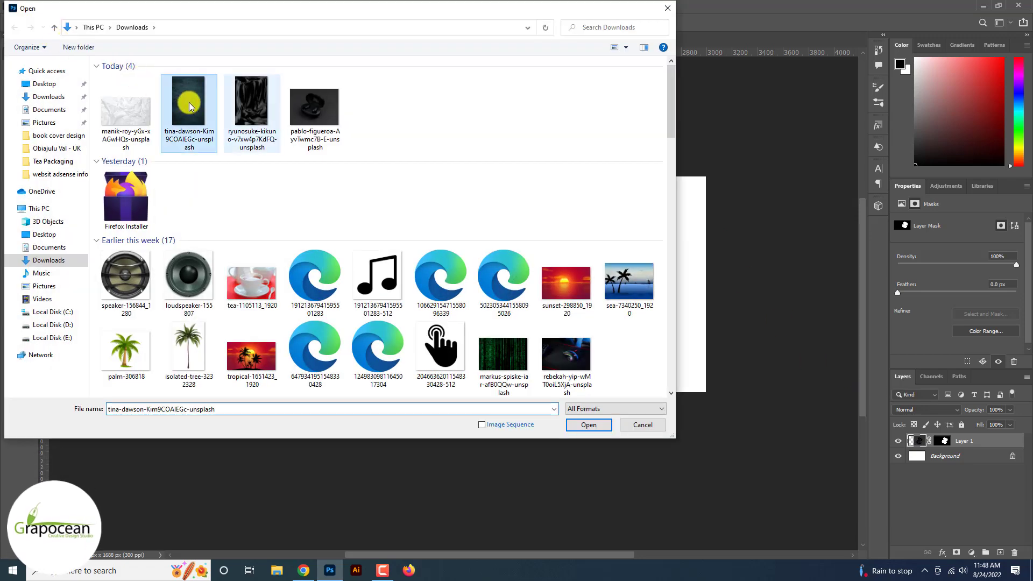
click(592, 424)
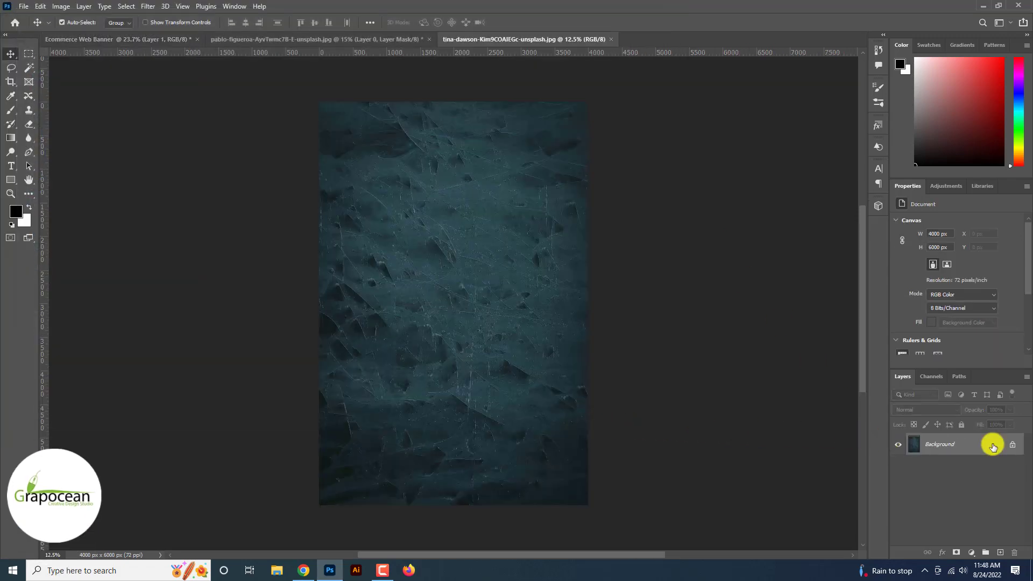
Step: Unlock the texture's layer, bring it into the Ecommerce Web Banner document, and place it beneath the earbuds layer
click(1012, 444)
drag(578, 244, 419, 263)
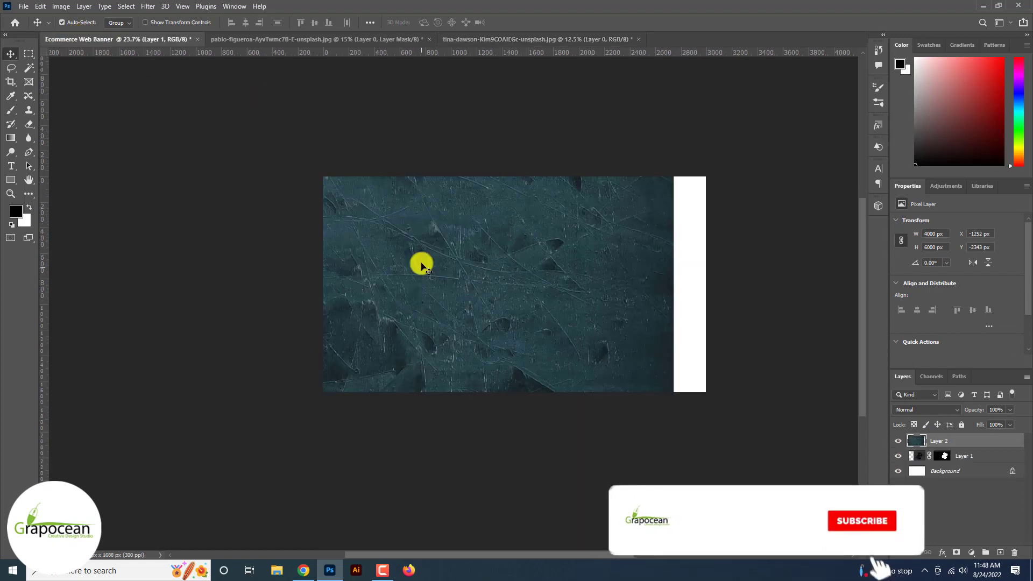
drag(968, 440, 967, 462)
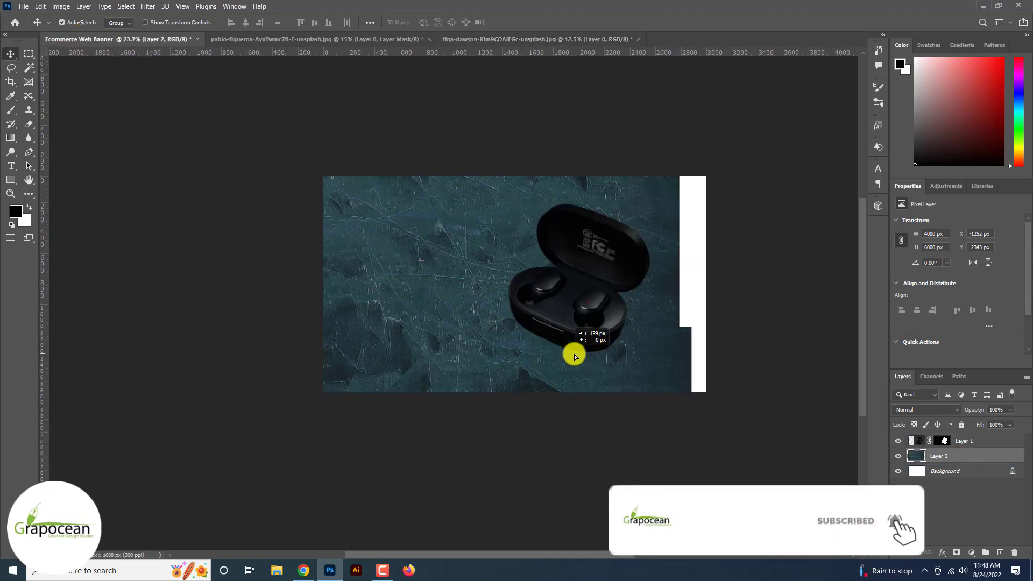
Step: Reposition the texture layer and scale it to 3870 × 5807 px to cover the whole banner
key(ctrl+t)
scroll(590, 357, down, 5)
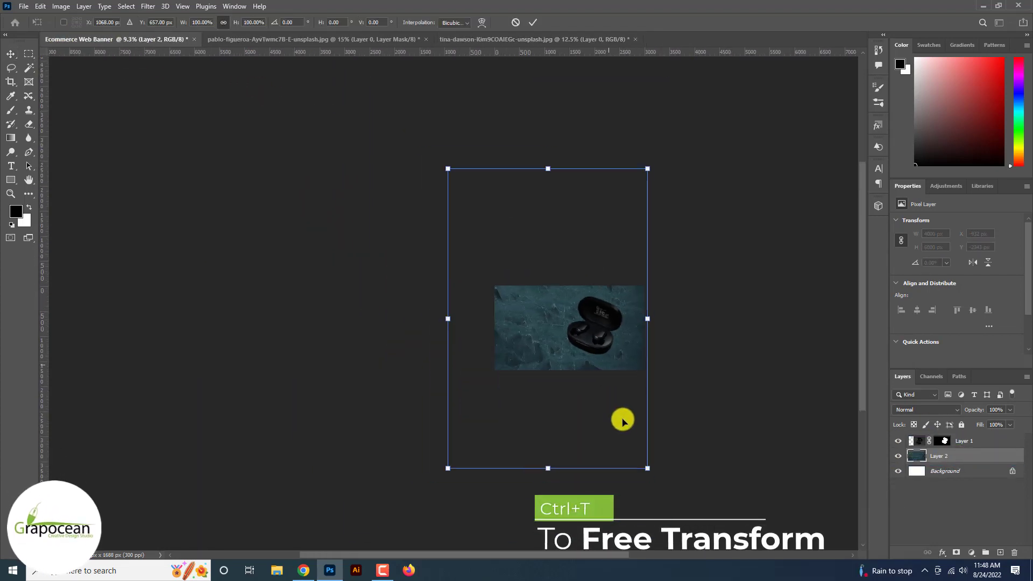
drag(642, 463, 608, 397)
click(529, 21)
scroll(609, 338, up, 3)
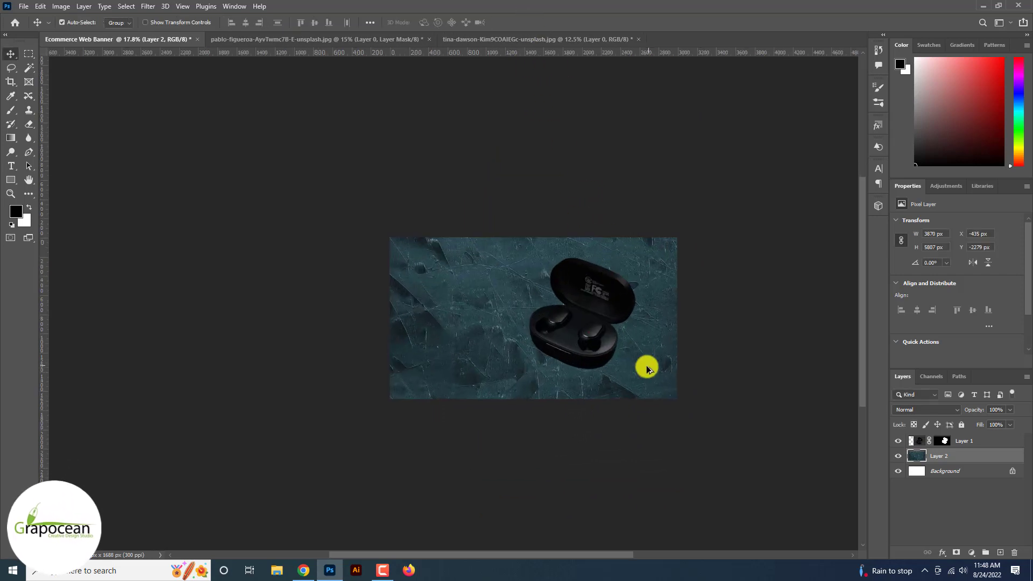
Step: Add a black Solid Color fill layer above the texture layer
click(974, 553)
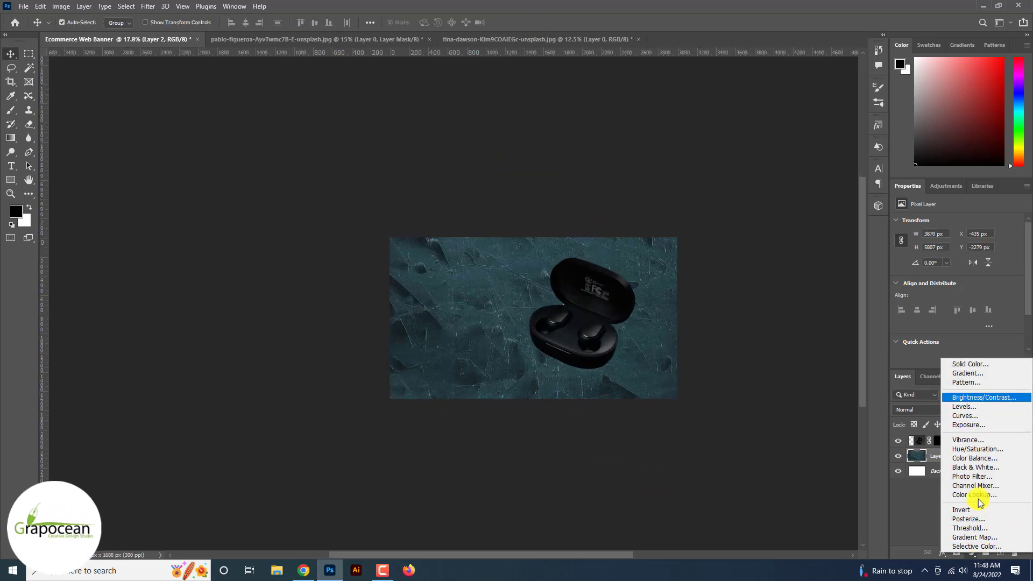
click(986, 366)
click(992, 233)
Step: Try different blend modes on the black fill layer and return it to Normal
click(932, 408)
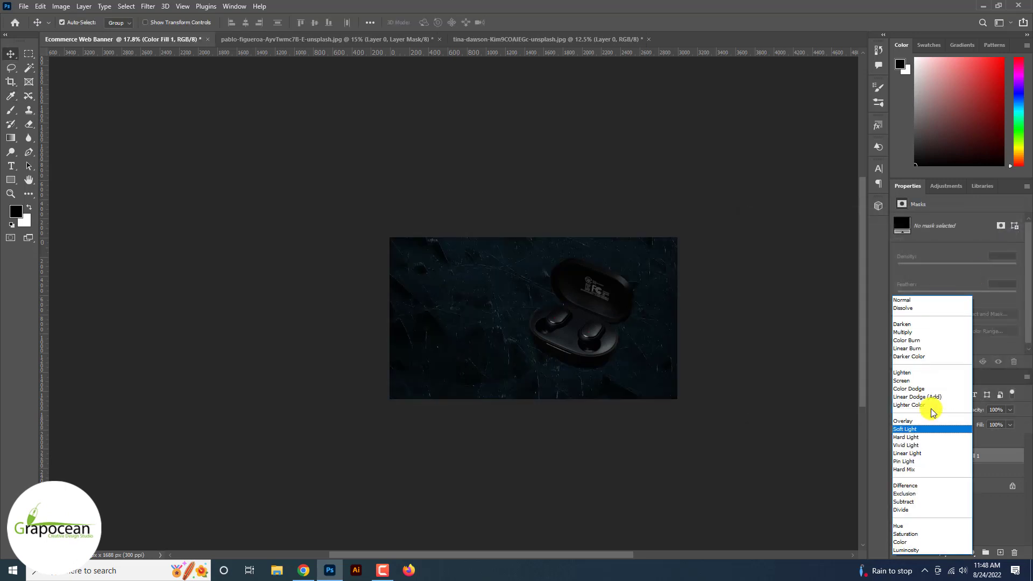
scroll(931, 409, down, 5)
scroll(932, 409, up, 11)
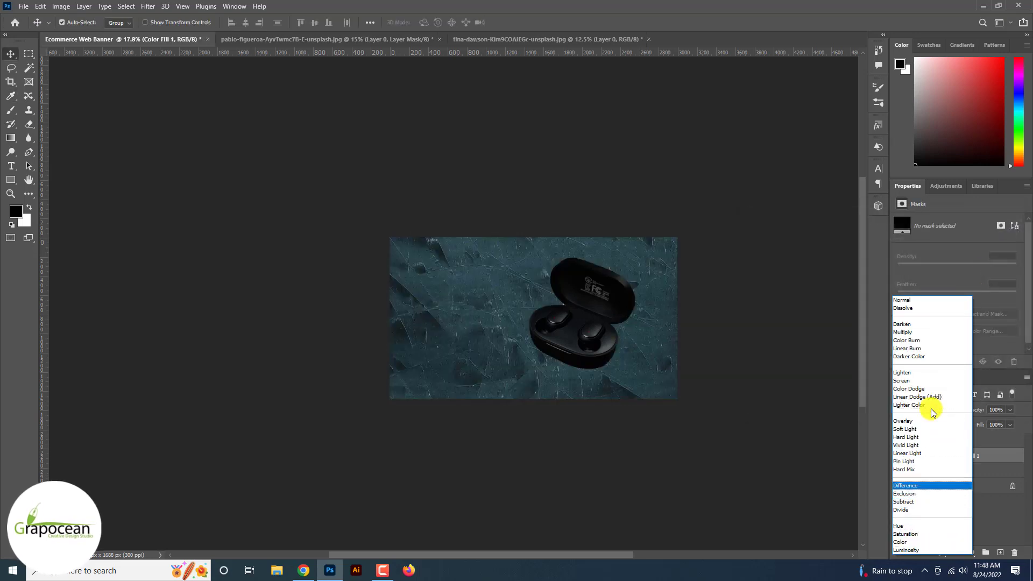
scroll(886, 434, up, 3)
click(761, 482)
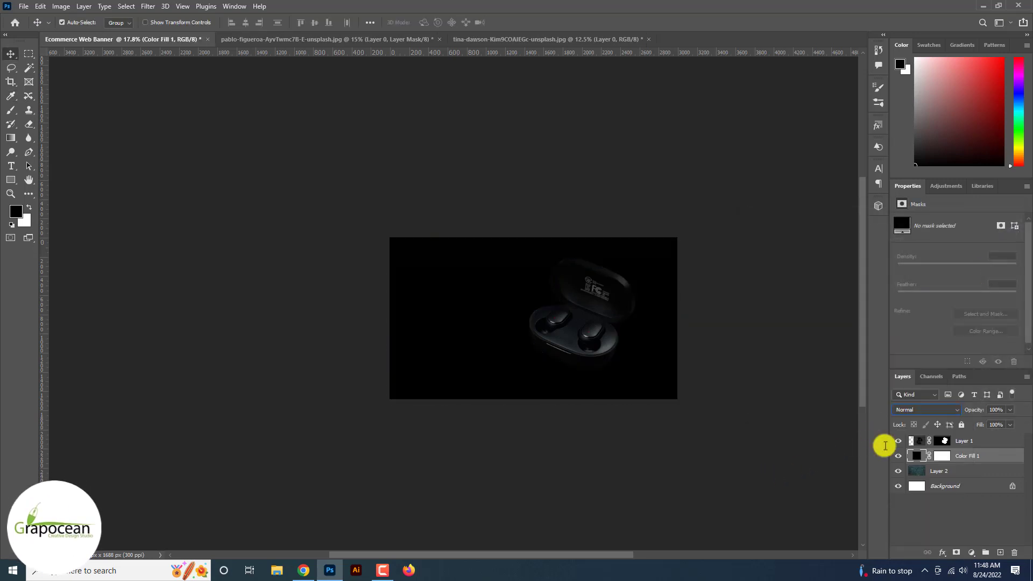
mouse_move(1007, 418)
mouse_down()
mouse_move(991, 419)
mouse_move(1008, 425)
mouse_up()
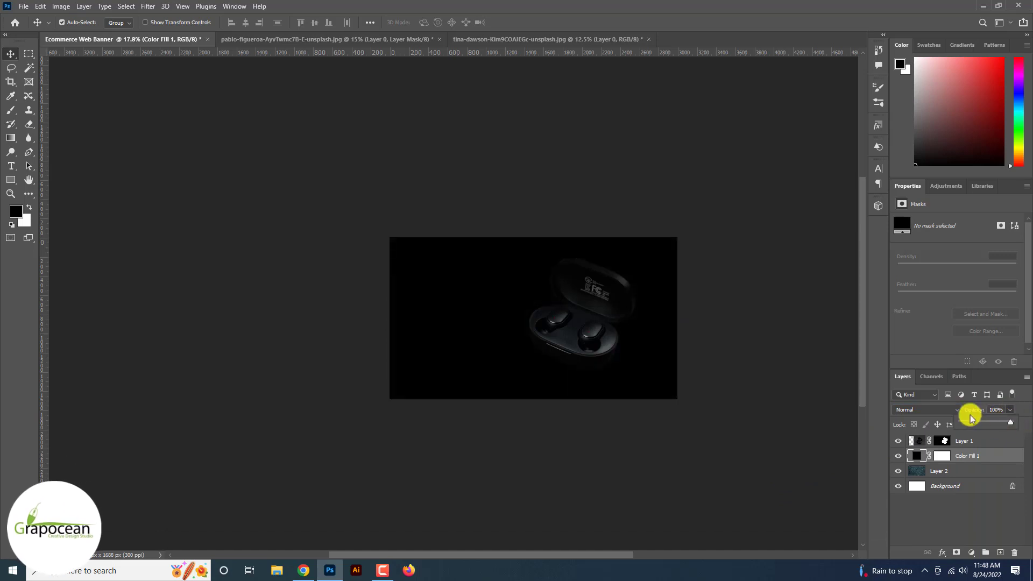
Step: Set the black fill layer's blend mode to Saturation to remove the texture's colour
click(928, 409)
scroll(931, 413, down, 10)
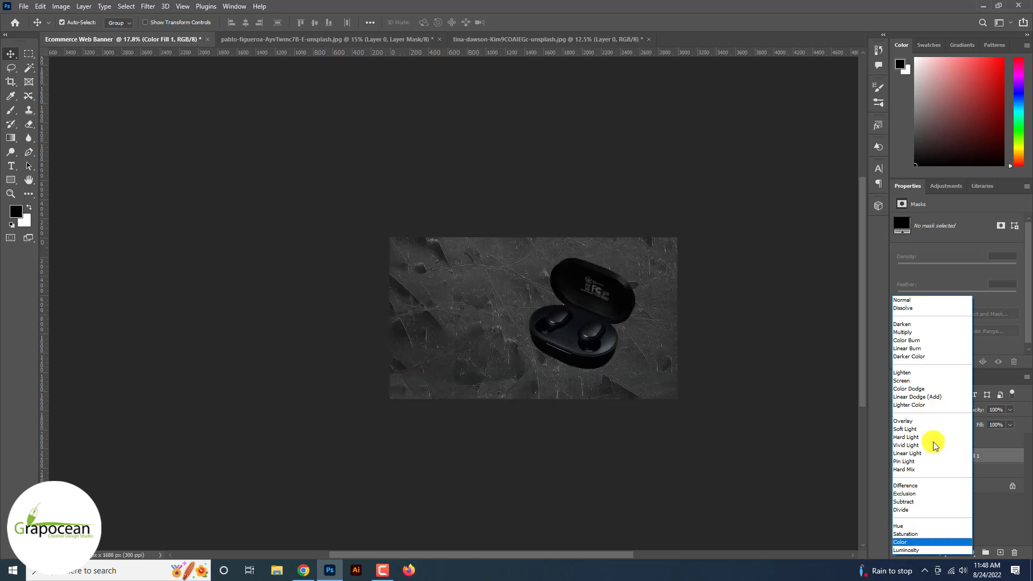
click(947, 535)
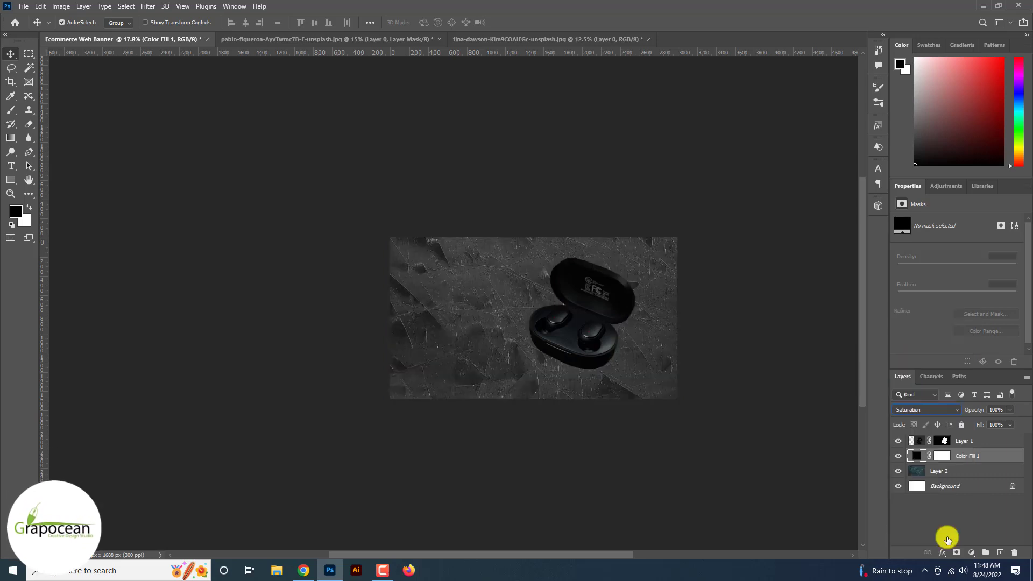
Step: Duplicate the black fill layer, set the copy's blend mode to Normal, and lower its opacity to darken the texture
click(939, 412)
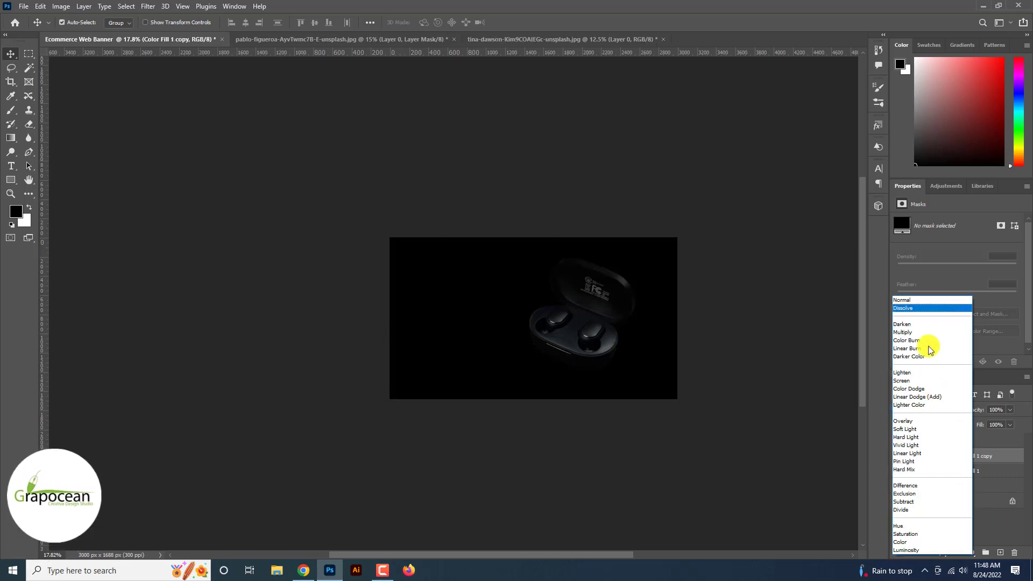
click(930, 299)
click(1009, 410)
drag(1004, 422, 993, 422)
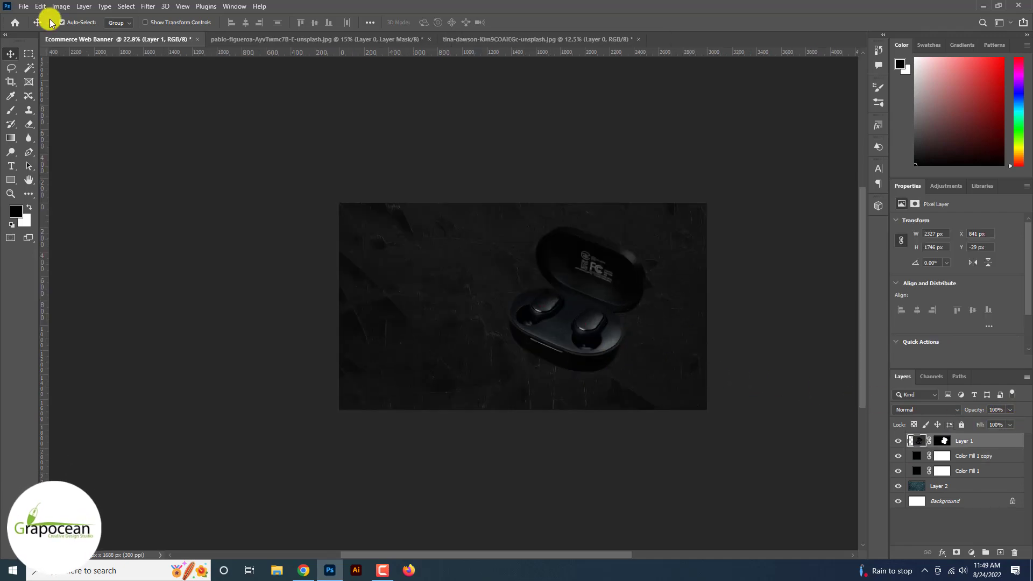
Step: Bring the manik-roy-yGx-xAGwHQs-unsplash paper image into the Ecommerce Web Banner document and stack it directly above the teal texture layer
click(24, 6)
click(33, 32)
click(140, 124)
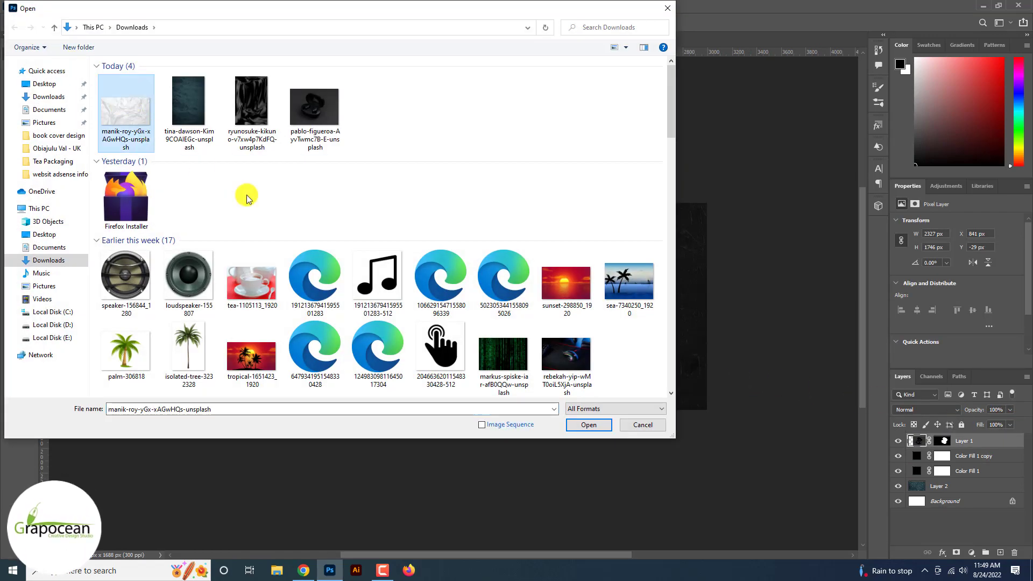
click(594, 429)
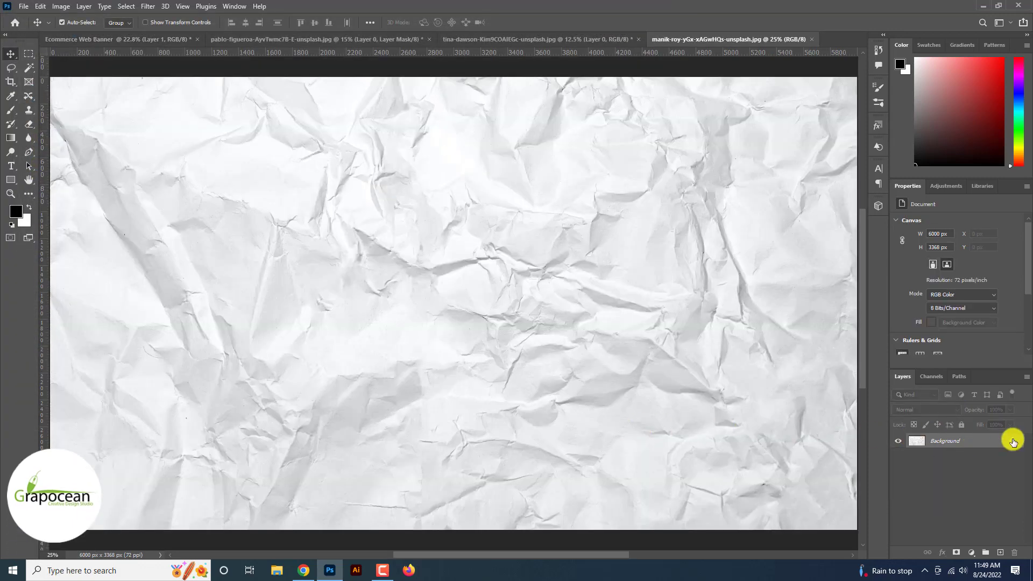
drag(339, 170, 537, 299)
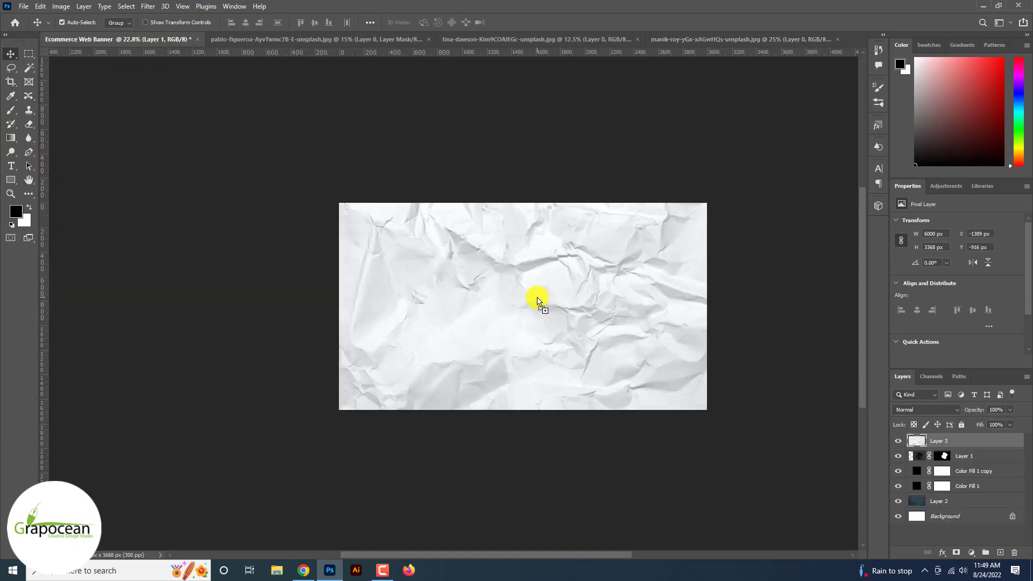
drag(939, 432, 975, 487)
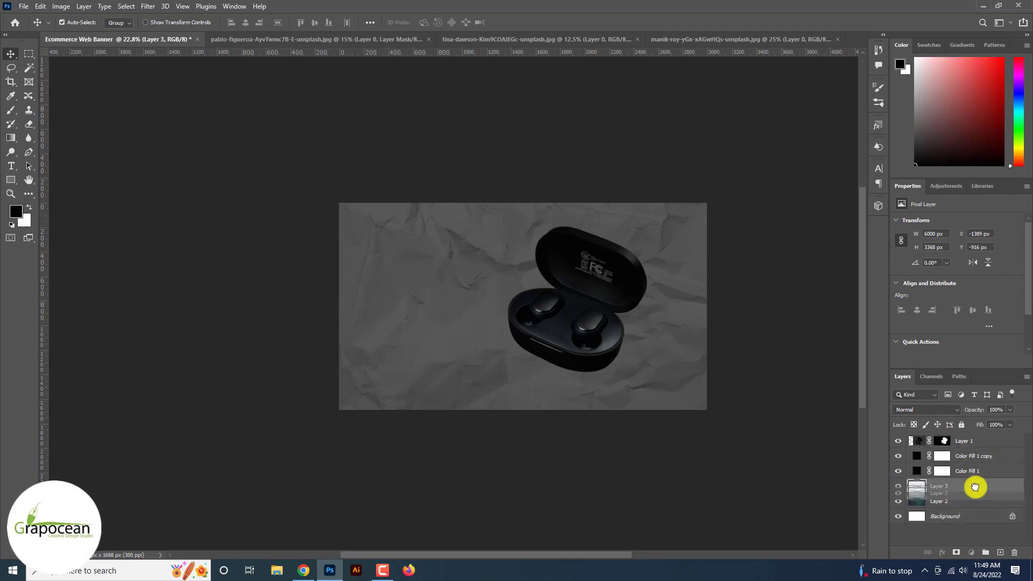
drag(980, 444, 977, 473)
Step: Try different blend modes on the crumpled-paper layer and set it to Color Burn
click(936, 410)
scroll(936, 409, down, 18)
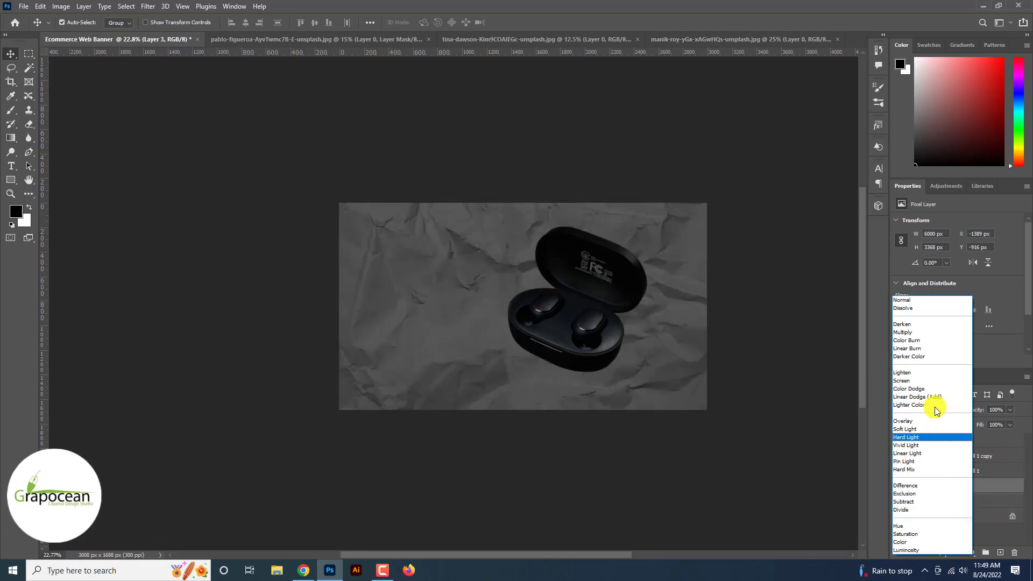
scroll(937, 411, down, 5)
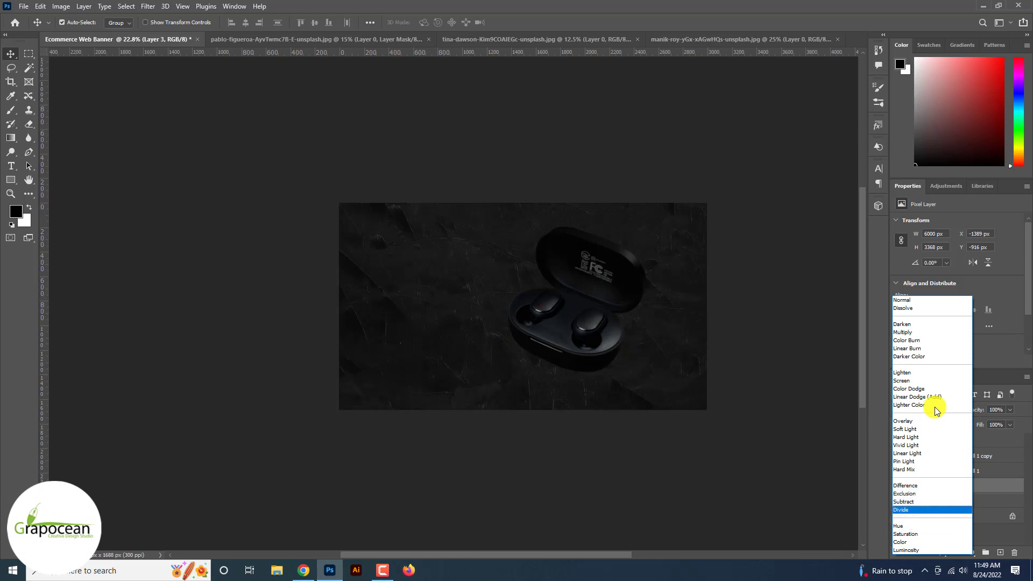
scroll(936, 409, up, 2)
scroll(936, 409, down, 2)
scroll(936, 410, up, 13)
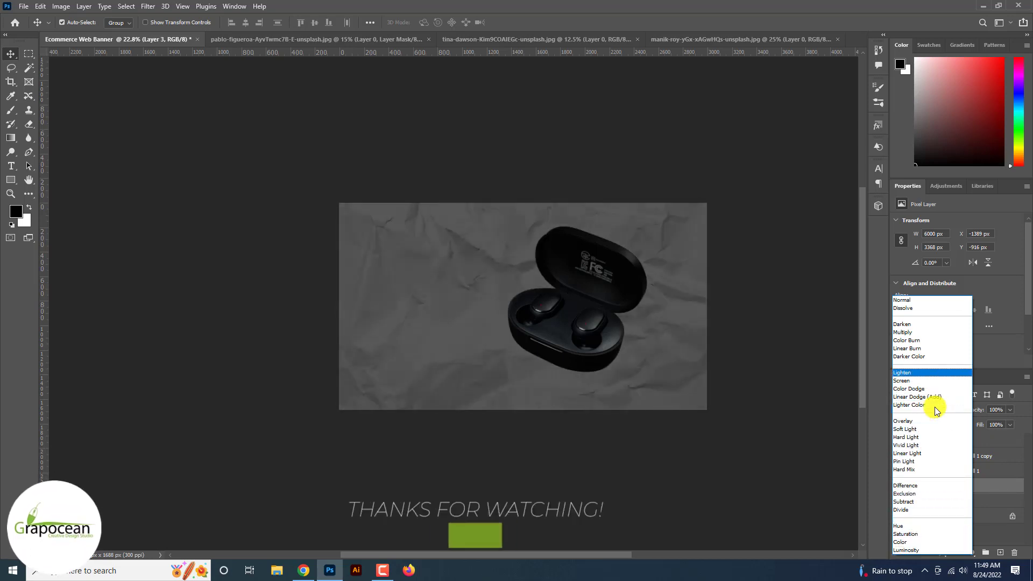
scroll(935, 407, up, 7)
click(957, 339)
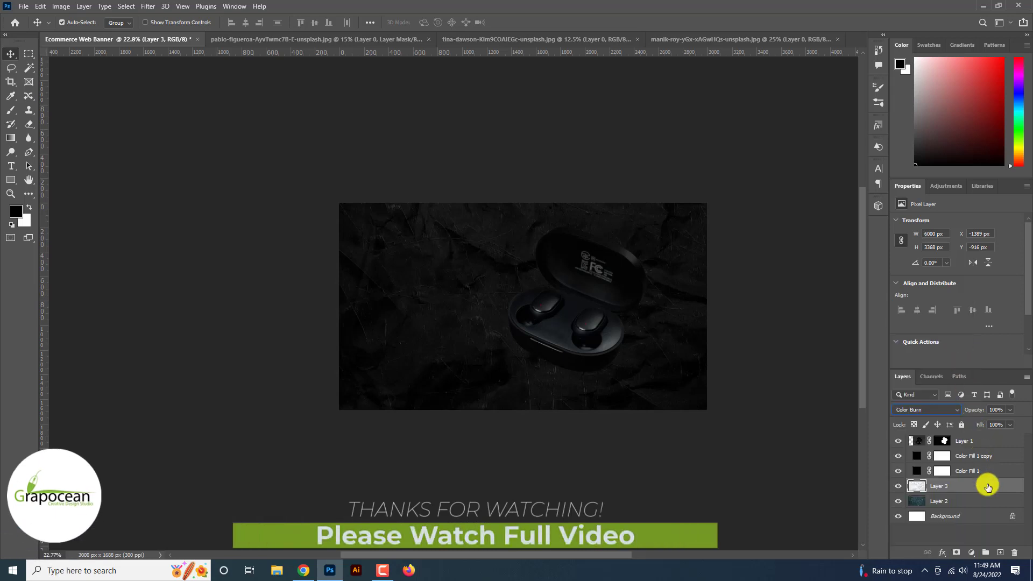
Step: Duplicate the crumpled-paper layer, scale the copy to about 62%, and position it to cover the whole banner
key(ctrl+t)
scroll(645, 430, down, 3)
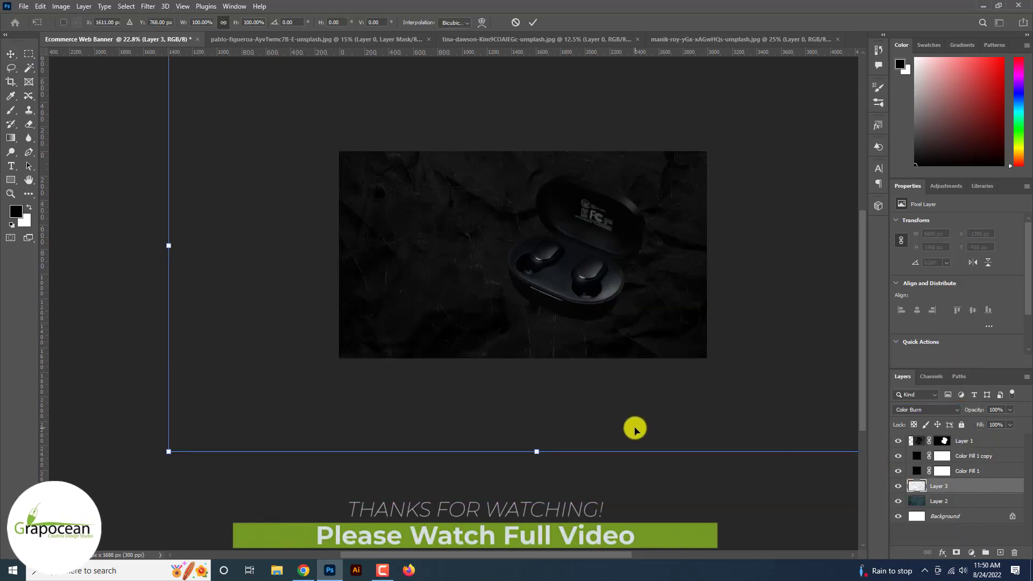
scroll(636, 429, down, 5)
drag(732, 396, 603, 376)
scroll(603, 376, up, 2)
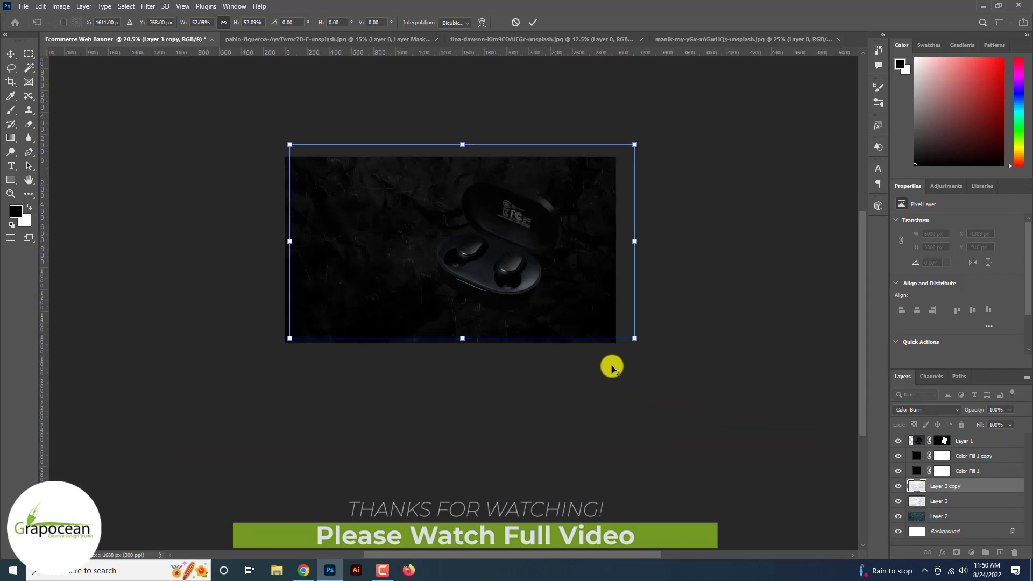
drag(634, 339, 670, 362)
mouse_move(554, 306)
mouse_down()
mouse_move(555, 319)
mouse_move(549, 304)
mouse_up()
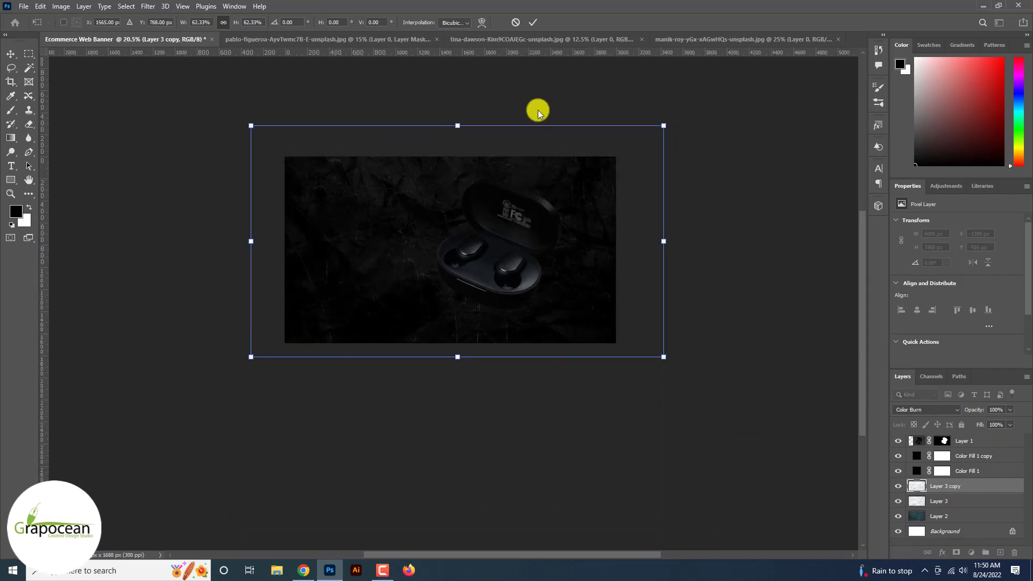
click(532, 23)
scroll(420, 264, up, 5)
scroll(420, 262, down, 5)
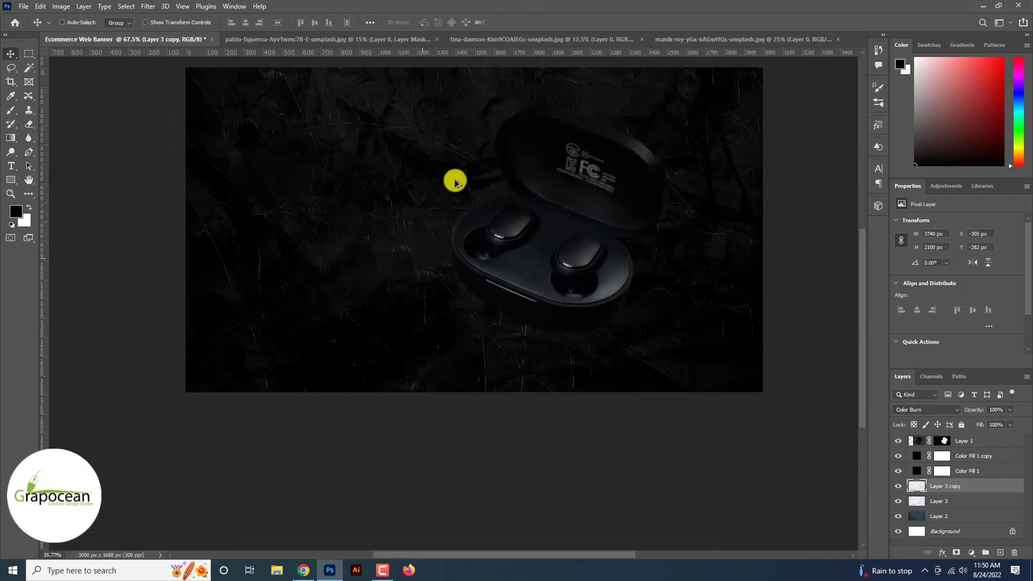
Step: Try other blend modes on the teal texture layer, down to Luminosity
click(420, 262)
click(956, 514)
click(929, 410)
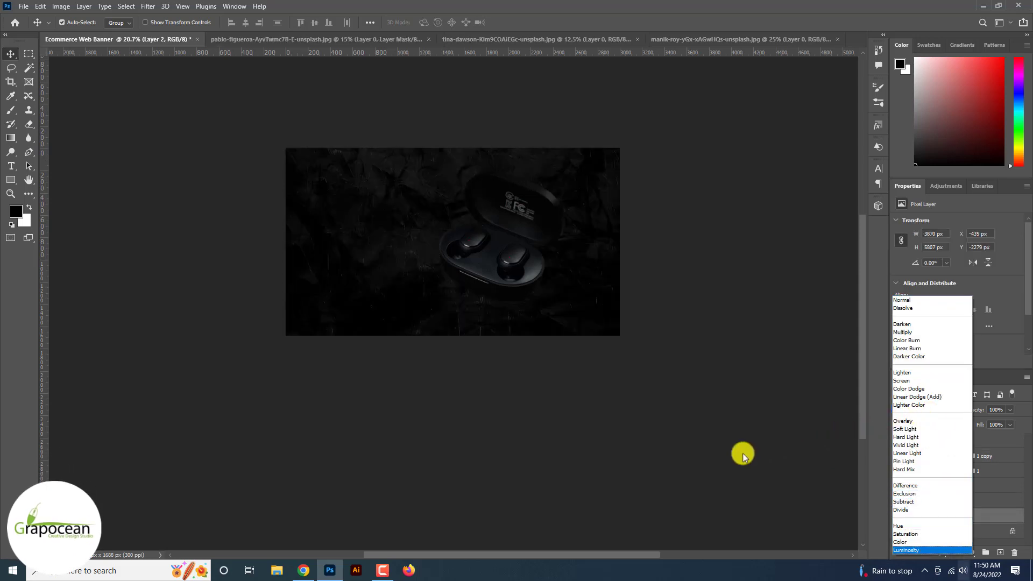
click(638, 478)
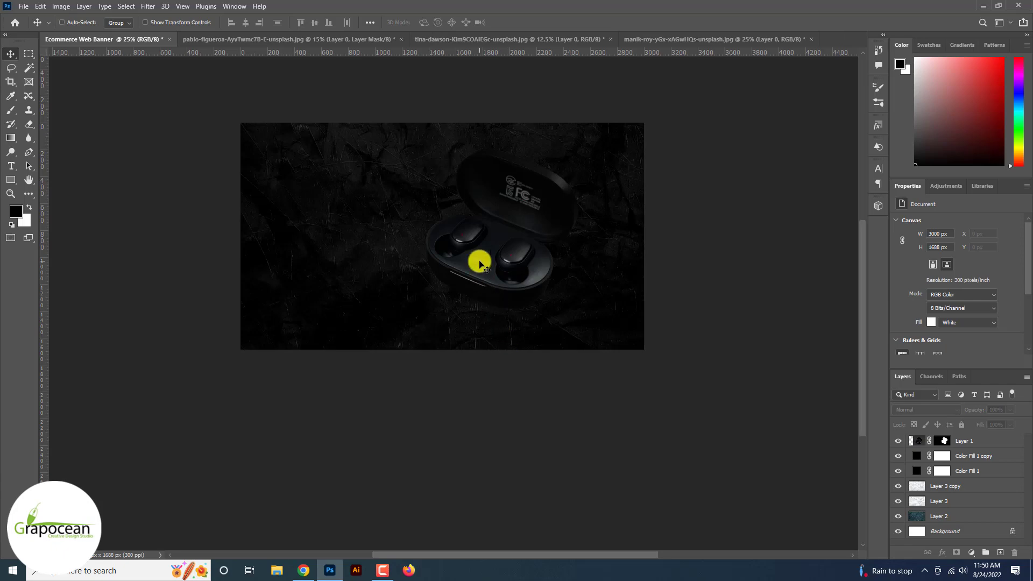
click(480, 263)
scroll(507, 328, up, 1)
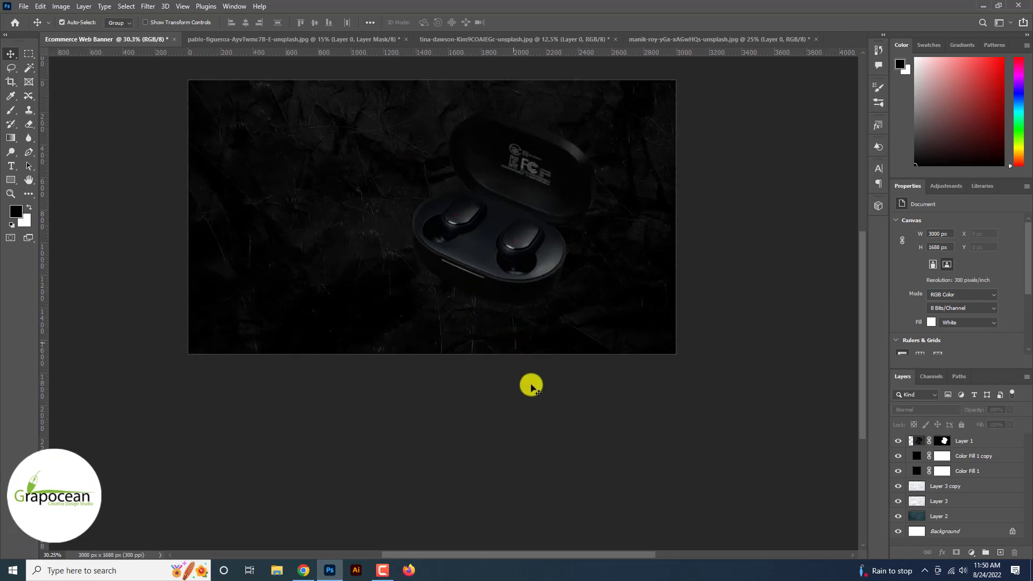
scroll(538, 404, up, 4)
scroll(538, 398, down, 2)
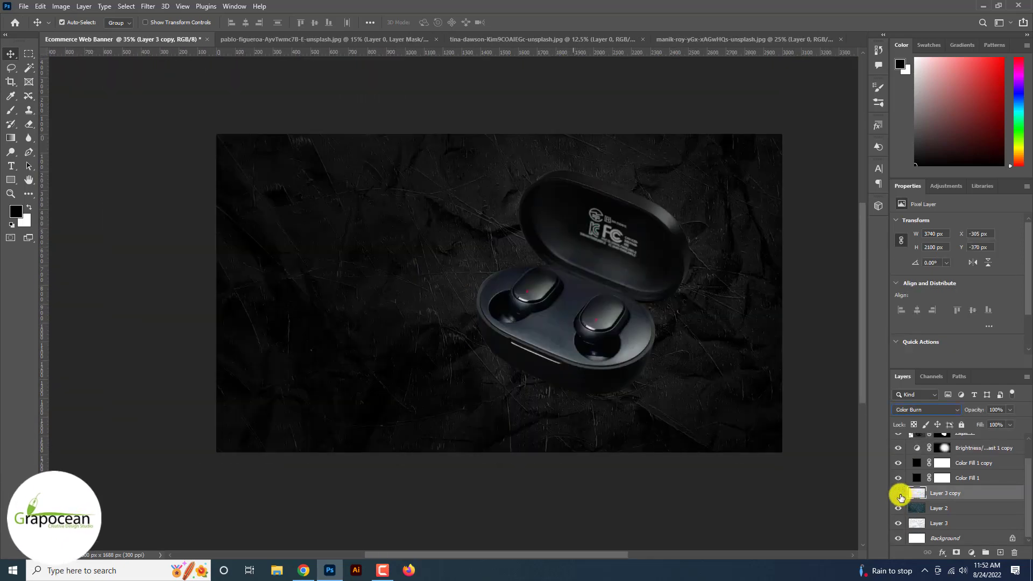
Step: Compare the background with the paper copy hidden and shown, and test the opacity of the layers beneath it
click(898, 494)
click(898, 494)
click(898, 493)
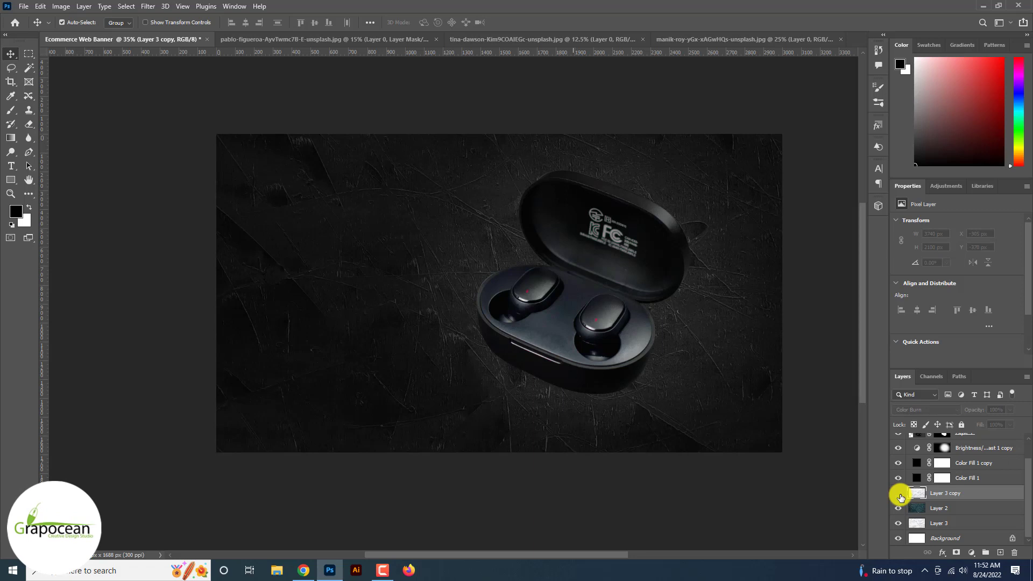
click(939, 508)
click(1010, 410)
drag(983, 420, 991, 425)
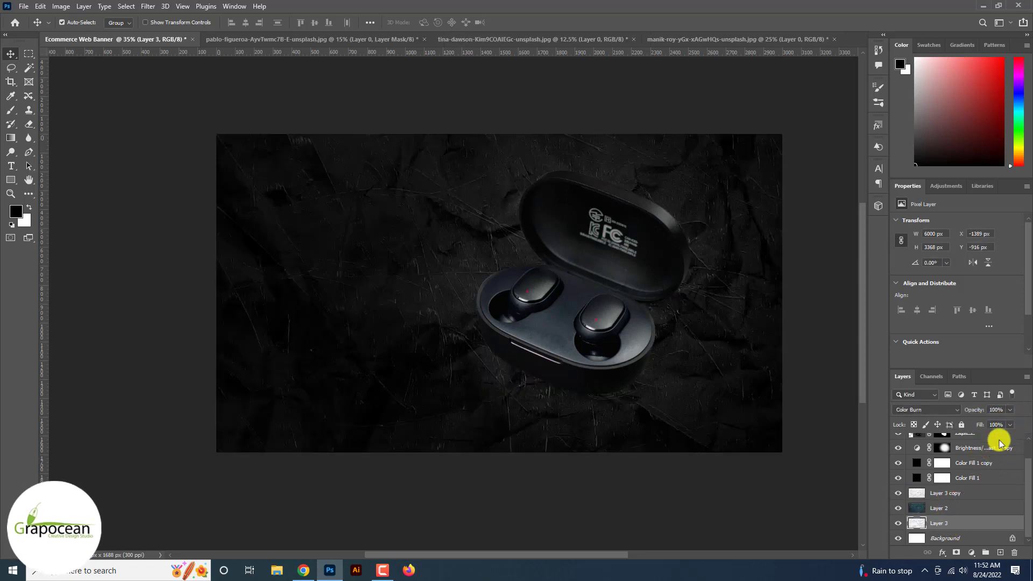
click(1009, 411)
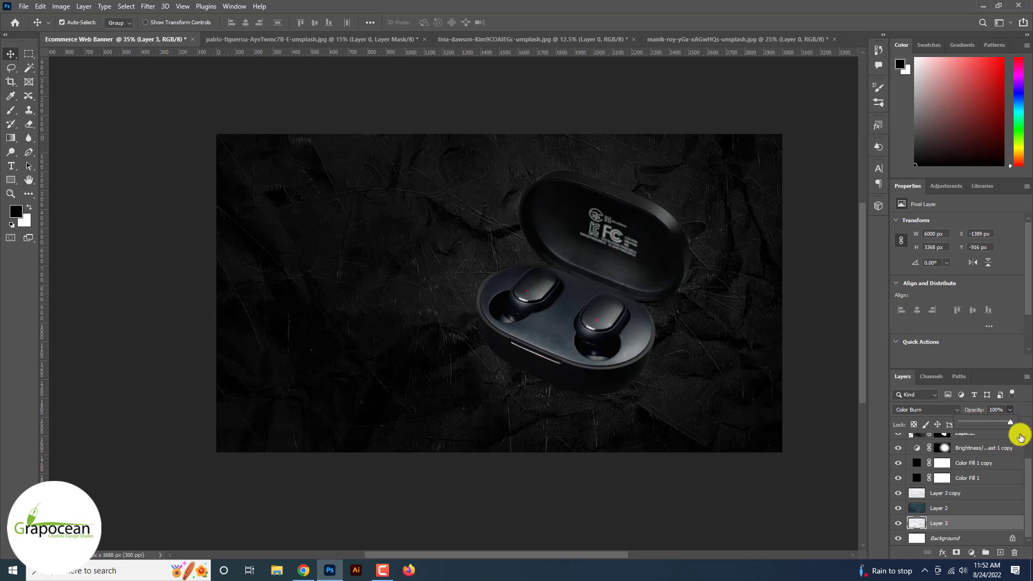
Step: Adjust the texture layer's Blend If settings, splitting the Underlying Layer black slider to 0 / 74, and apply them
right_click(947, 508)
click(911, 53)
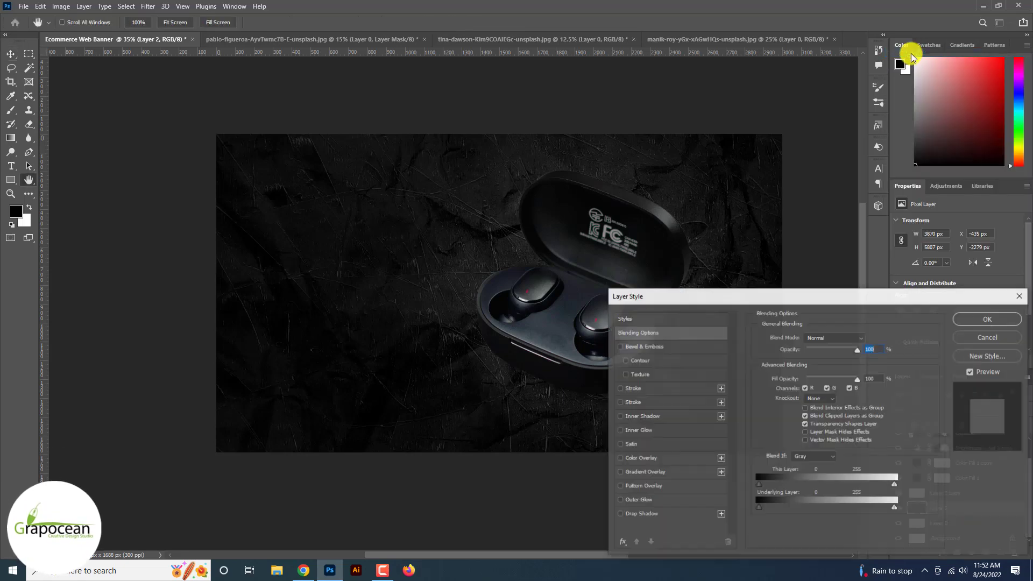
drag(894, 484, 840, 484)
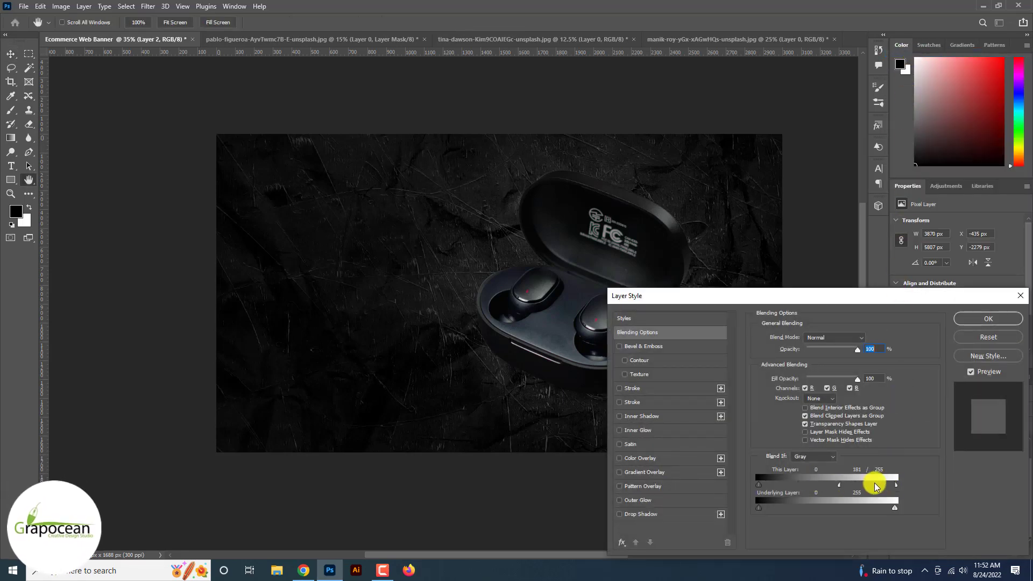
mouse_move(761, 487)
mouse_down()
mouse_move(819, 487)
mouse_move(768, 480)
mouse_up()
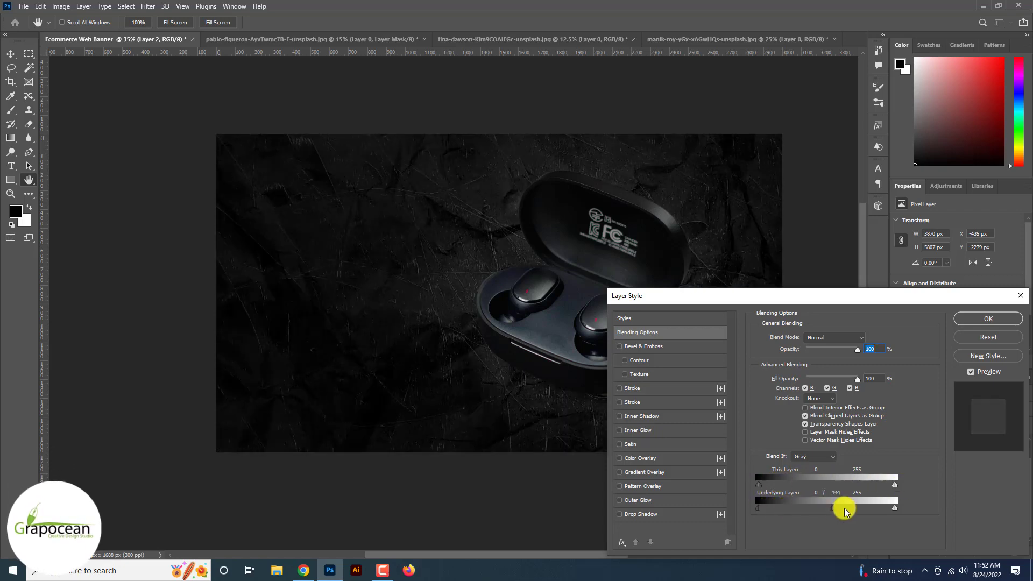
drag(844, 507, 797, 511)
drag(890, 508, 826, 509)
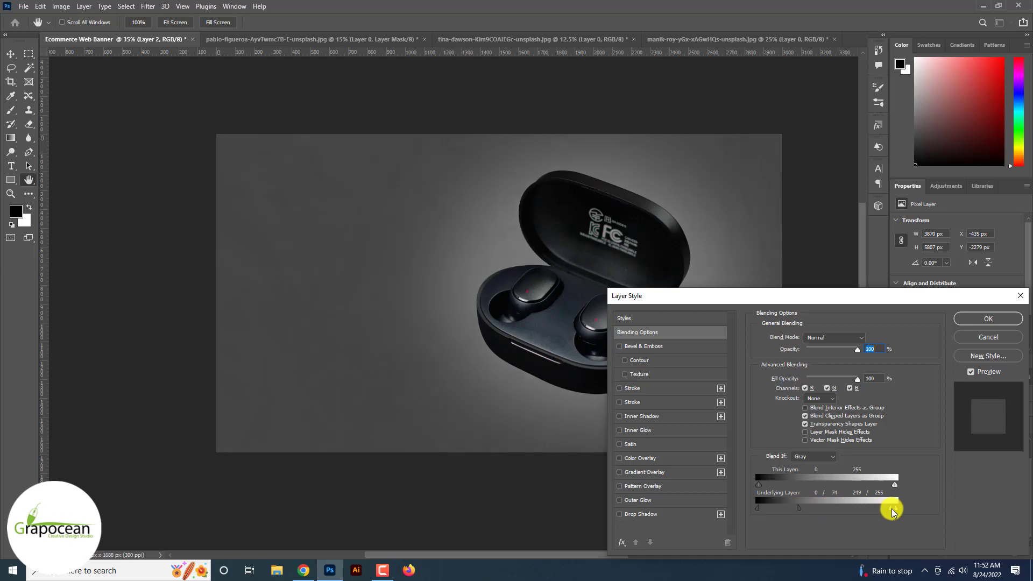
drag(891, 510, 909, 514)
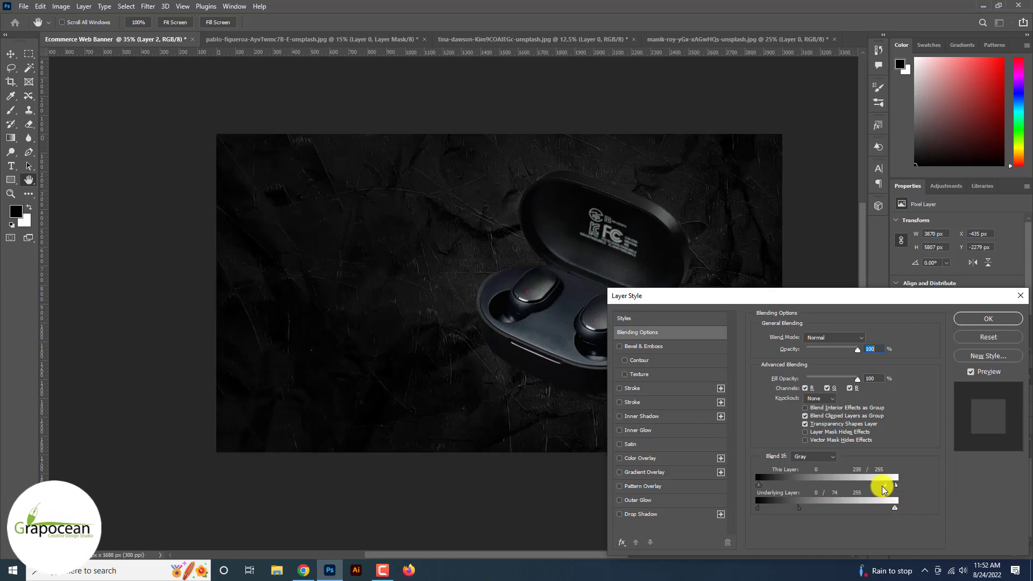
click(993, 318)
key(ctrl+minus)
key(ctrl+minus)
key(ctrl+minus)
key(ctrl+plus)
key(ctrl+plus)
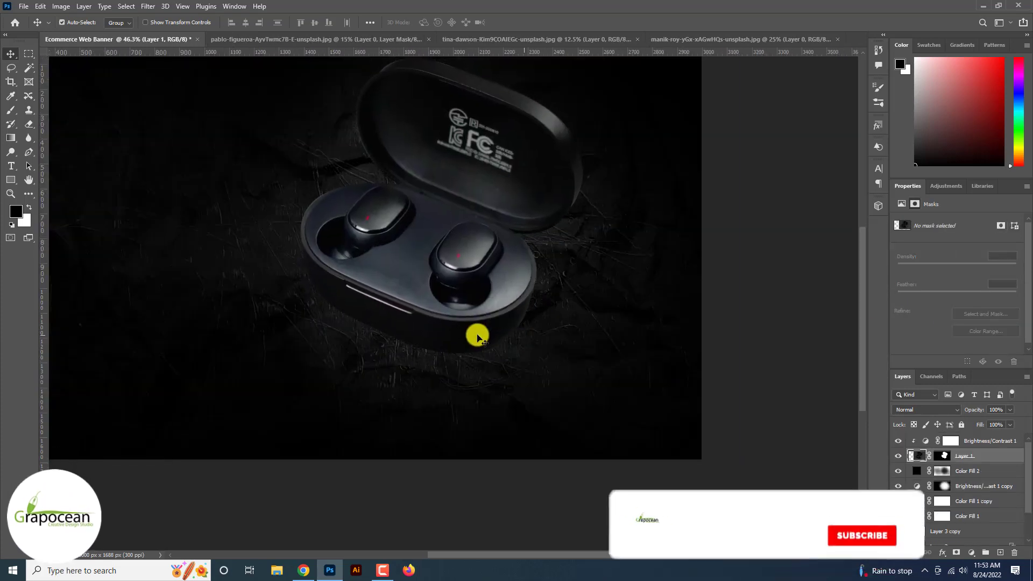
Step: Scale the earbuds layer to about 110% and move it so it is vertically centred on the banner
scroll(476, 337, down, 2)
scroll(477, 337, down, 2)
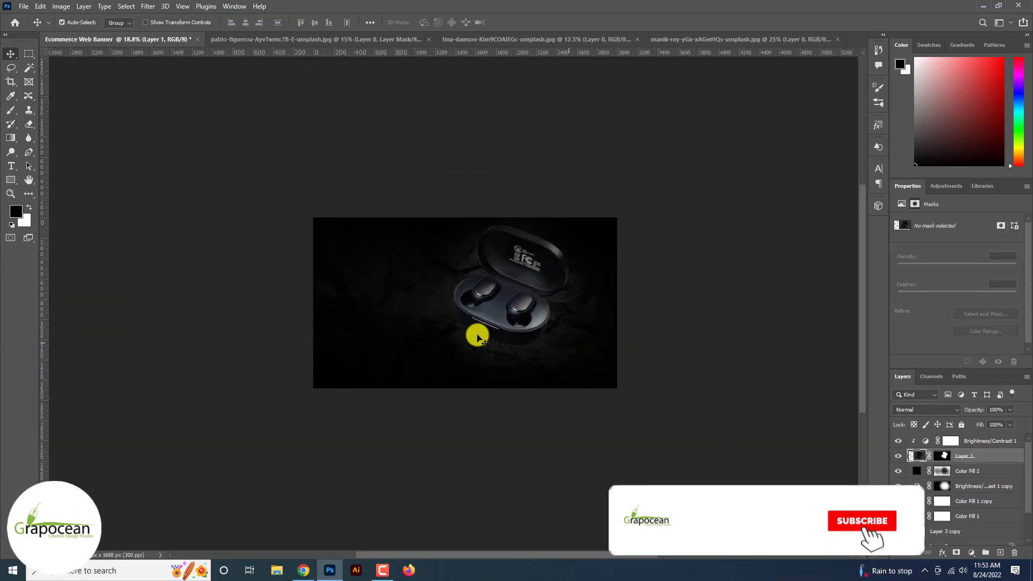
key(ctrl+t)
drag(637, 376, 655, 396)
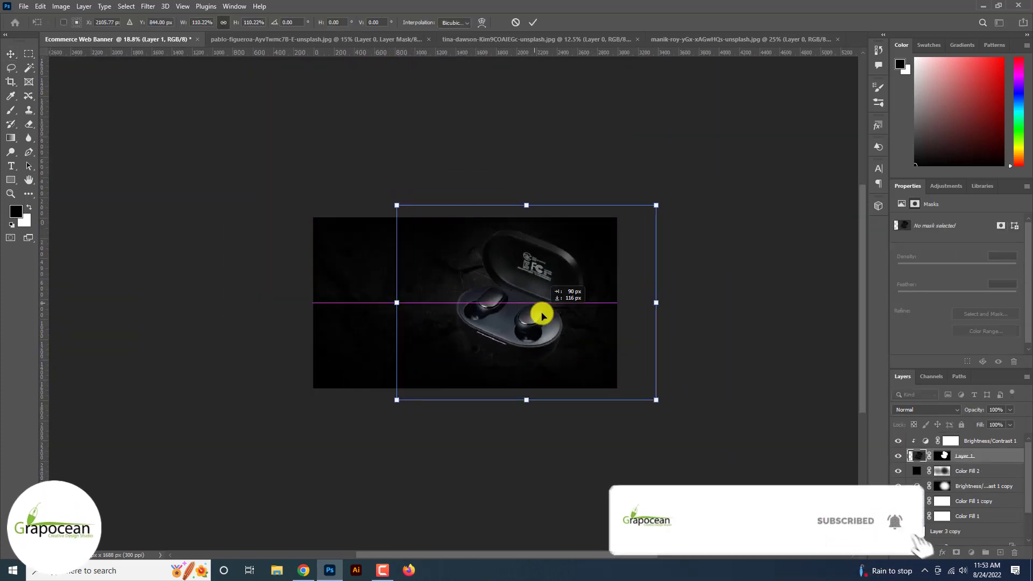
click(533, 22)
scroll(534, 22, up, 6)
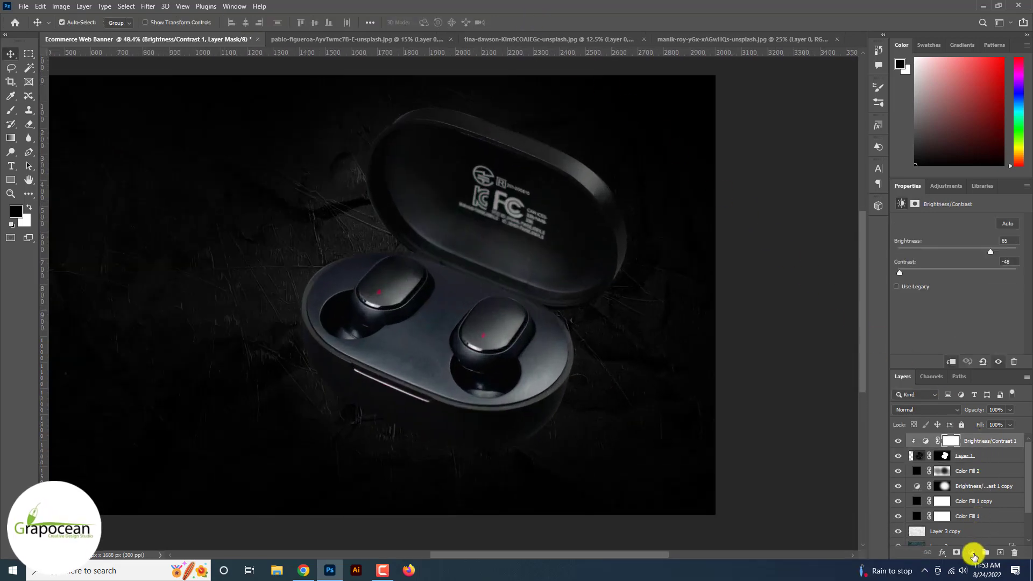
click(971, 553)
click(986, 408)
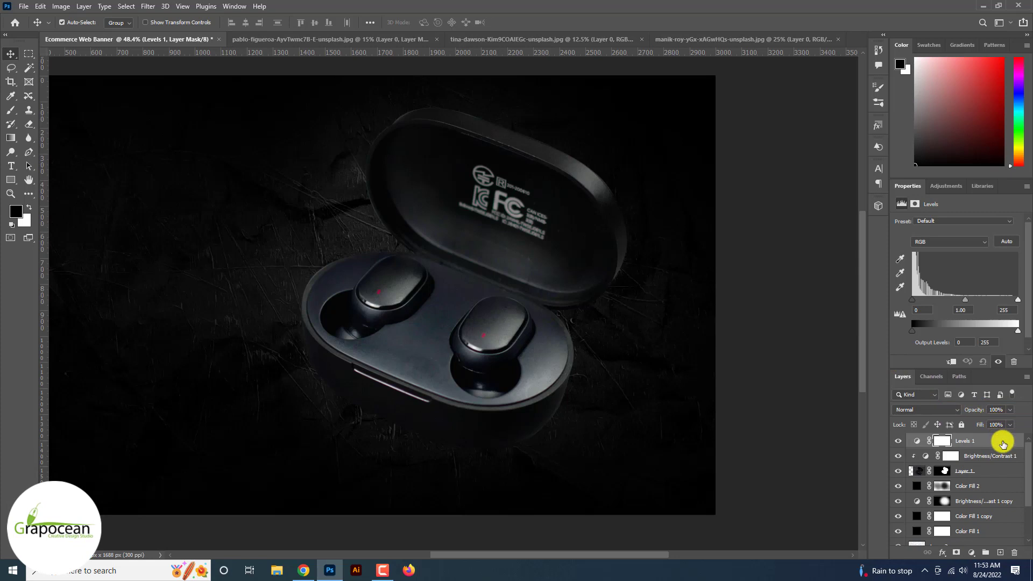
drag(1002, 439, 1014, 552)
Step: Add a Curves adjustment above the earbuds' Brightness/Contrast layer, lowering the shadows, raising the lower midtones and pulling down the highlights
click(972, 553)
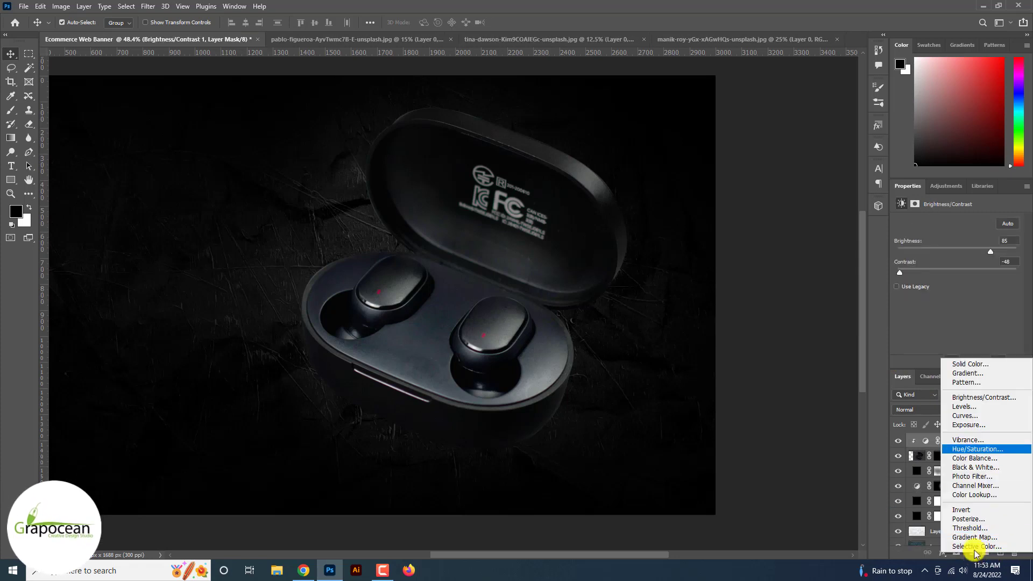
click(968, 415)
mouse_move(938, 325)
mouse_down()
mouse_move(968, 311)
mouse_move(945, 282)
mouse_move(947, 332)
mouse_move(941, 326)
mouse_up()
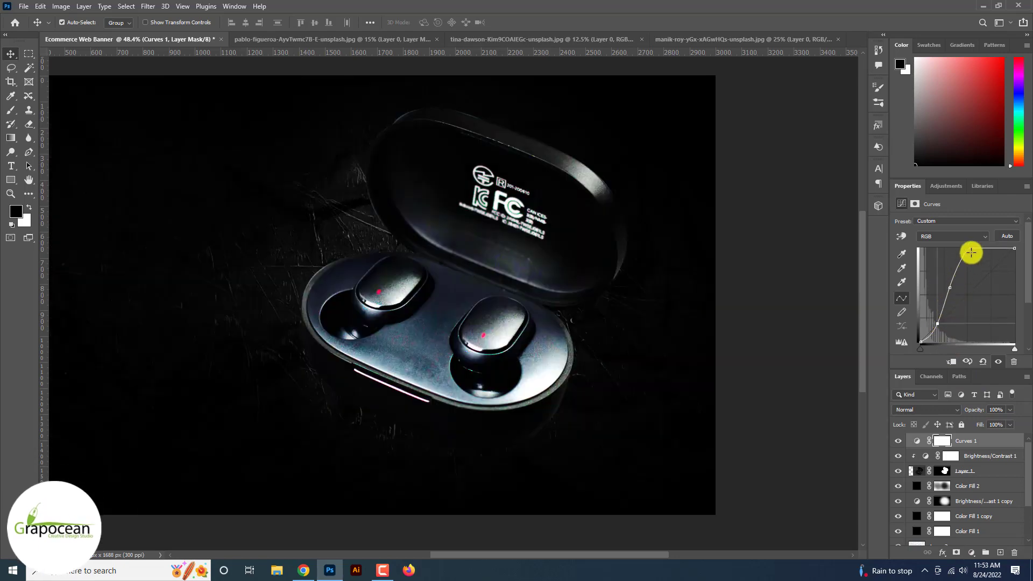
drag(971, 252, 999, 289)
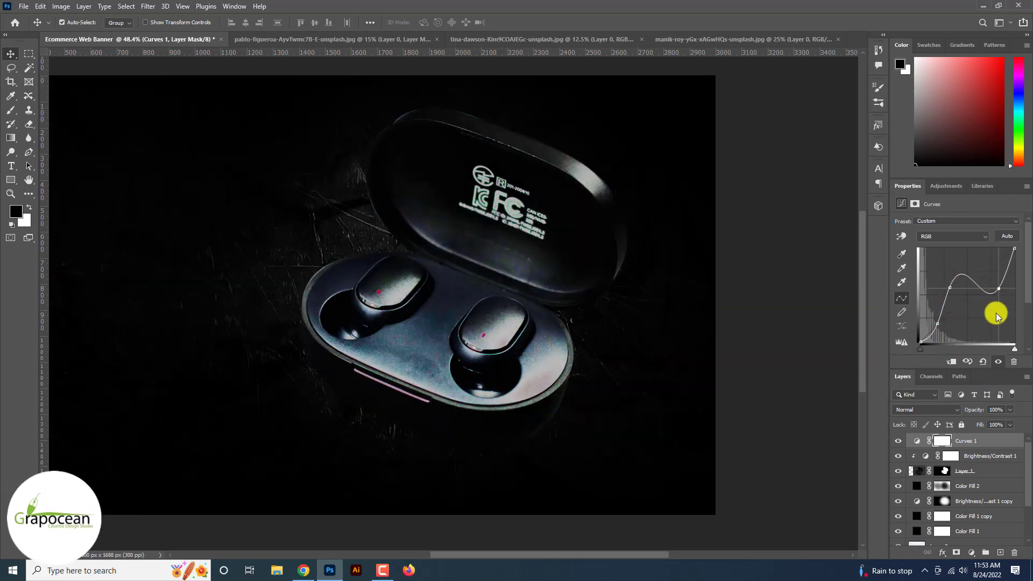
Step: Clip the Curves adjustment to the earbuds and lower its opacity to 38%
right_click(996, 439)
click(908, 312)
click(1010, 409)
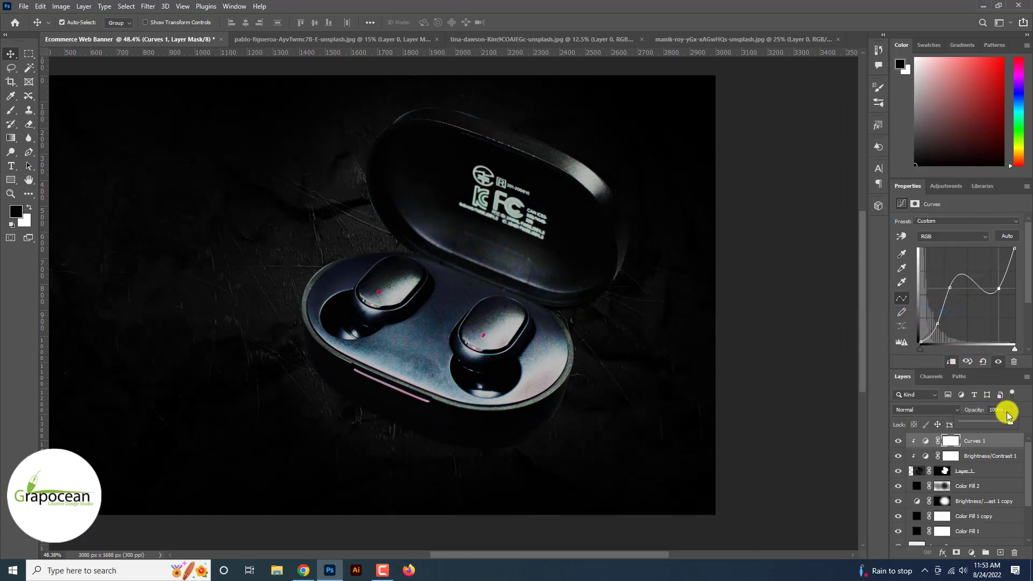
drag(1014, 420, 980, 421)
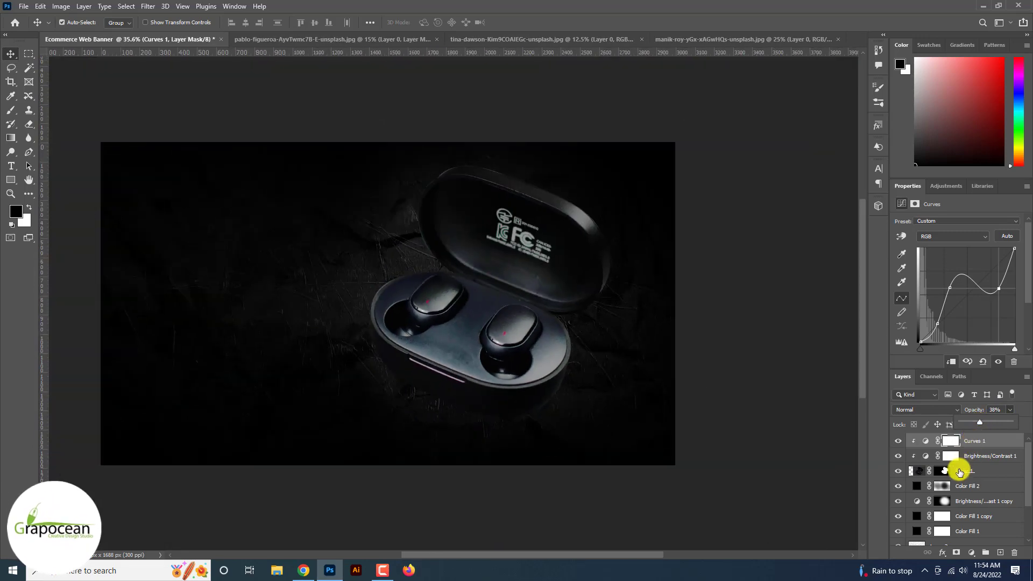
Step: Apply the Camera Raw Filter to the earbuds on Layer 1
click(959, 472)
click(148, 6)
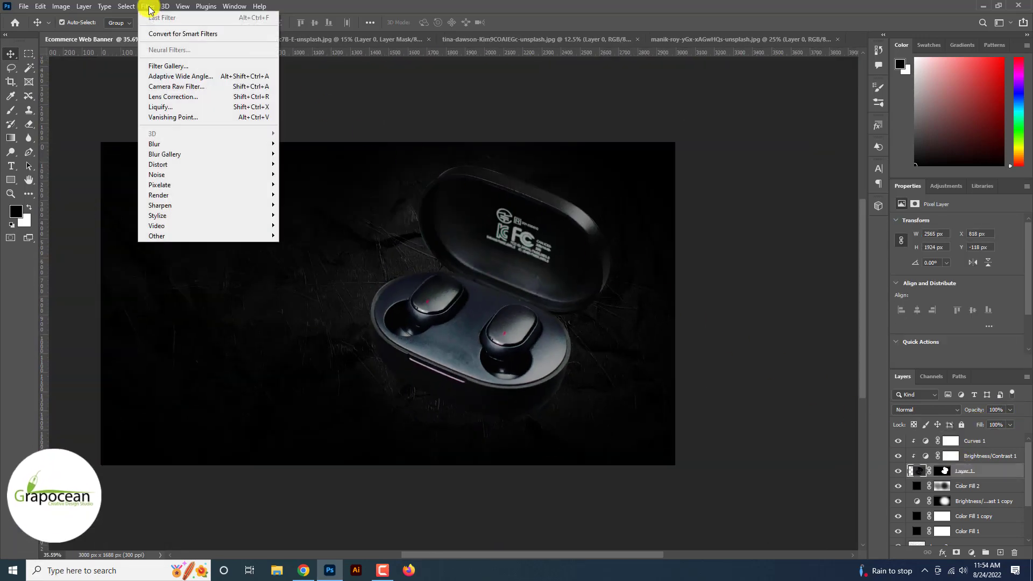
click(190, 86)
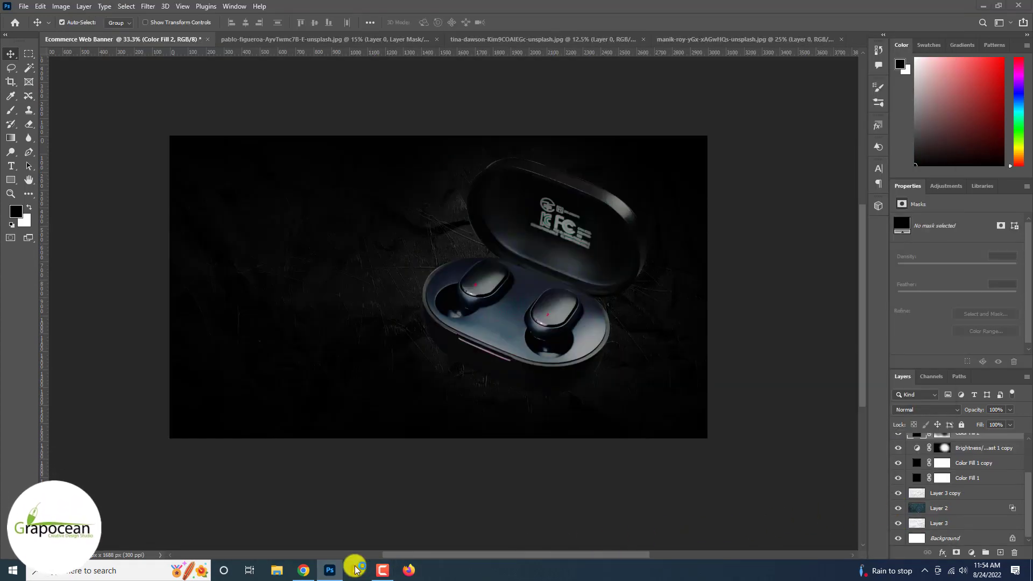
Step: Apply a Gaussian Blur with a 41.5-pixel radius to the Layer 2 background texture
click(995, 508)
click(151, 6)
mouse_move(282, 143)
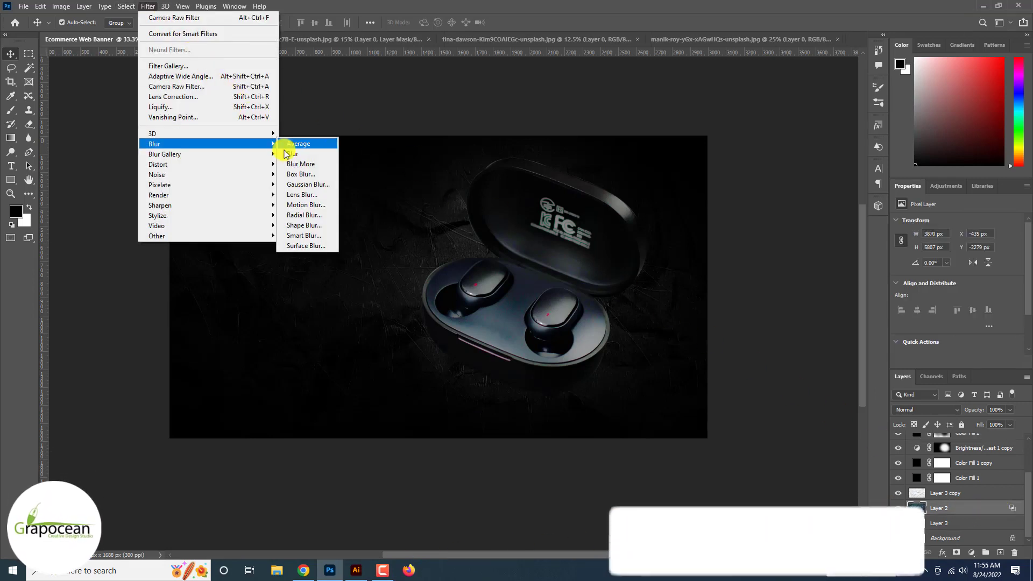
click(301, 184)
drag(635, 275, 663, 270)
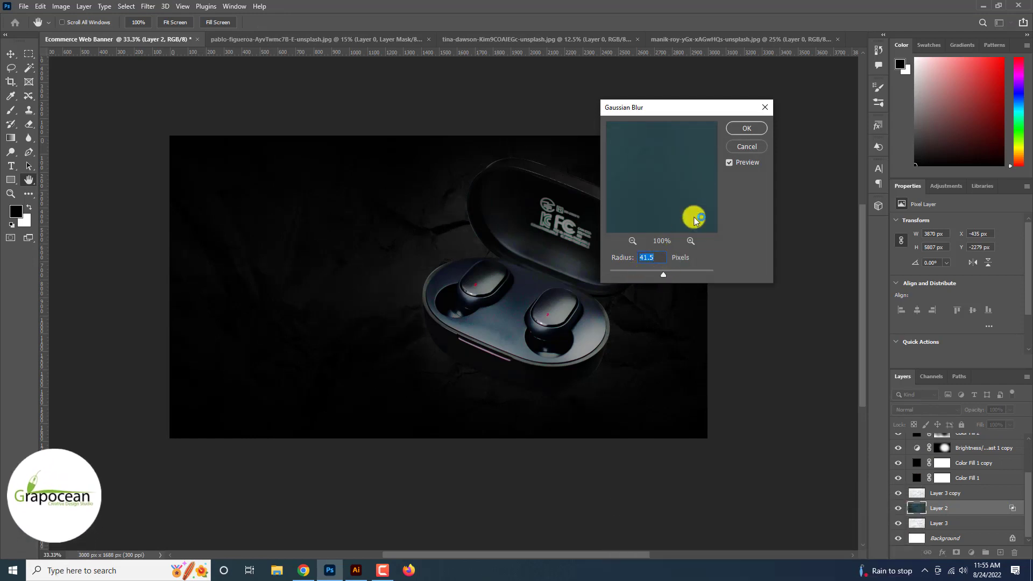
click(746, 128)
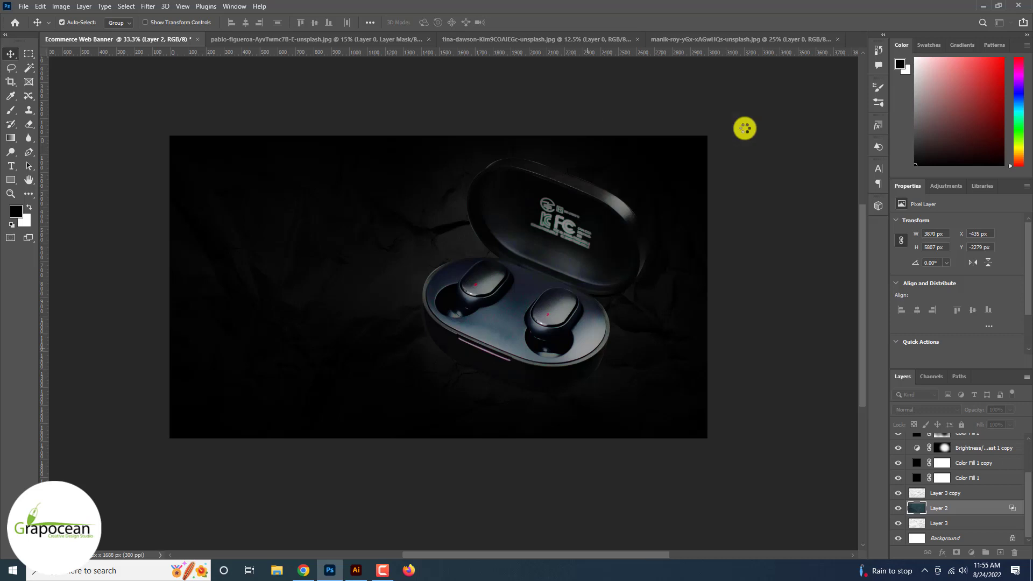
scroll(745, 128, right, 1)
scroll(744, 128, down, 3)
drag(745, 129, 813, 246)
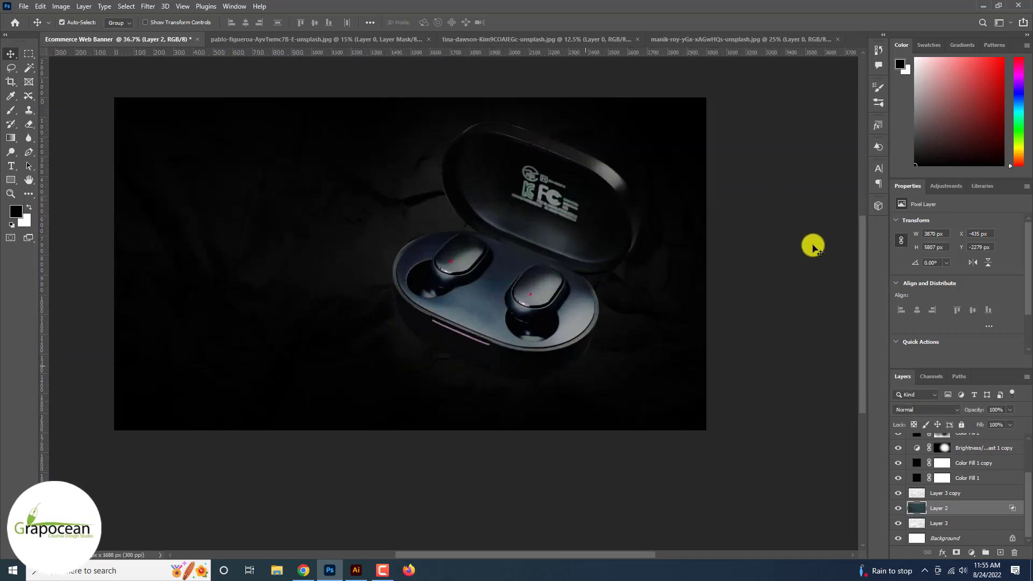
Step: Switch to Illustrator, decline the document recovery and create a new blank document
click(356, 570)
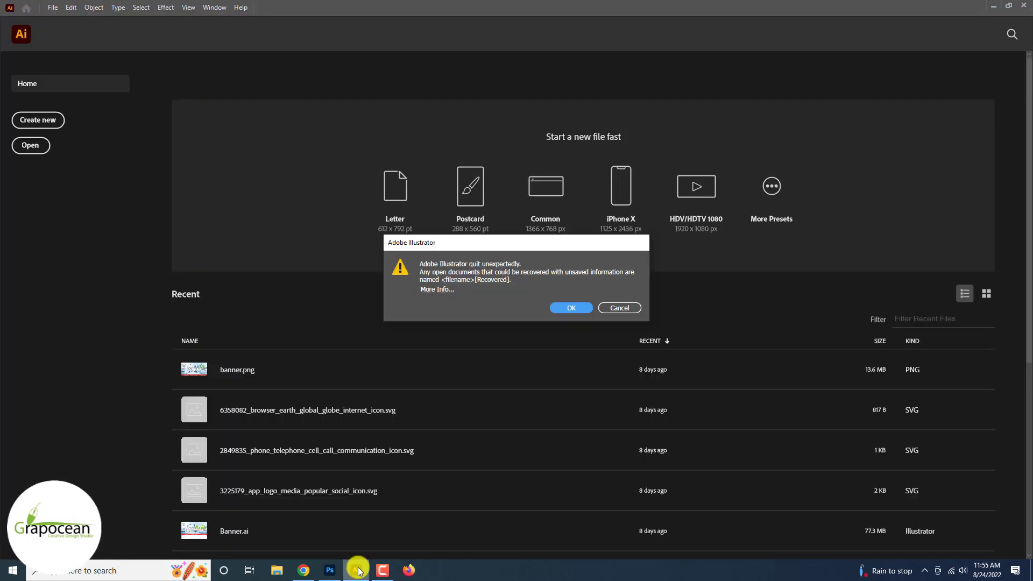
click(619, 309)
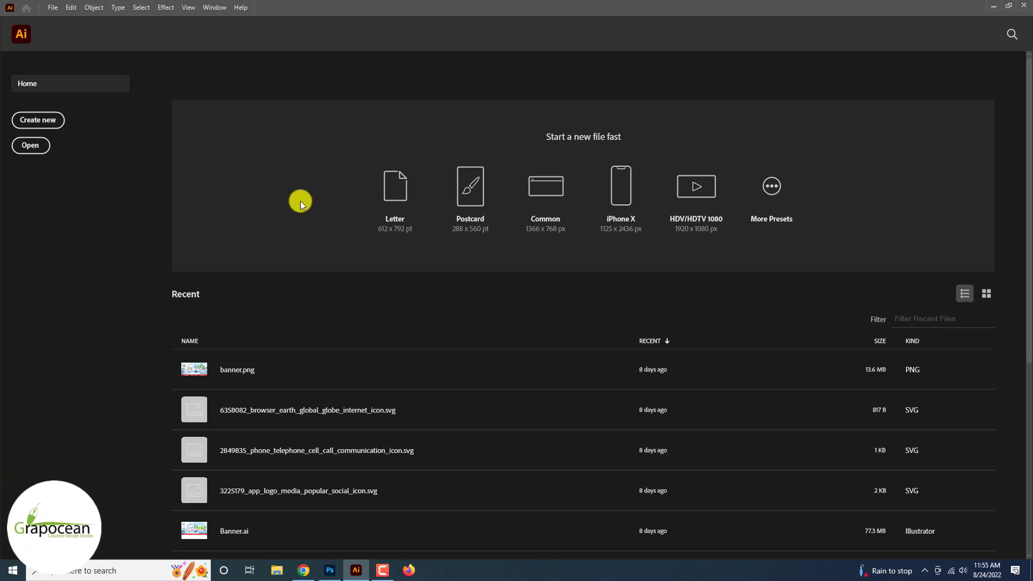
click(45, 119)
click(717, 448)
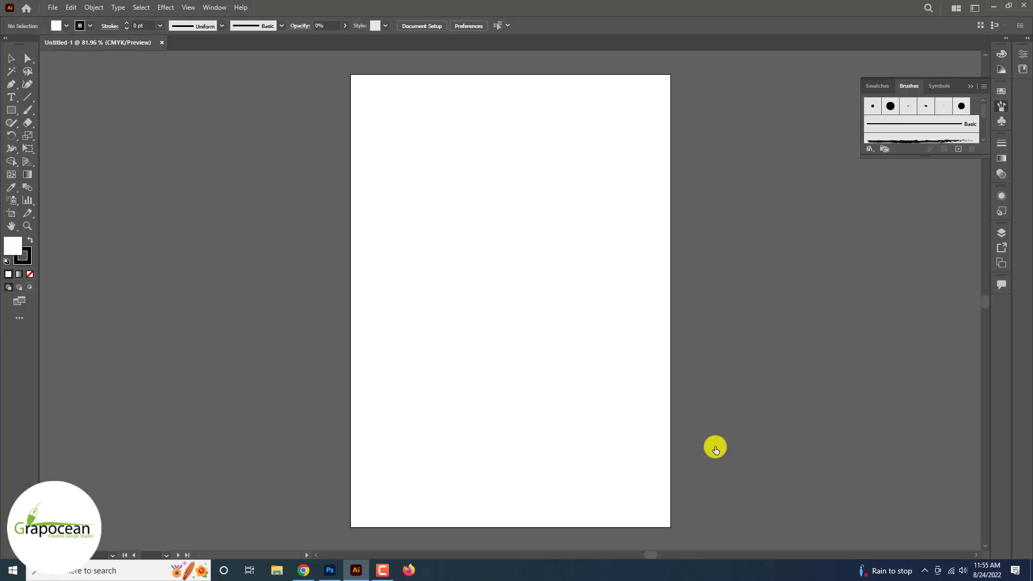
Step: Draw a vertical line about 790 pt tall beside the artboard with a white 1 pt stroke and no fill
click(27, 97)
drag(164, 109, 164, 478)
click(80, 26)
click(194, 196)
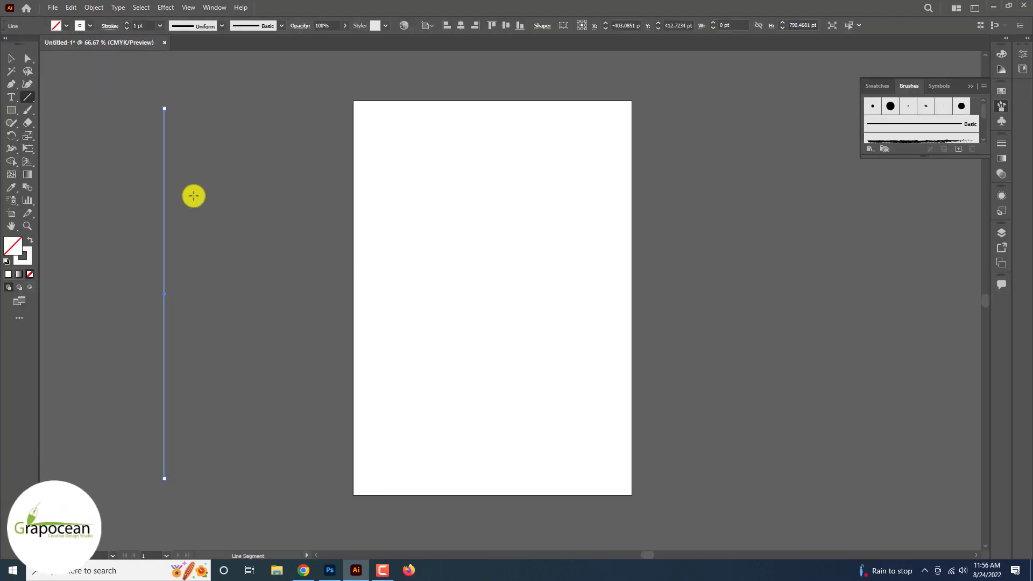
click(11, 58)
click(205, 161)
Step: Duplicate the vertical line repeatedly at an even spacing of about 41 pt to form a row of 19 lines
alt+drag(164, 225, 184, 225)
key(ctrl+d)
key(ctrl+d)
key(ctrl+d)
key(ctrl+d)
key(ctrl+d)
key(ctrl+d)
key(ctrl+d)
key(ctrl+d)
key(ctrl+d)
key(ctrl+d)
key(ctrl+d)
key(ctrl+d)
key(ctrl+d)
key(ctrl+d)
key(ctrl+d)
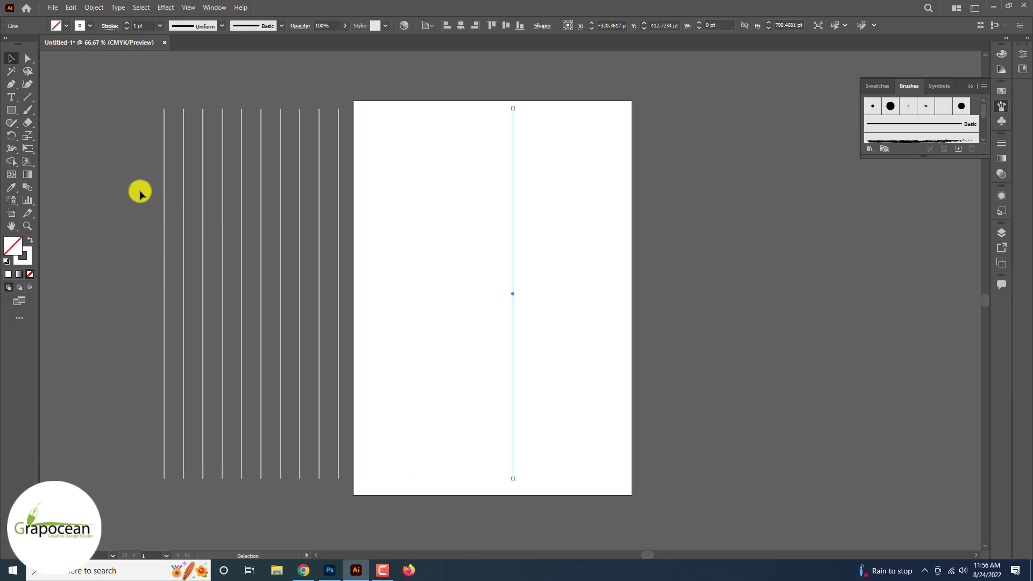
Step: Move the whole row of lines to the opposite side of the artboard and stretch it to about 1527 pt tall
drag(138, 177, 601, 327)
key(ctrl+minus)
key(ctrl+minus)
key(ctrl+minus)
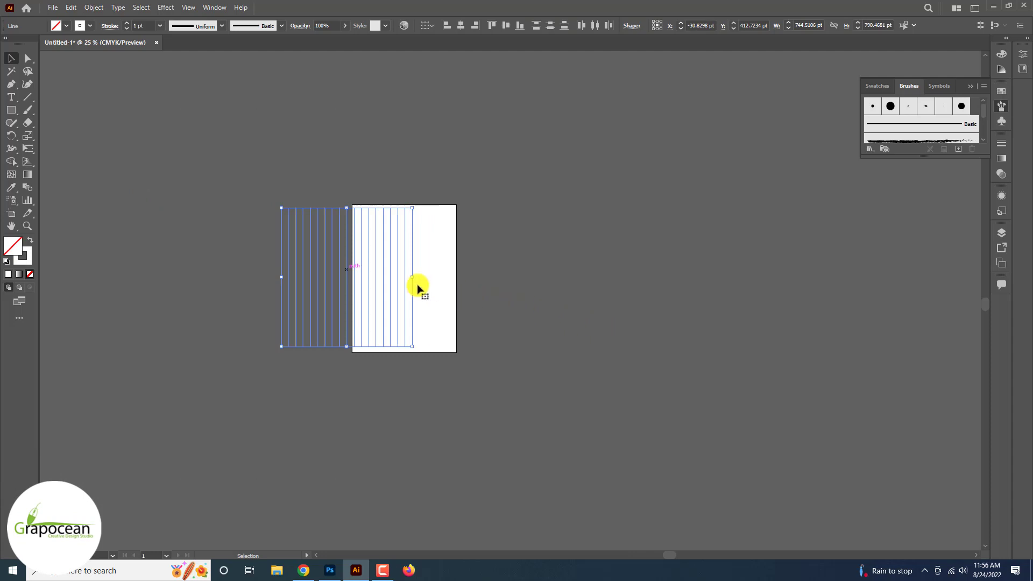
drag(347, 271, 525, 284)
shift+drag(525, 358, 525, 422)
key(ctrl+z)
click(655, 333)
drag(656, 333, 400, 222)
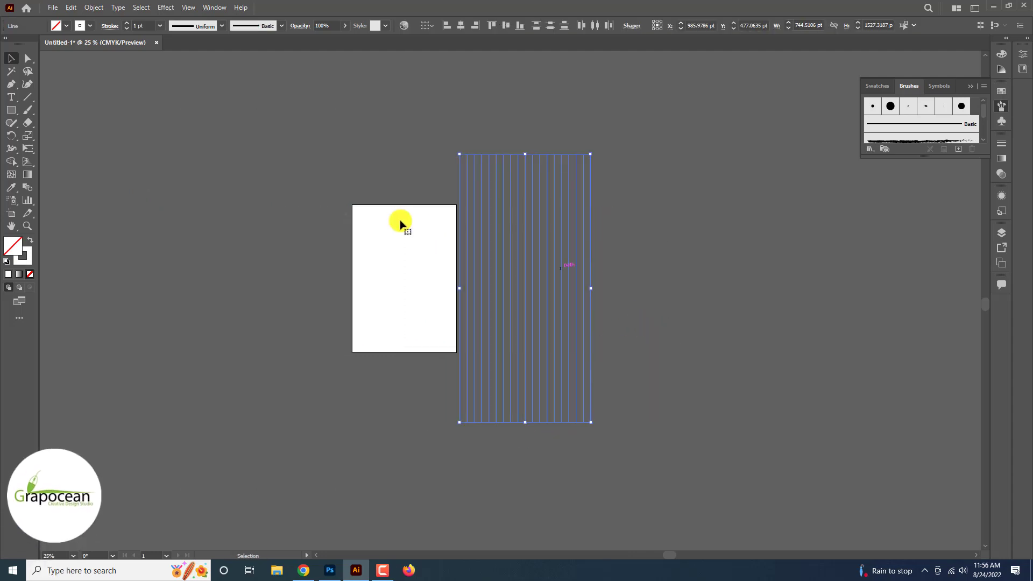
Step: Try to add one more evenly spaced copy after the last line of the row
click(695, 302)
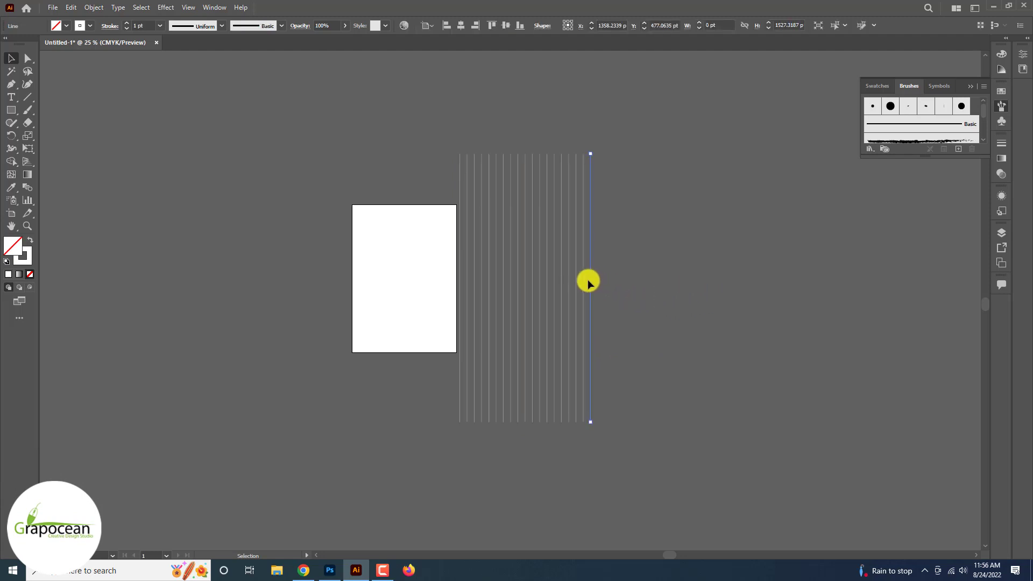
scroll(595, 283, up, 3)
click(634, 301)
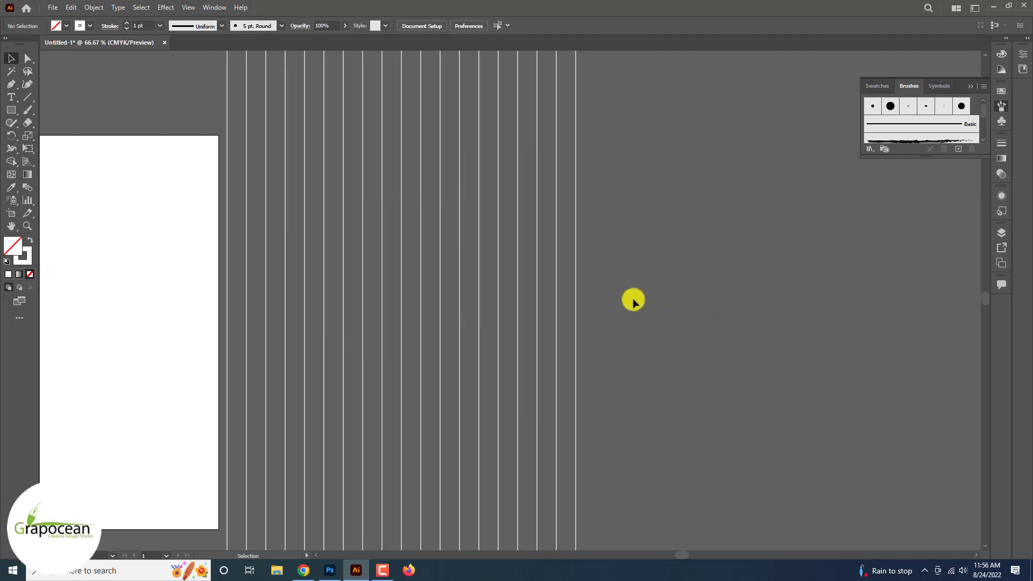
mouse_move(595, 296)
mouse_down()
mouse_move(605, 295)
mouse_move(585, 306)
mouse_move(595, 317)
mouse_up()
click(657, 336)
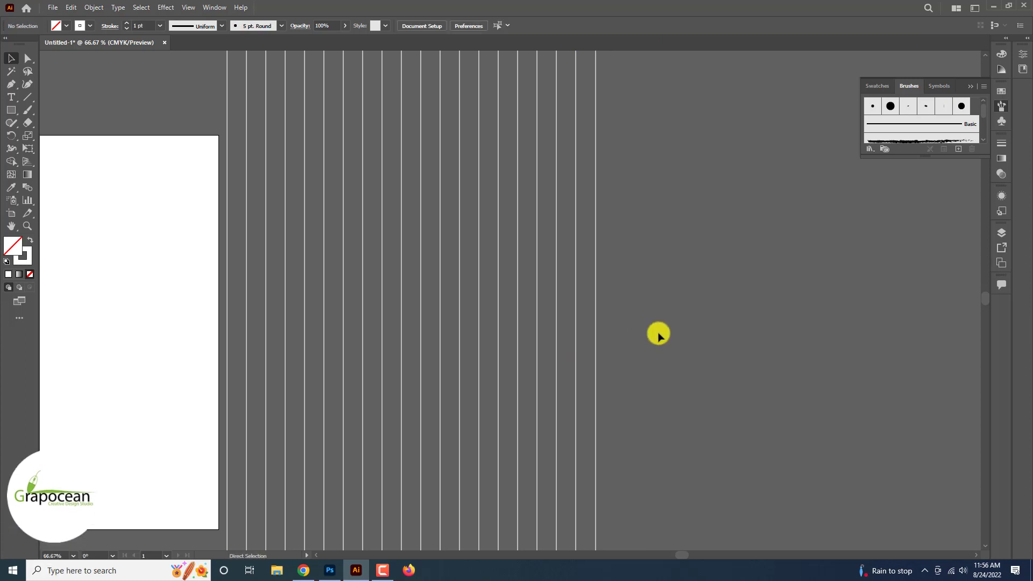
key(ctrl+z)
Step: Duplicate the whole row of lines directly beside itself so the set is about 1530 pt wide
scroll(651, 344, down, 1)
drag(650, 356, 298, 285)
drag(449, 326, 747, 326)
scroll(764, 355, down, 3)
Step: Rotate a copy of the grouped vertical lines by 90° over the originals to form a square grid
drag(775, 393, 468, 259)
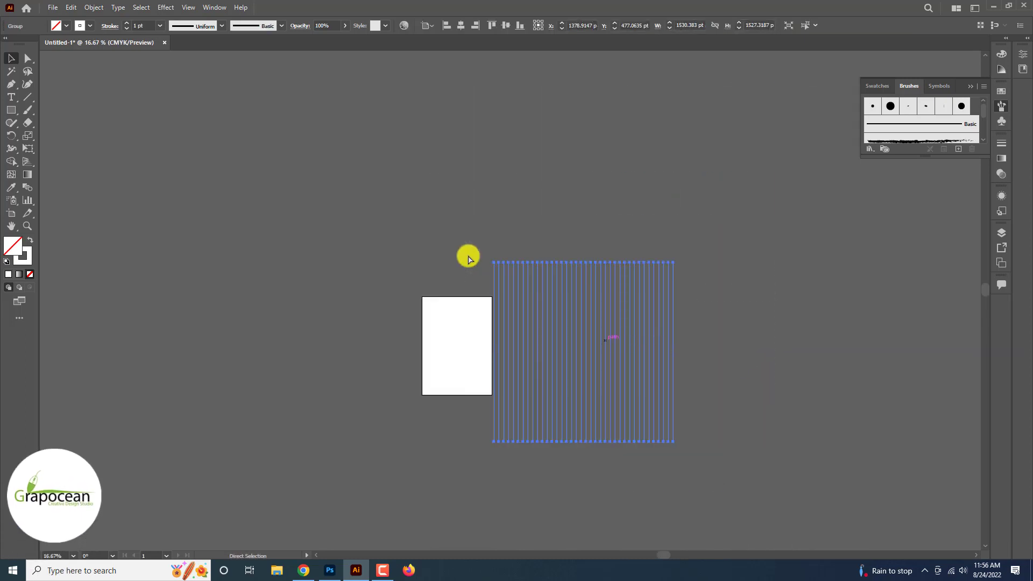
drag(670, 262, 694, 409)
click(737, 380)
scroll(748, 372, up, 1)
scroll(759, 371, up, 6)
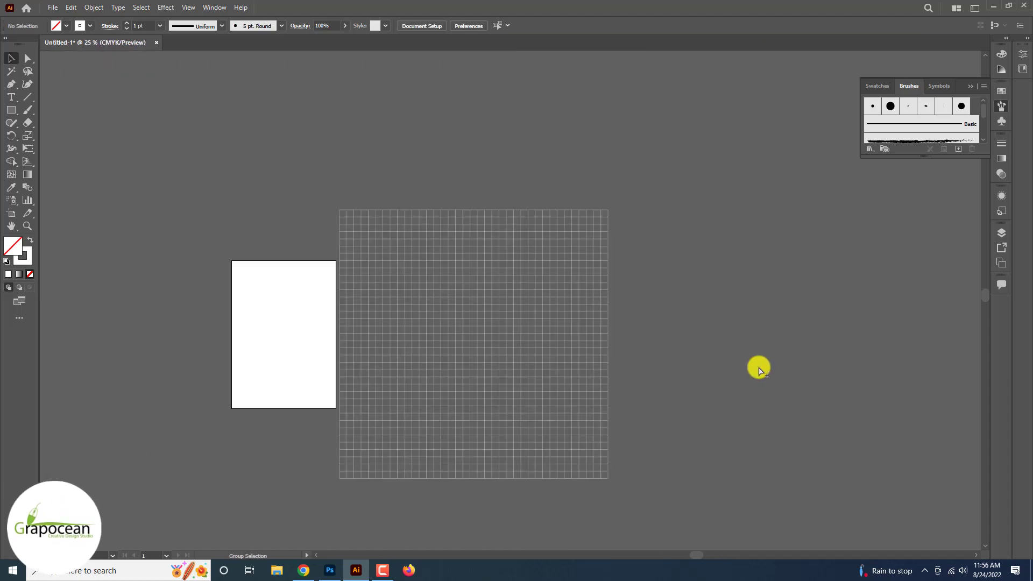
scroll(759, 371, down, 9)
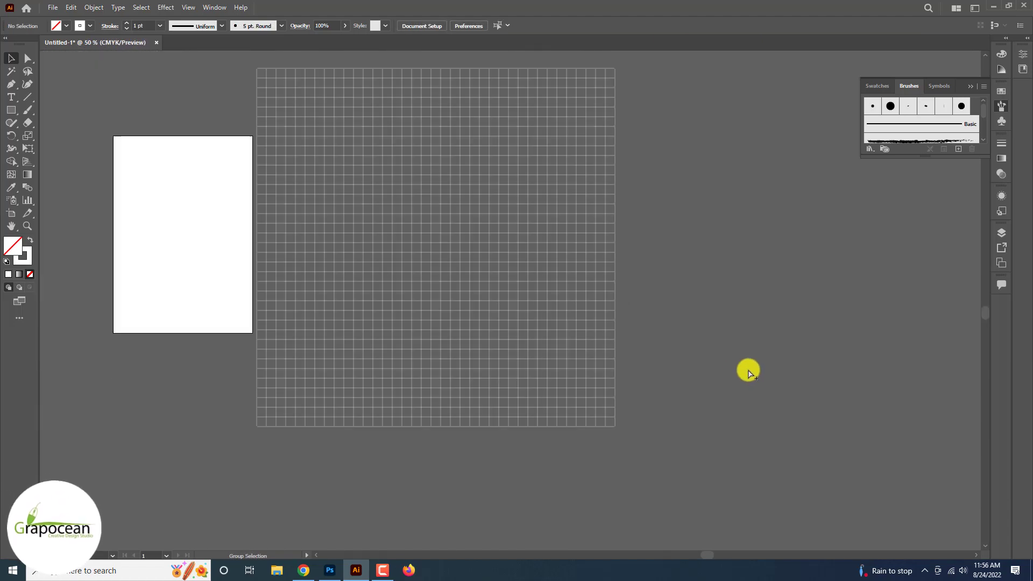
Step: Bring the grid into the Photoshop banner as a vector smart object, scaled to 48.96% so it covers the canvas
drag(473, 302, 494, 394)
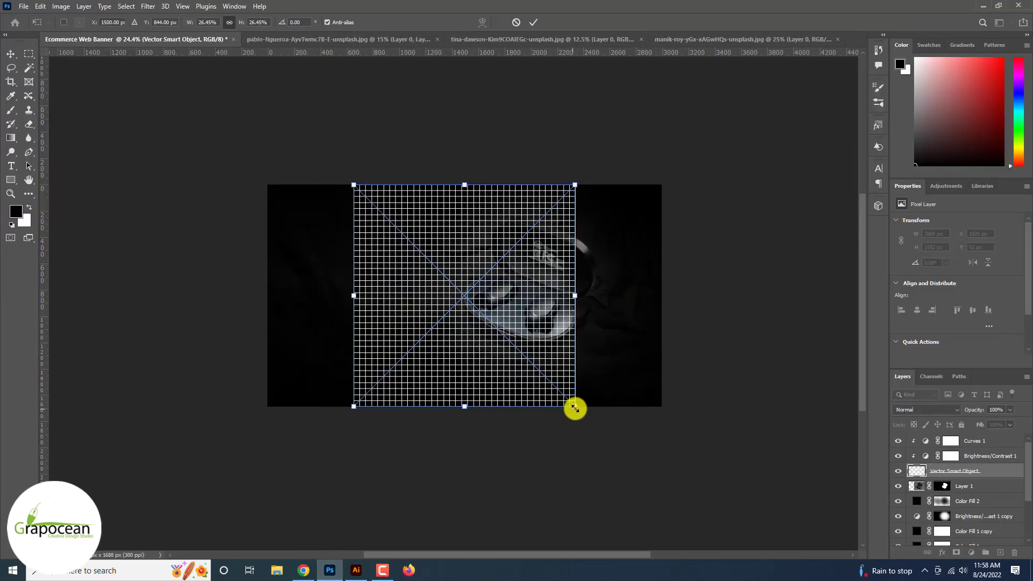
drag(574, 408, 699, 473)
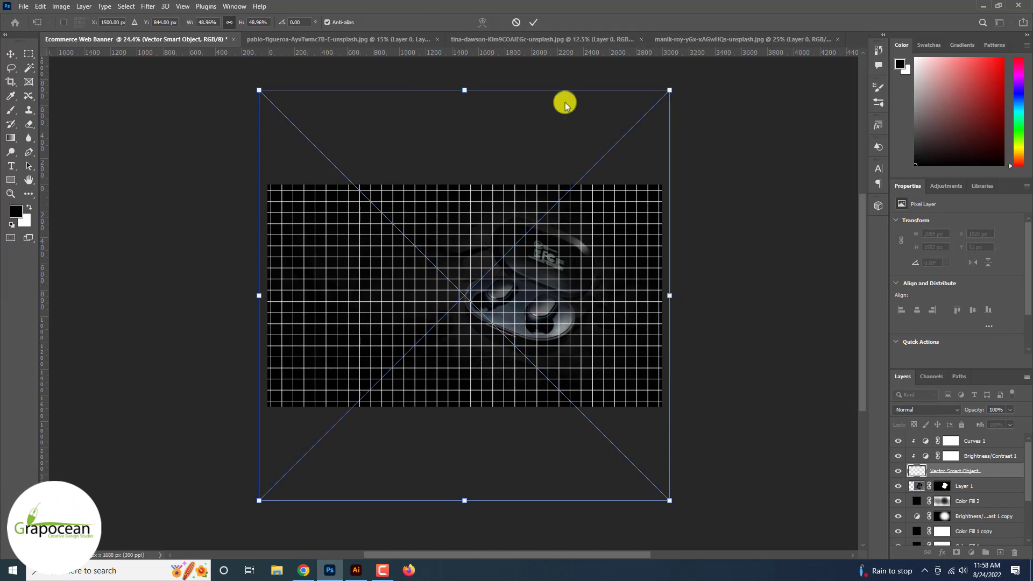
click(533, 22)
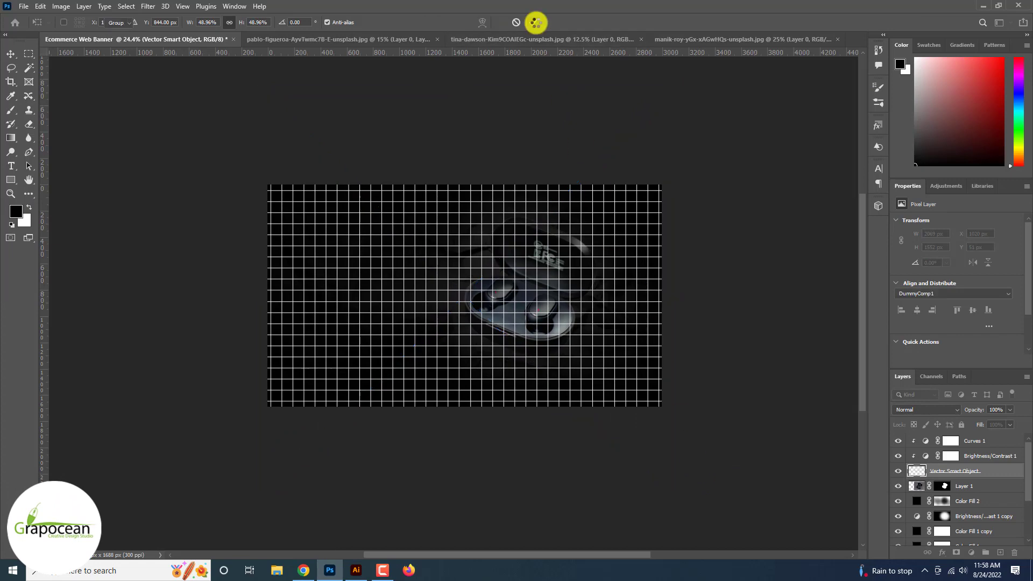
Step: Warp the grid into waves with a size 2000 Liquify brush and move its layer below the earbuds' Layer 1
click(149, 7)
click(192, 104)
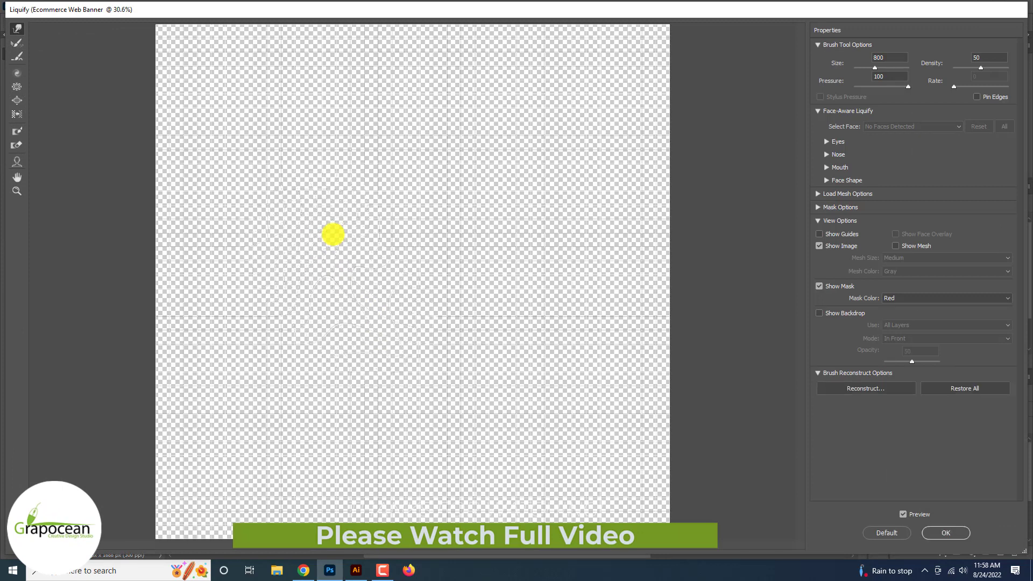
key(ctrl+z)
key(bracketright)
key(bracketright)
key(bracketright)
key(bracketright)
key(bracketright)
key(bracketright)
key(bracketright)
key(bracketright)
key(bracketright)
key(bracketright)
key(bracketright)
key(bracketright)
key(bracketright)
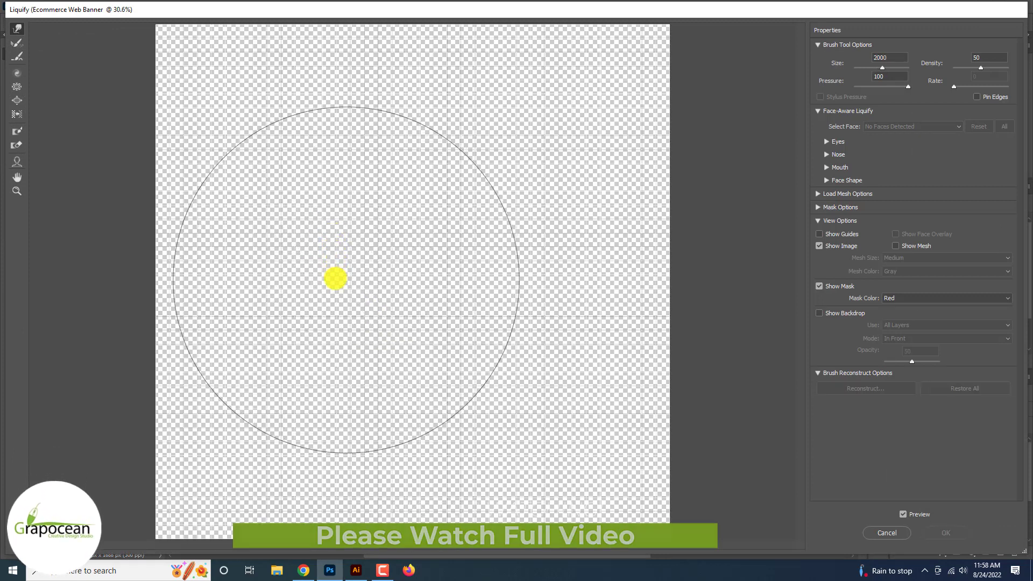
mouse_move(335, 278)
mouse_down()
mouse_move(518, 287)
mouse_move(583, 347)
mouse_move(273, 375)
mouse_move(485, 232)
mouse_move(510, 273)
mouse_up()
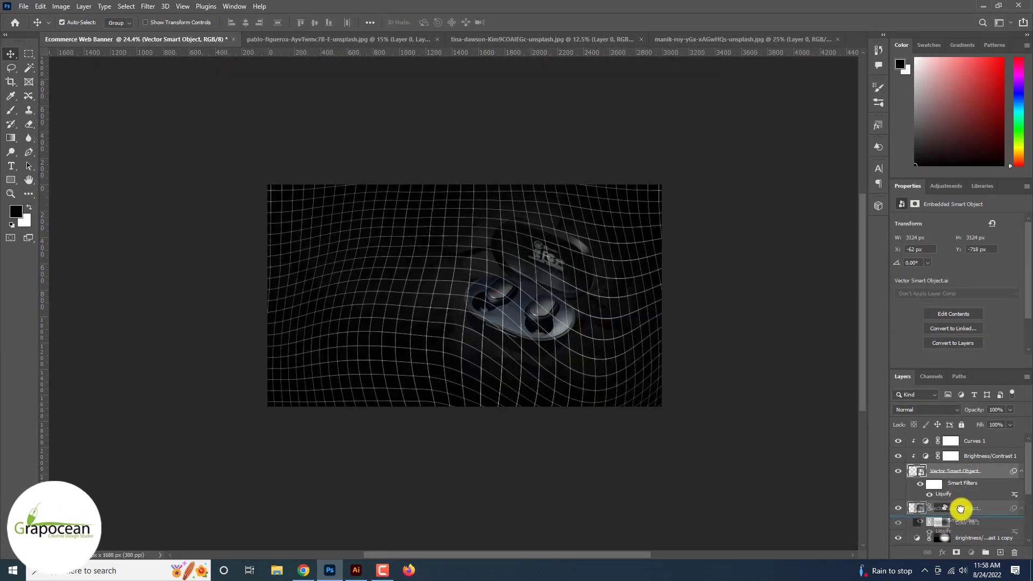
drag(961, 508, 961, 517)
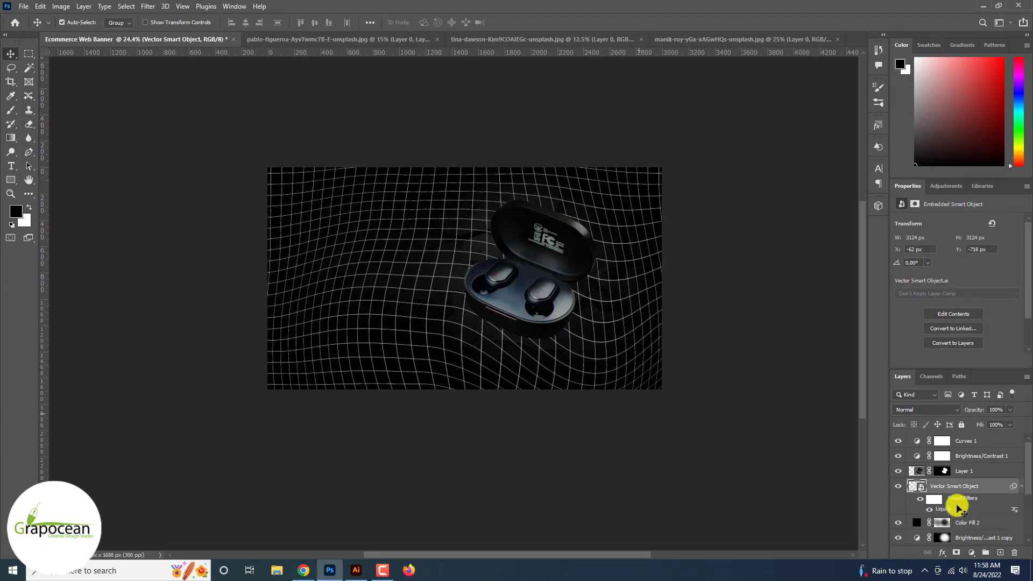
Step: Try out different blend modes on the grid layer
click(924, 410)
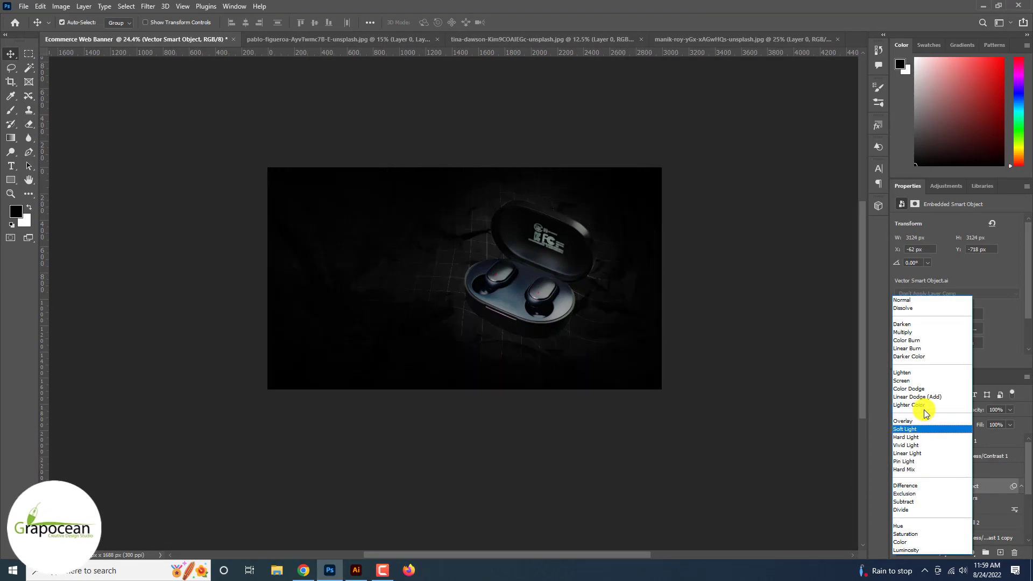
key(Up)
key(Up)
key(Up)
key(Up)
key(Up)
key(Up)
key(Up)
key(Up)
key(Up)
key(Up)
key(Up)
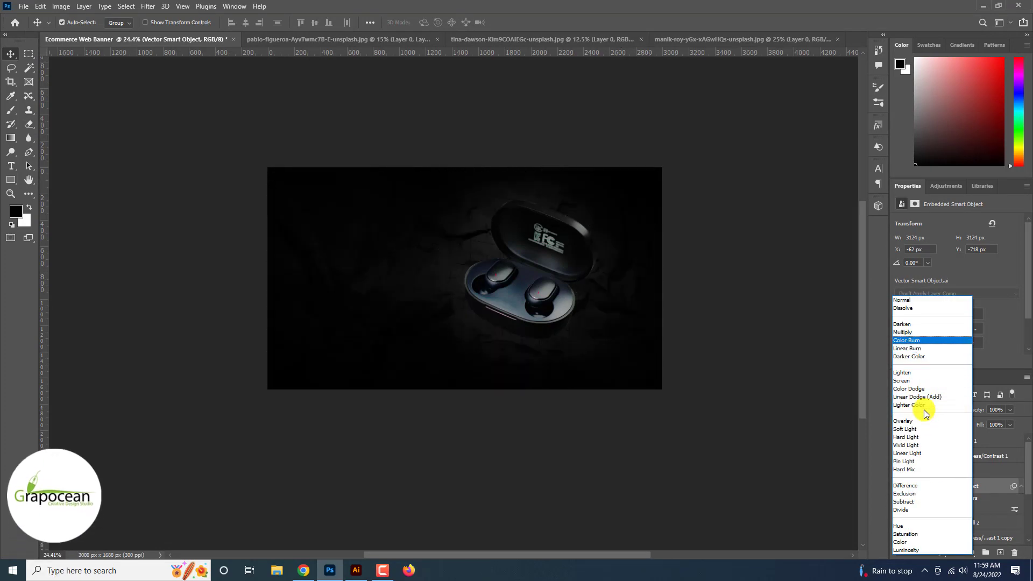
key(Down)
key(Down)
key(Down)
key(Down)
key(Down)
key(Down)
key(Down)
key(Down)
key(Down)
key(Down)
key(Down)
key(Down)
key(Down)
key(Down)
key(Down)
key(Down)
key(Down)
key(Down)
key(Down)
key(Down)
key(Down)
key(Down)
key(Down)
key(Down)
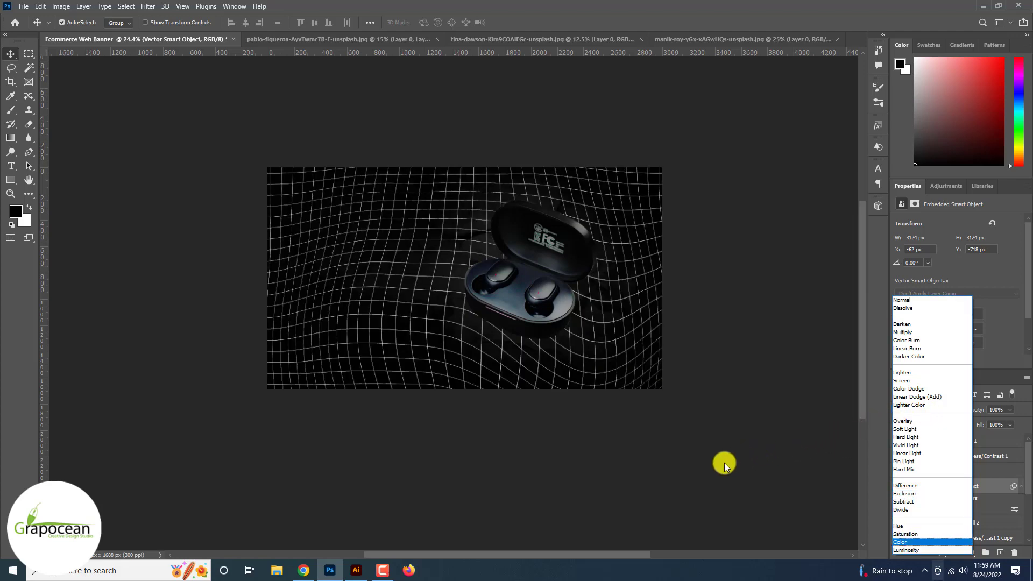
key(Escape)
Step: Lower the grid layer's opacity to 22% and scale it down to about 2255 × 1804 px
click(1010, 410)
drag(1013, 421, 972, 425)
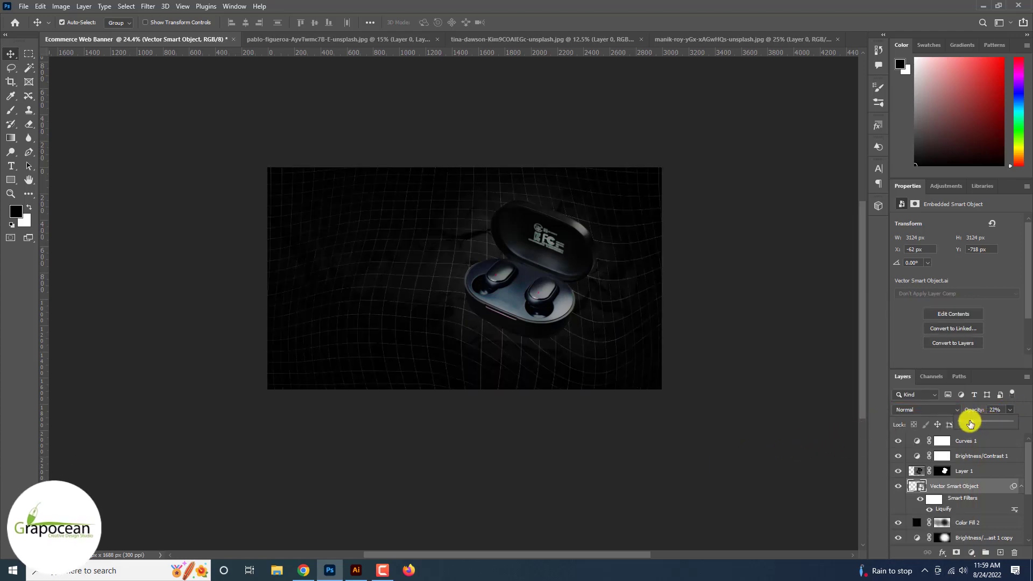
key(ctrl+t)
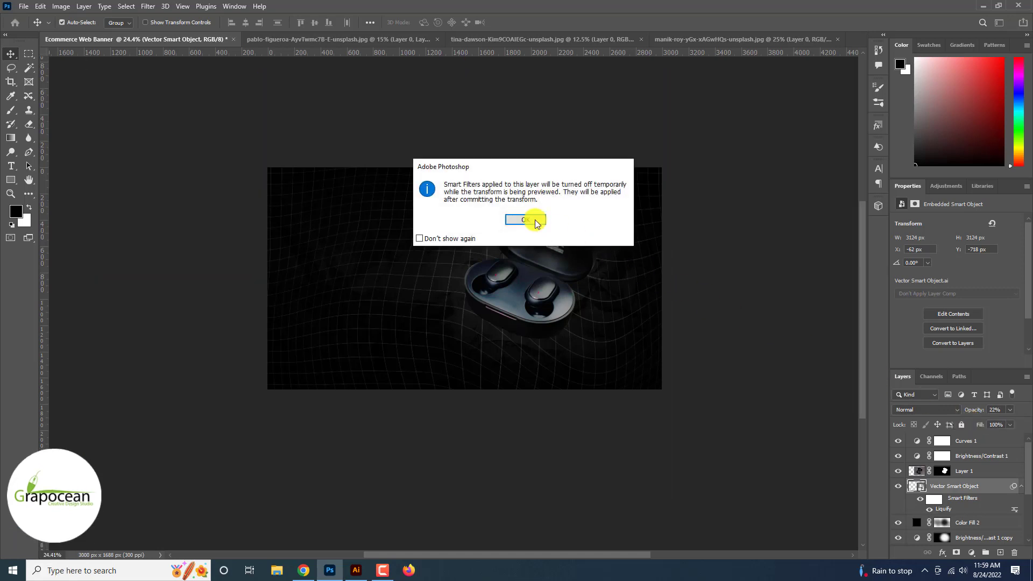
click(535, 219)
drag(662, 470, 543, 441)
click(533, 22)
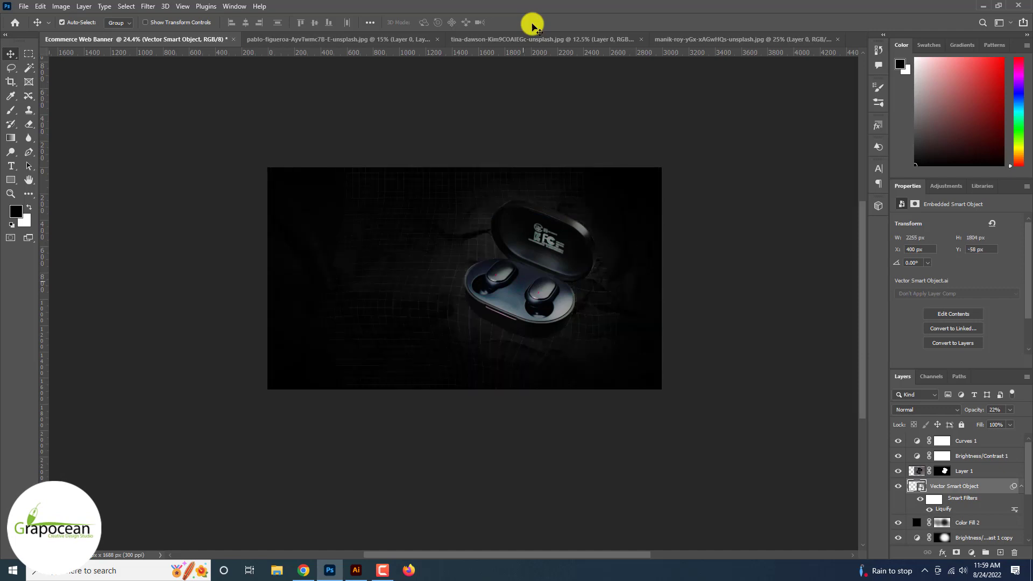
scroll(636, 333, up, 3)
scroll(635, 333, down, 4)
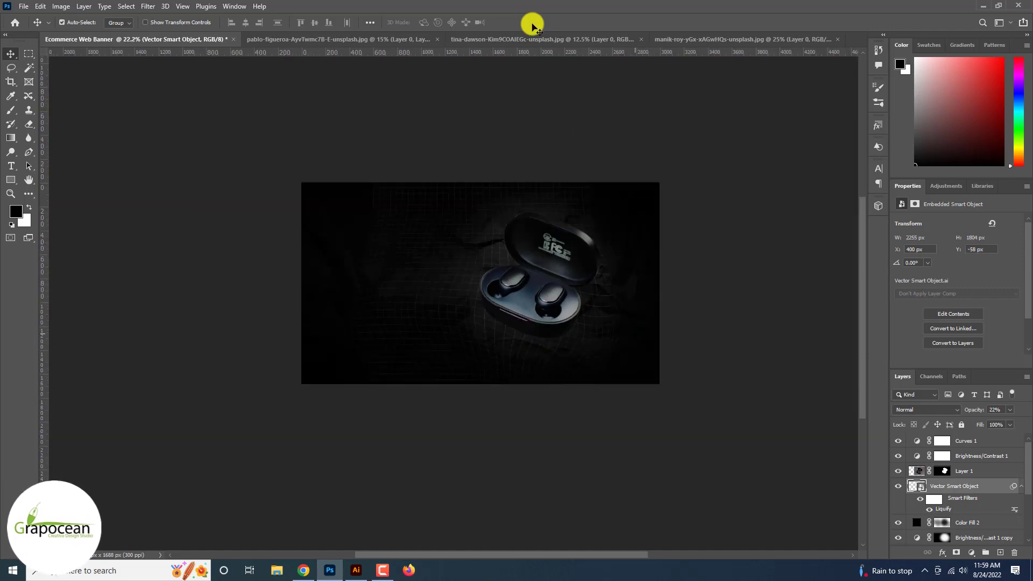
scroll(532, 345, up, 4)
click(687, 281)
scroll(968, 495, down, 2)
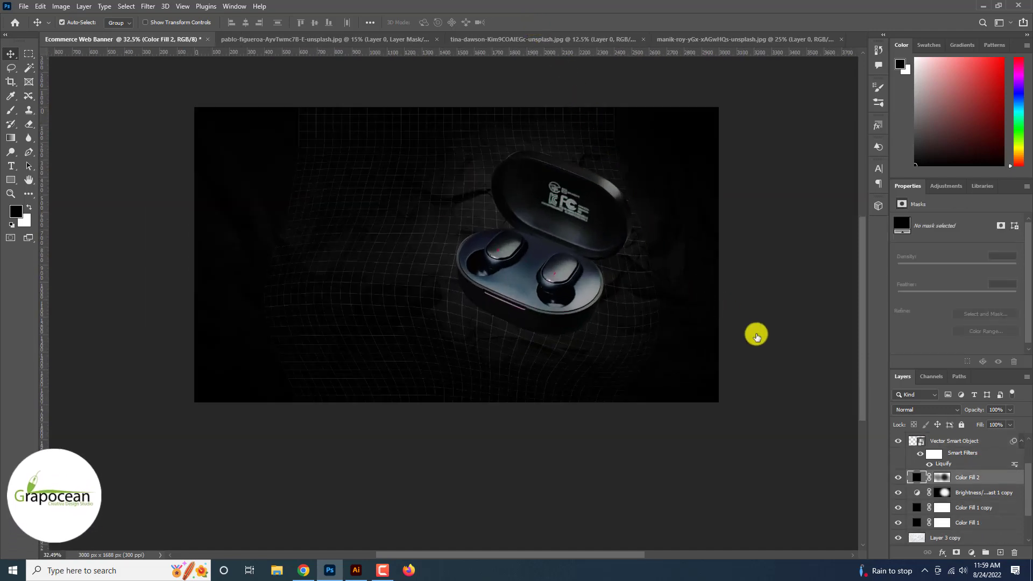
click(969, 495)
scroll(970, 493, up, 3)
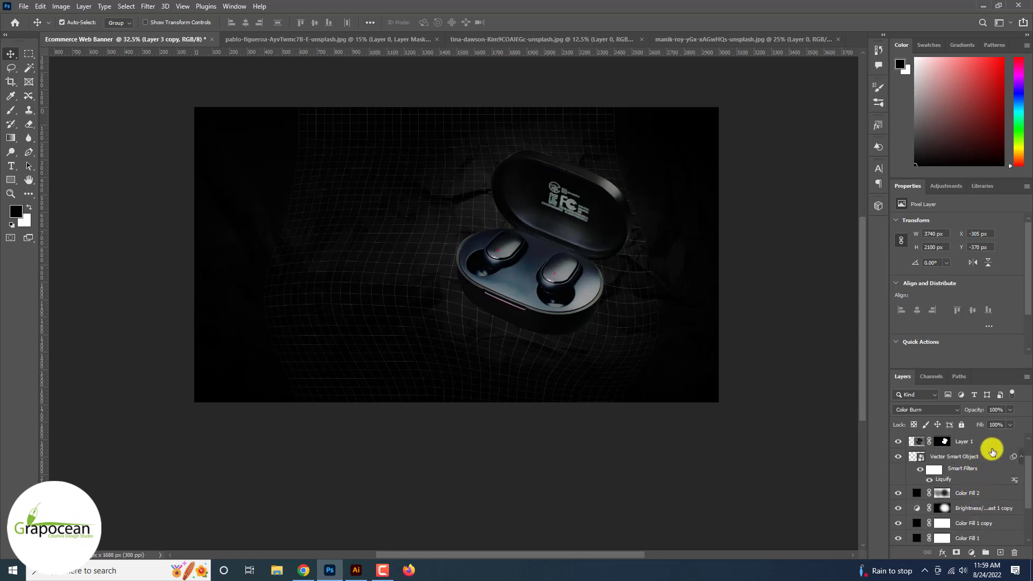
Step: Lower the opacity of Layer 3 copy to 52%
click(1009, 412)
drag(1009, 415, 986, 418)
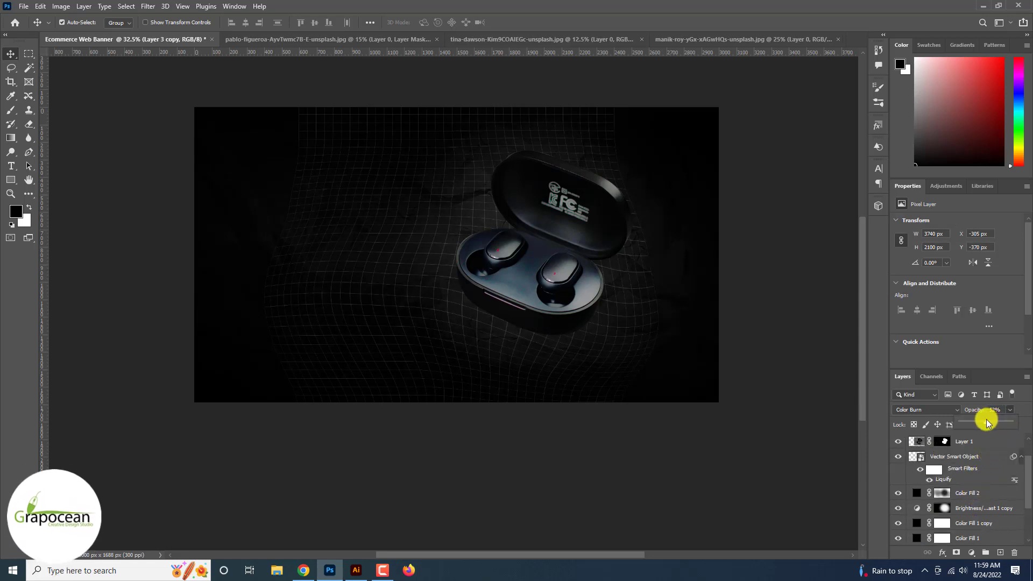
click(843, 494)
scroll(909, 511, down, 1)
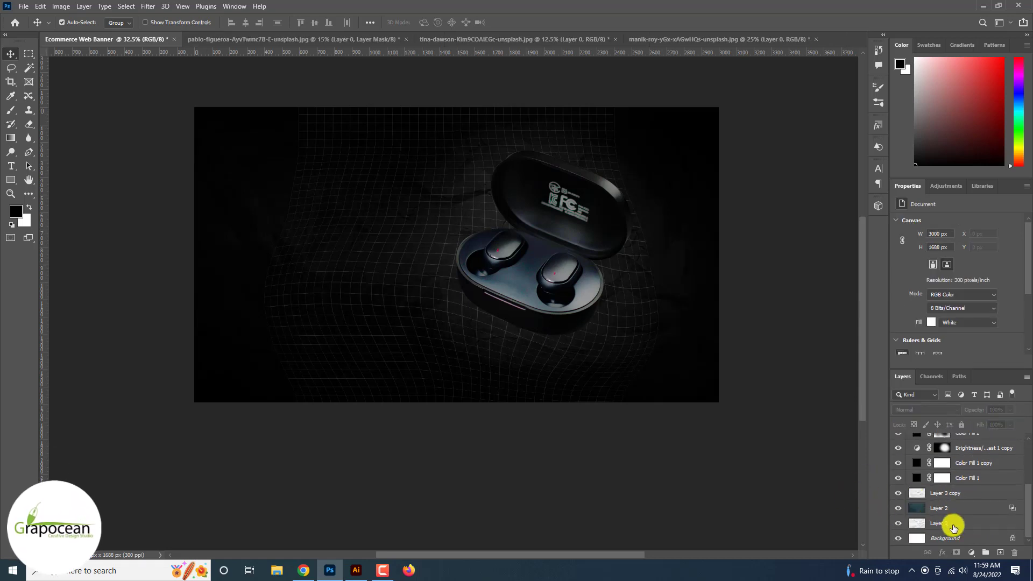
click(947, 524)
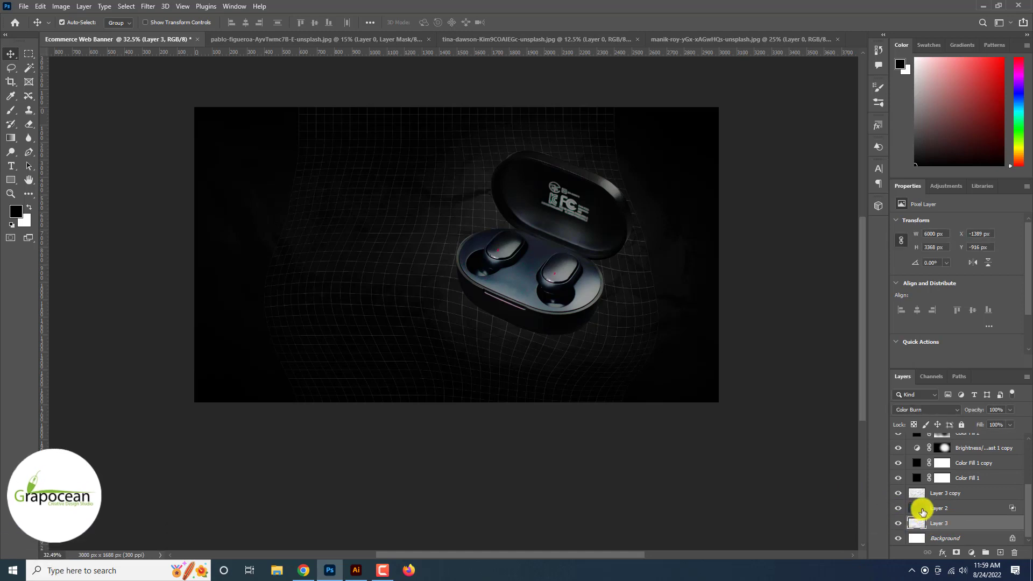
click(968, 493)
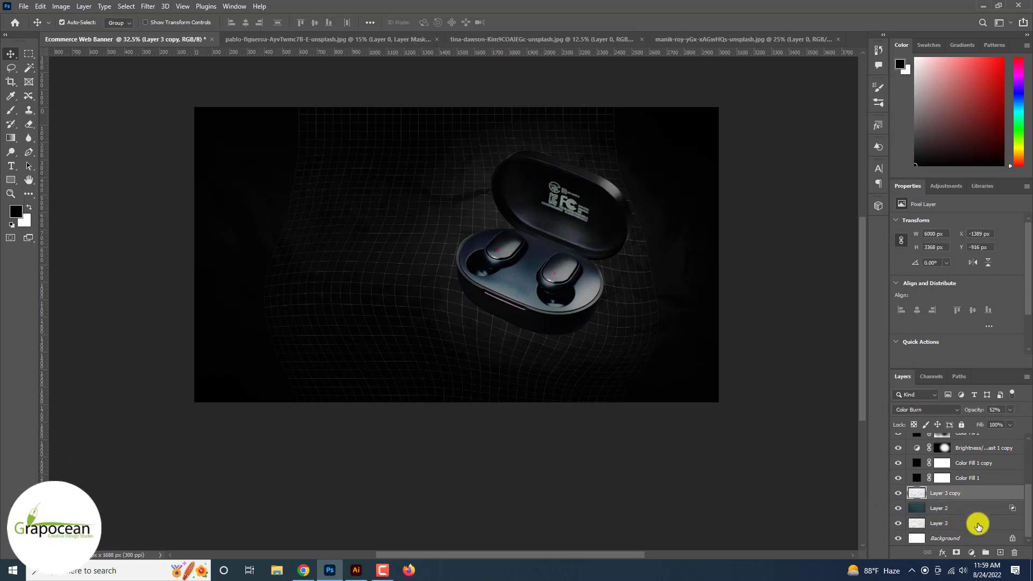
Step: Lower Layer 3's opacity and set the opacity of Layer 3 copy to 68%
click(978, 524)
click(1009, 410)
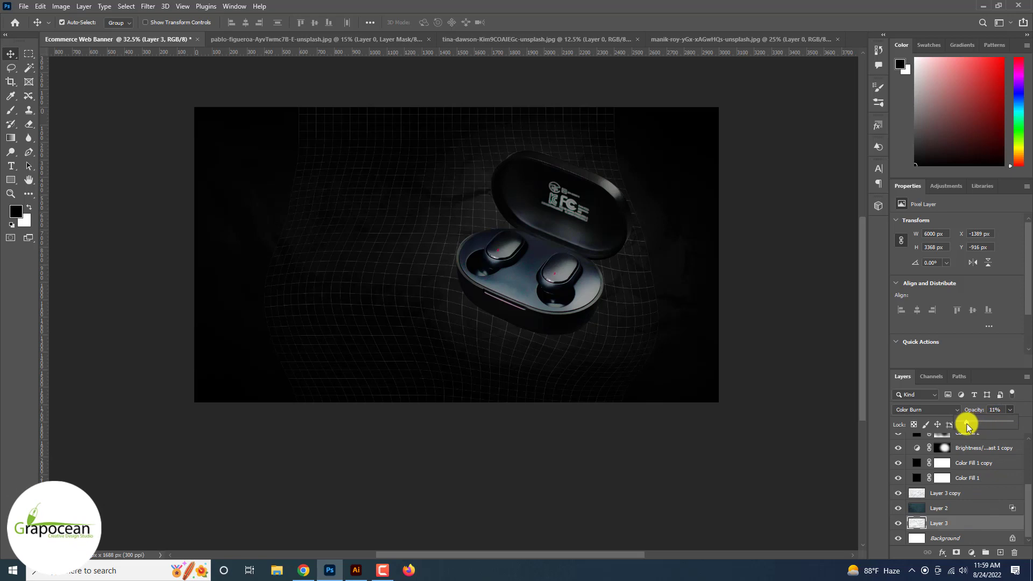
click(982, 493)
click(1010, 411)
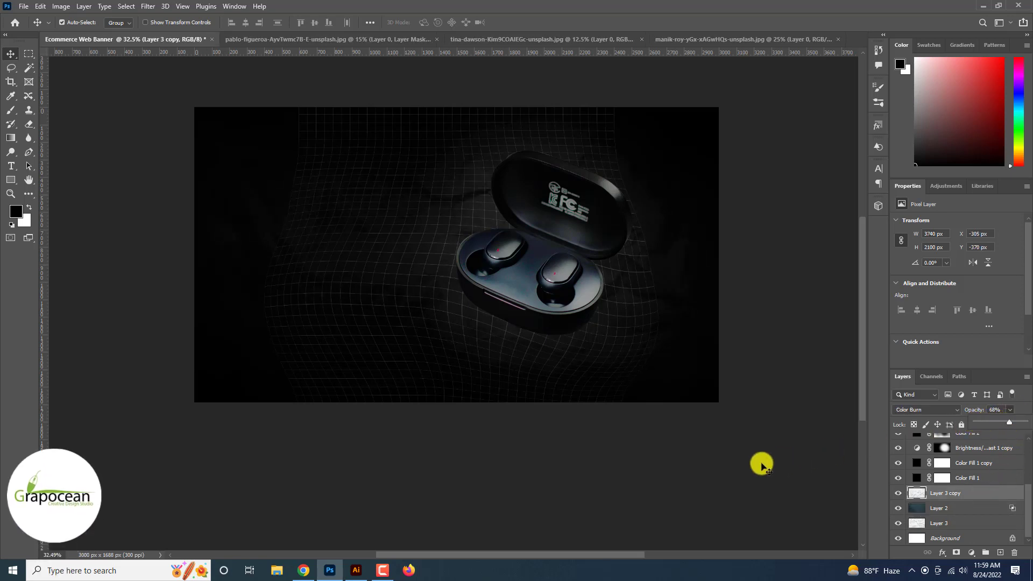
click(551, 504)
scroll(551, 504, down, 5)
scroll(551, 503, up, 5)
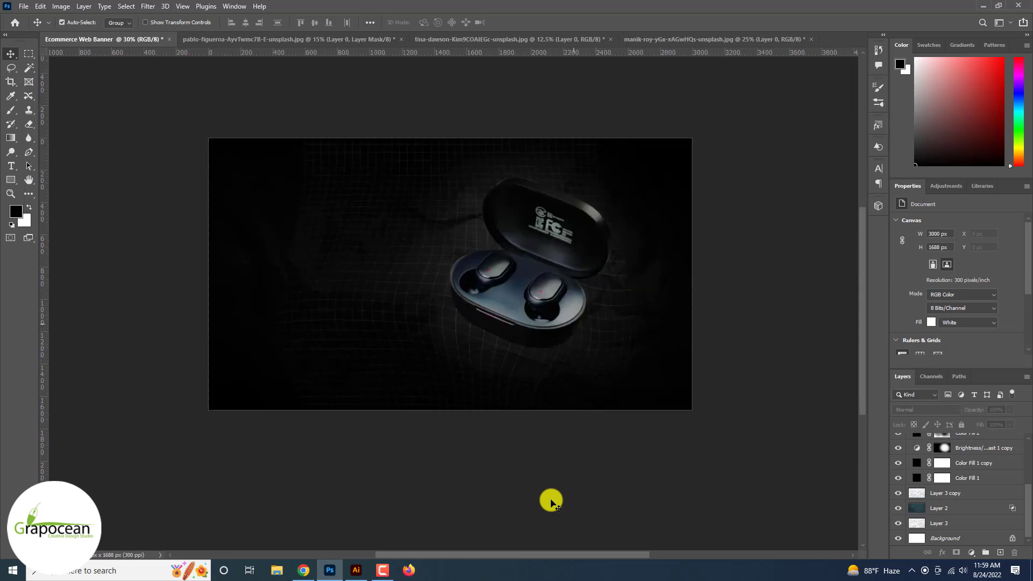
Step: Flip the earbuds on Layer 1 horizontally with Free Transform
scroll(565, 387, up, 3)
drag(583, 225, 555, 209)
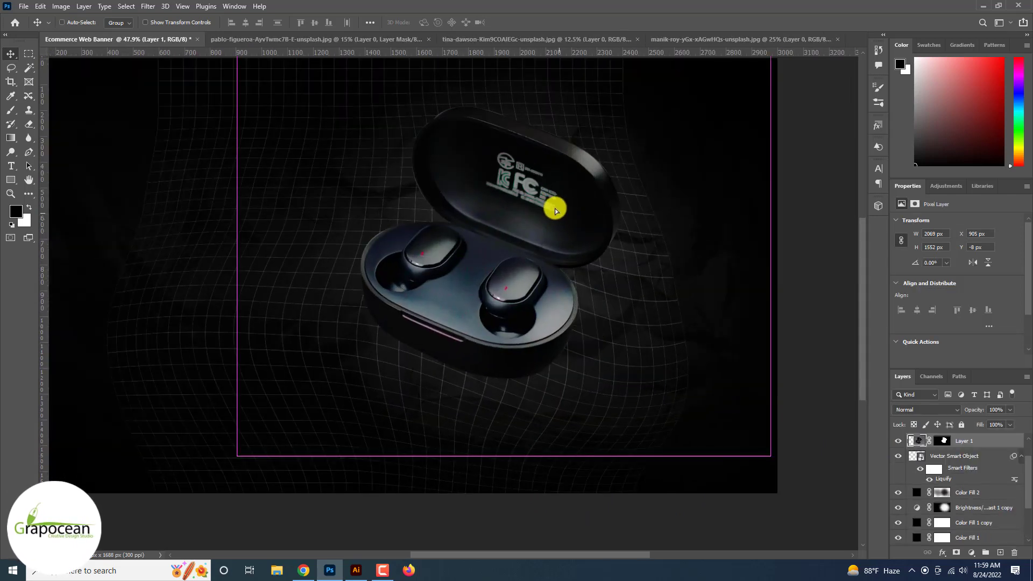
key(ctrl+t)
right_click(550, 202)
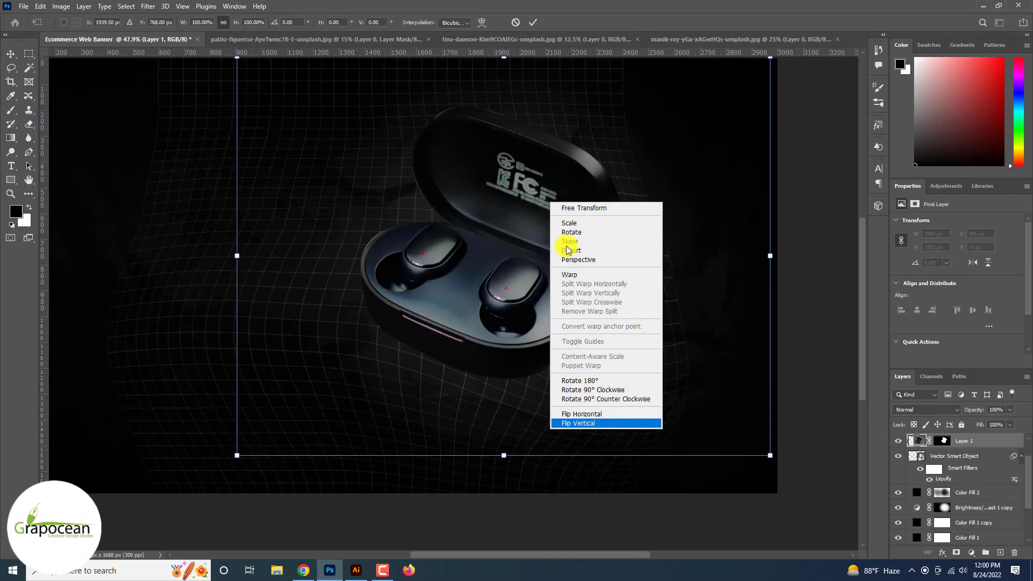
click(627, 413)
click(533, 22)
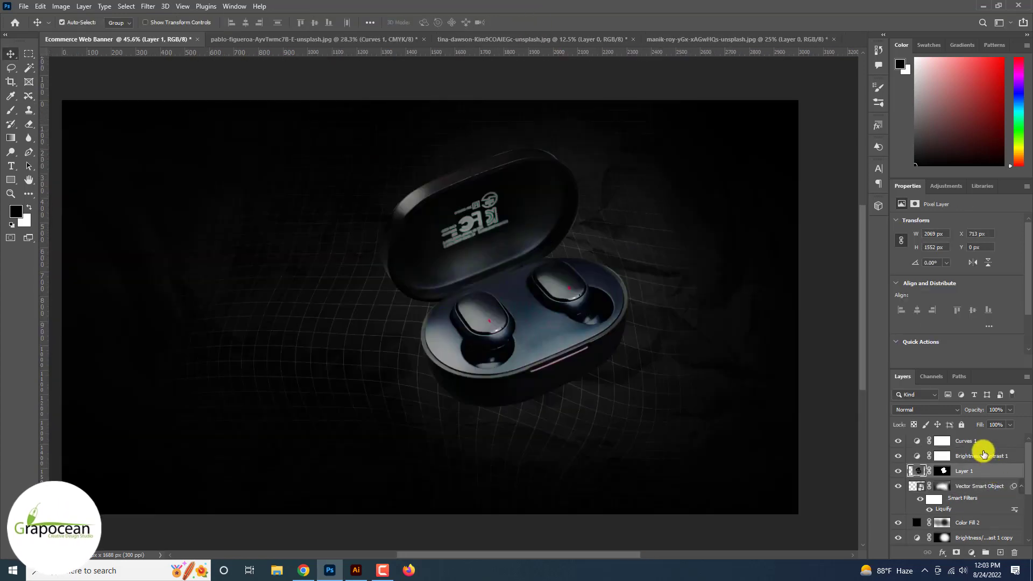
Step: Clip the Brightness/Contrast 1 and Curves 1 adjustment layers to the earbuds' Layer 1
click(983, 454)
right_click(983, 454)
click(876, 307)
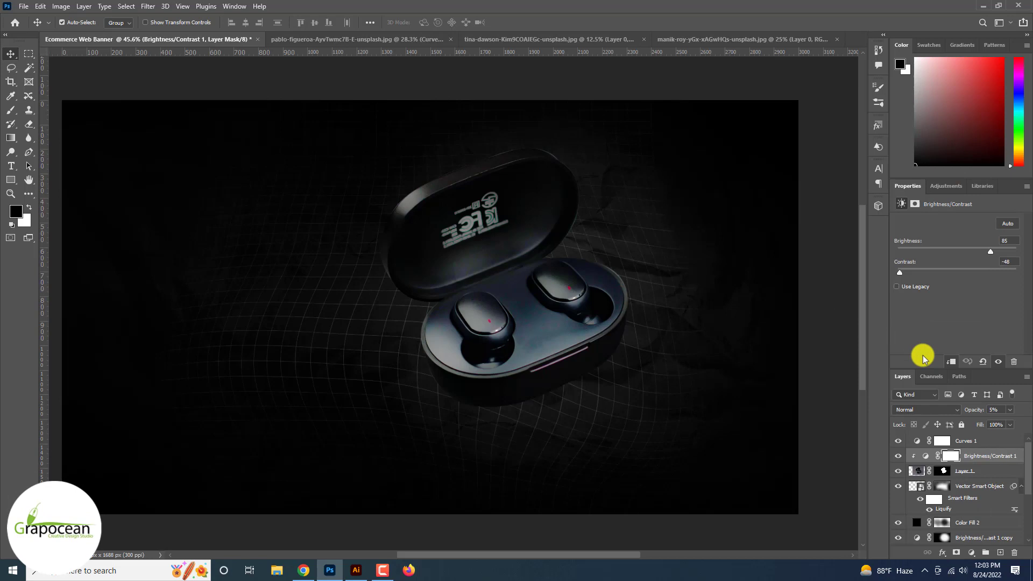
right_click(983, 440)
click(901, 313)
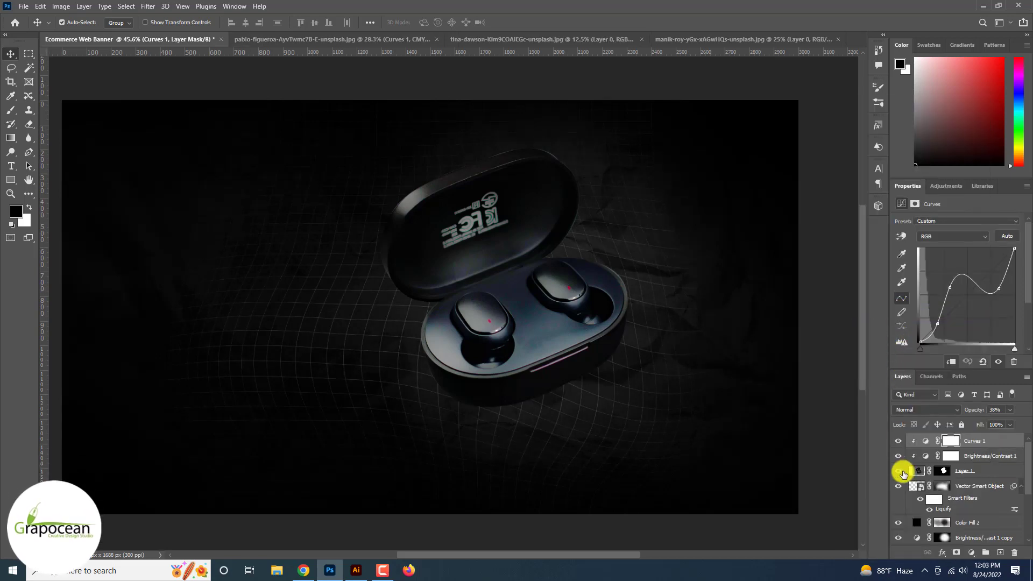
Step: Add a black Solid Color fill layer directly above the earbuds' Layer 1, clipped to it
click(955, 473)
click(972, 557)
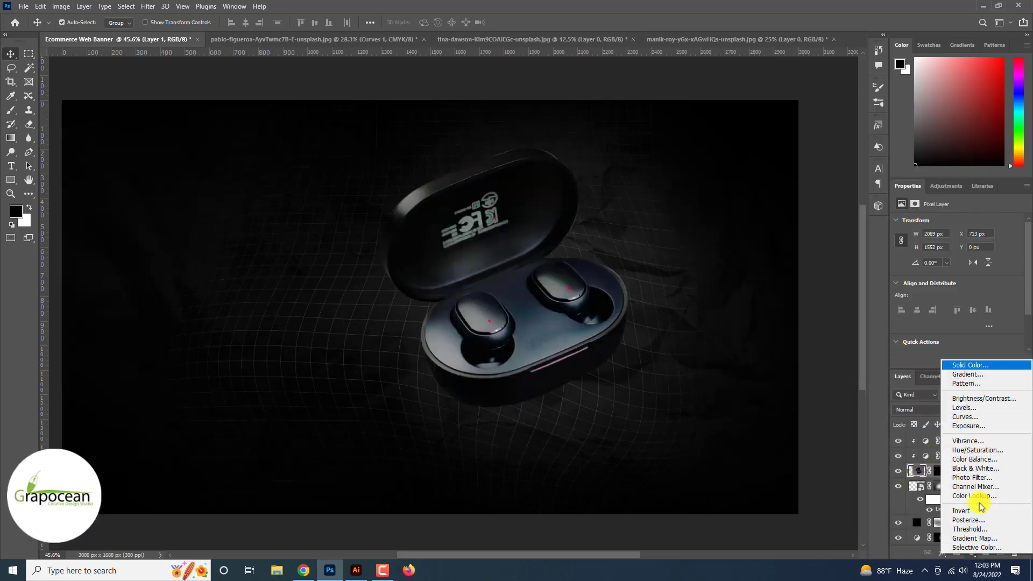
click(995, 366)
click(1000, 231)
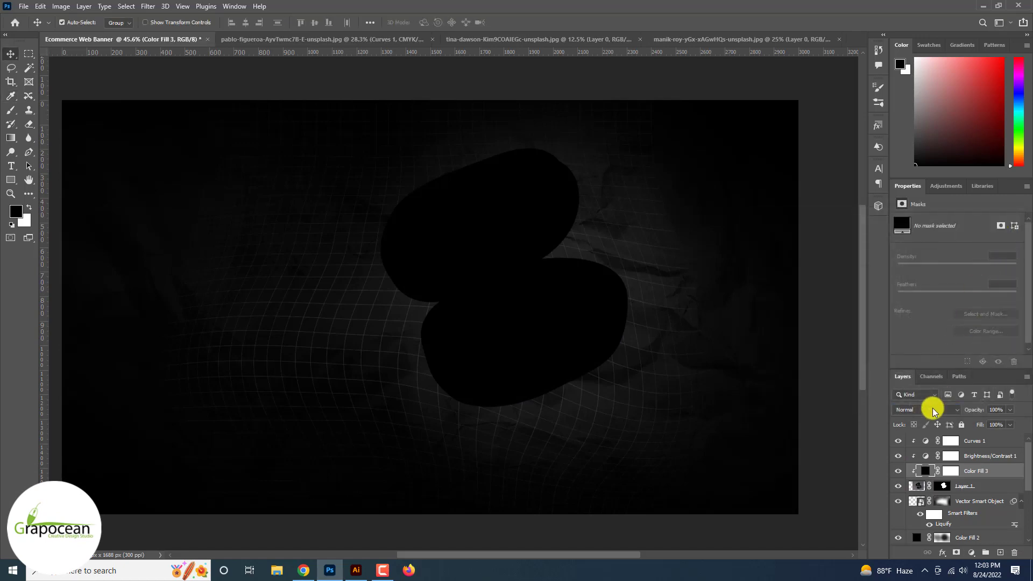
Step: Split the black fill's Blend If highlight sliders, with This Layer at 205 / 255, and lower its opacity to 13%
right_click(989, 473)
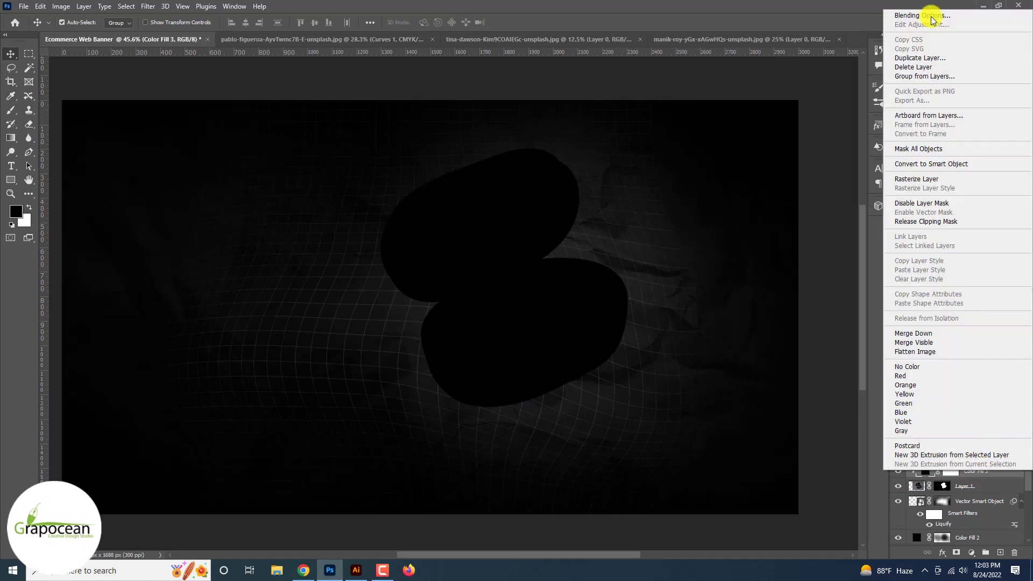
click(927, 15)
key(alt)
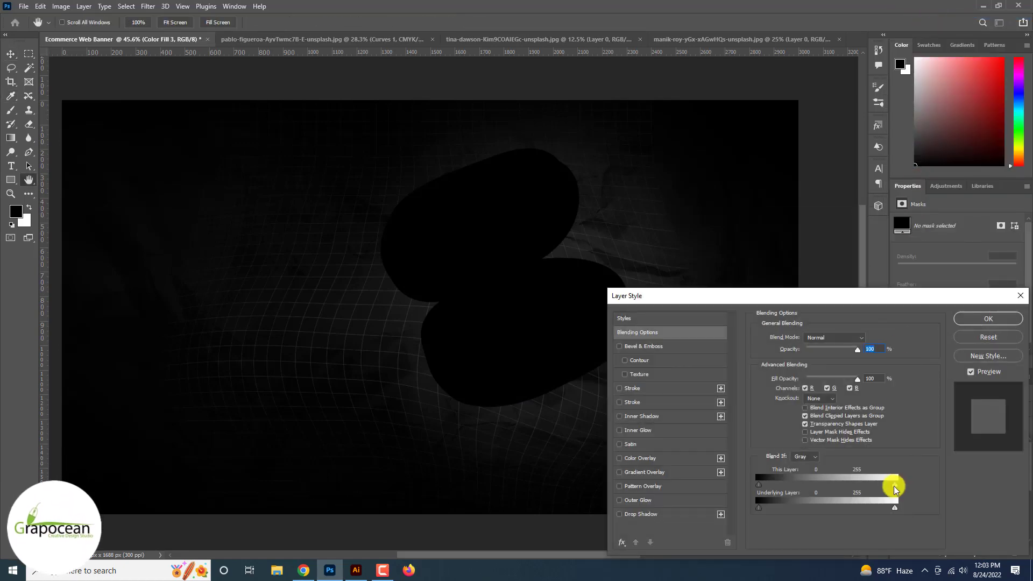
drag(895, 511, 761, 499)
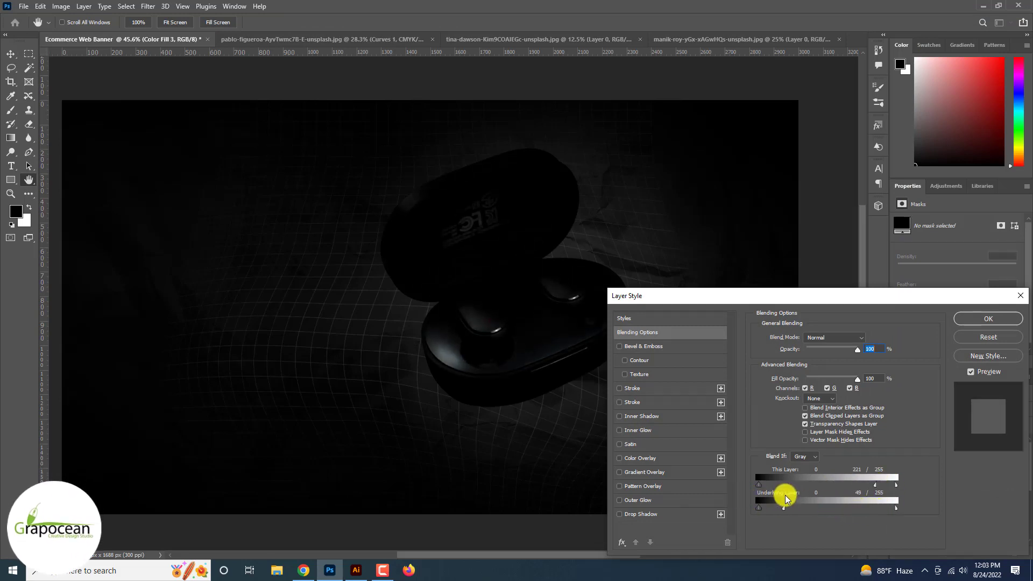
drag(875, 484, 867, 484)
drag(760, 484, 765, 511)
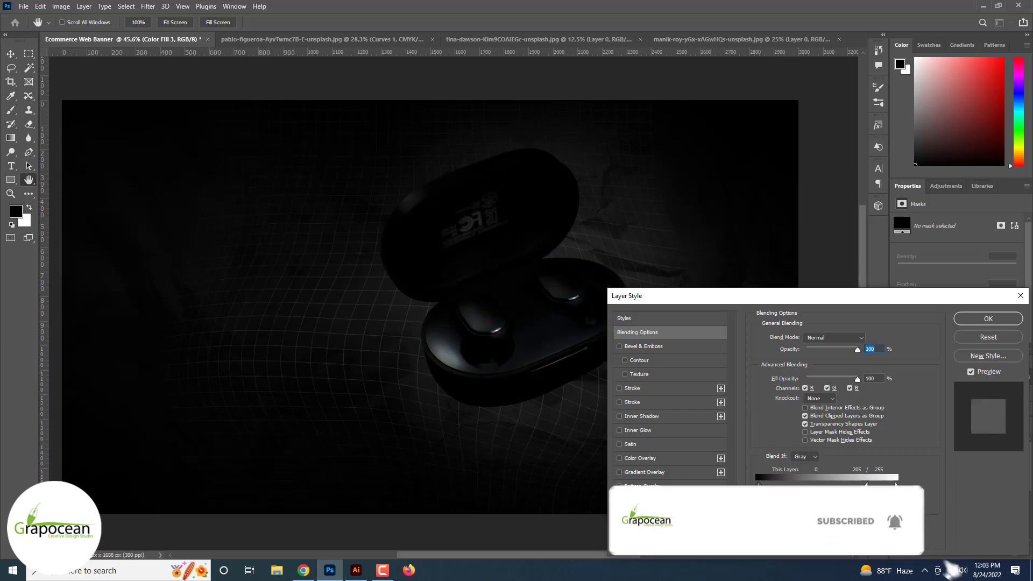
click(988, 318)
drag(1010, 409, 984, 422)
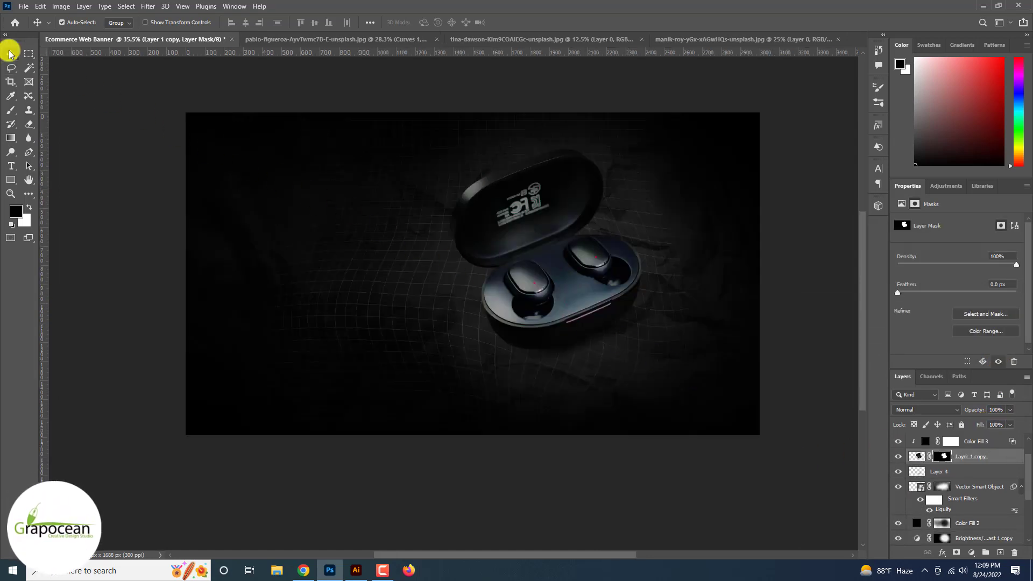
Step: Examine the banner at different zoom levels and compare the background with Layer 2 hidden and shown
scroll(585, 317, down, 9)
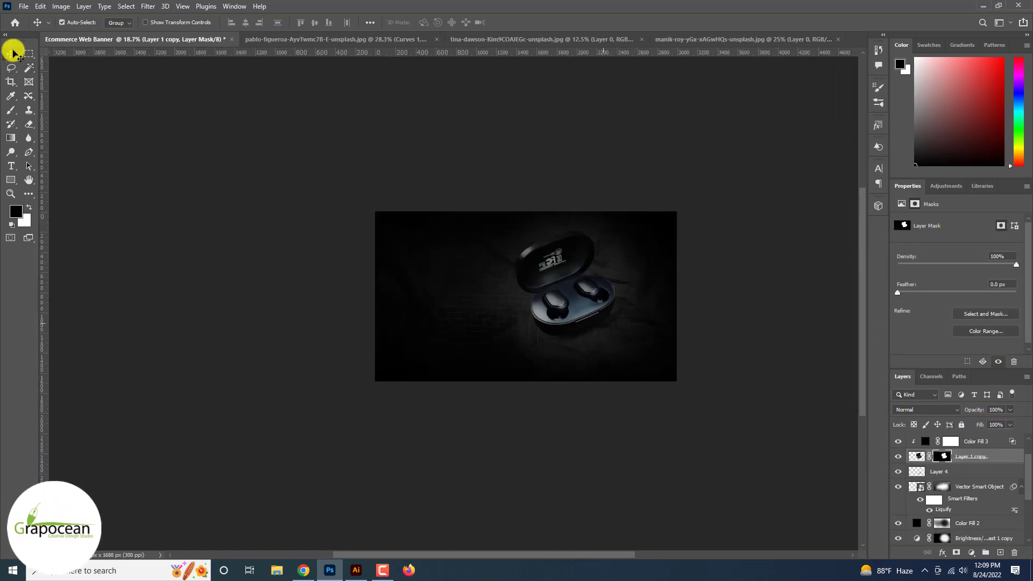
scroll(586, 318, up, 10)
click(569, 307)
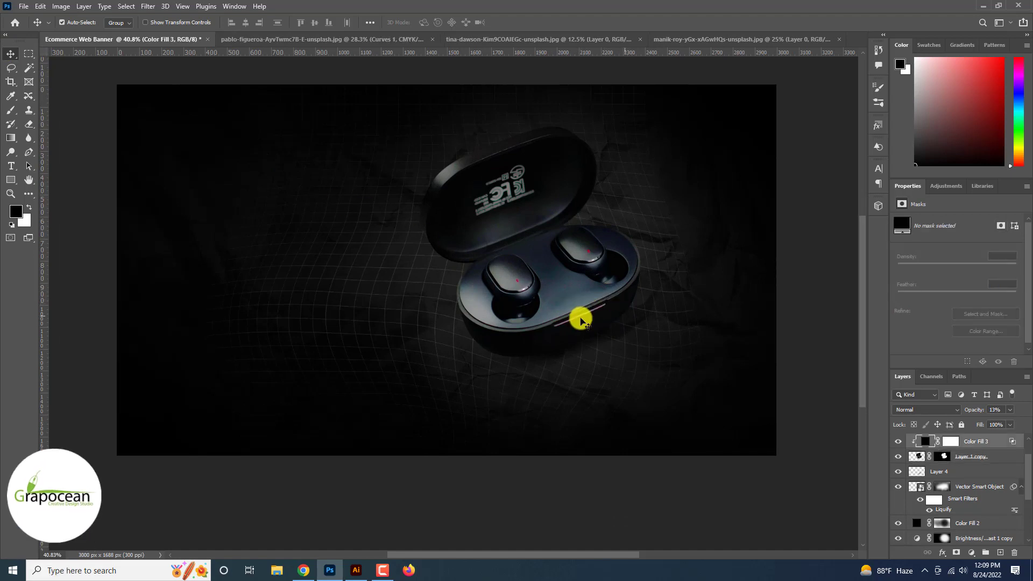
scroll(581, 317, down, 3)
click(566, 470)
scroll(566, 470, up, 3)
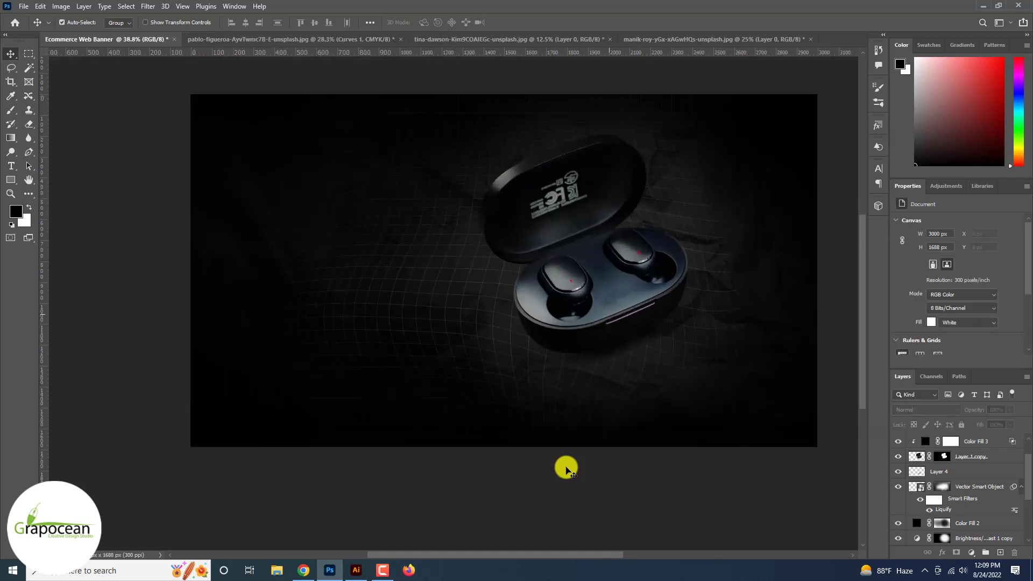
click(726, 383)
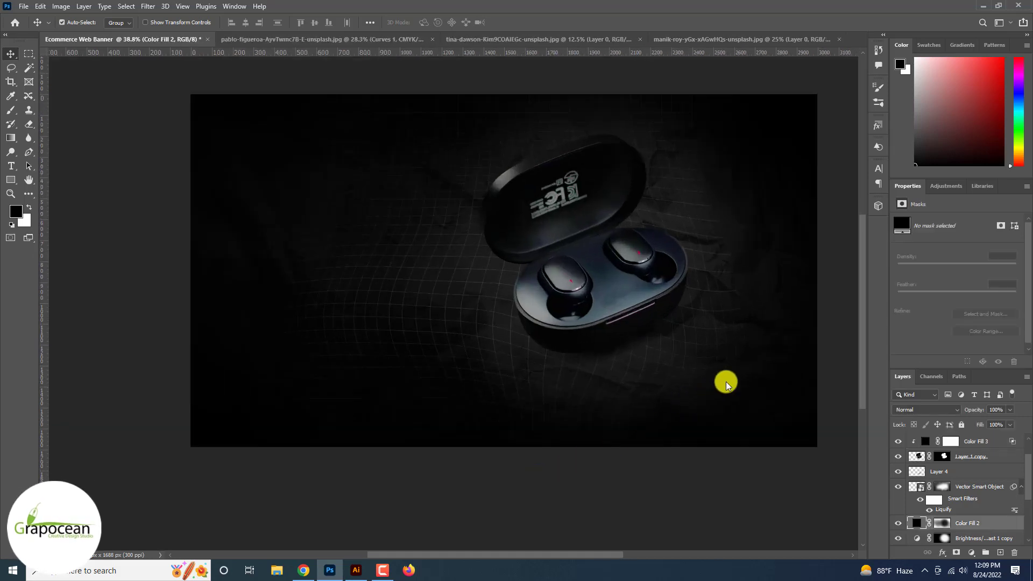
click(898, 508)
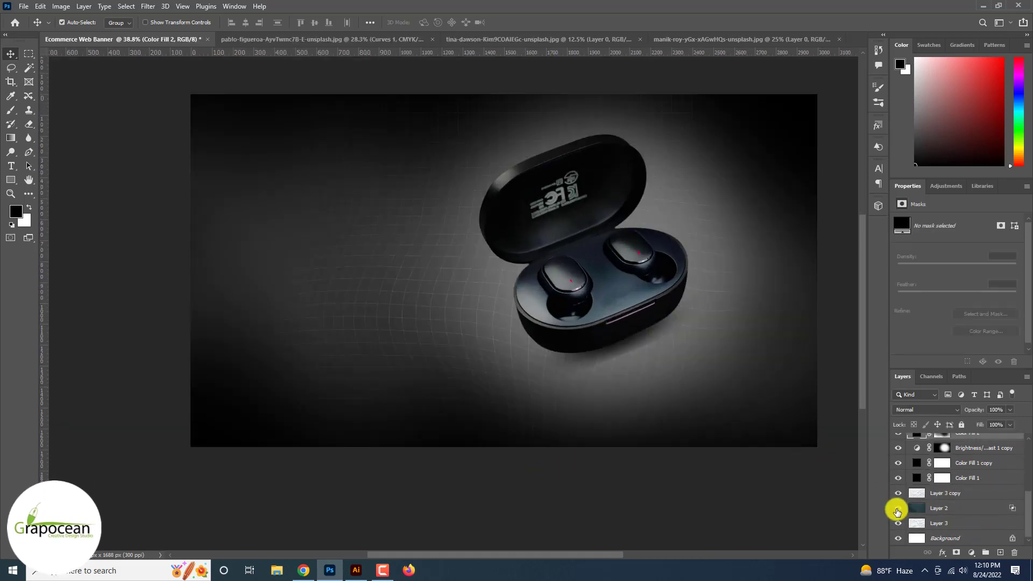
click(898, 508)
Step: Change the colour of the Color Fill 1 layer to dark slate blue #384853
double_click(920, 480)
click(742, 270)
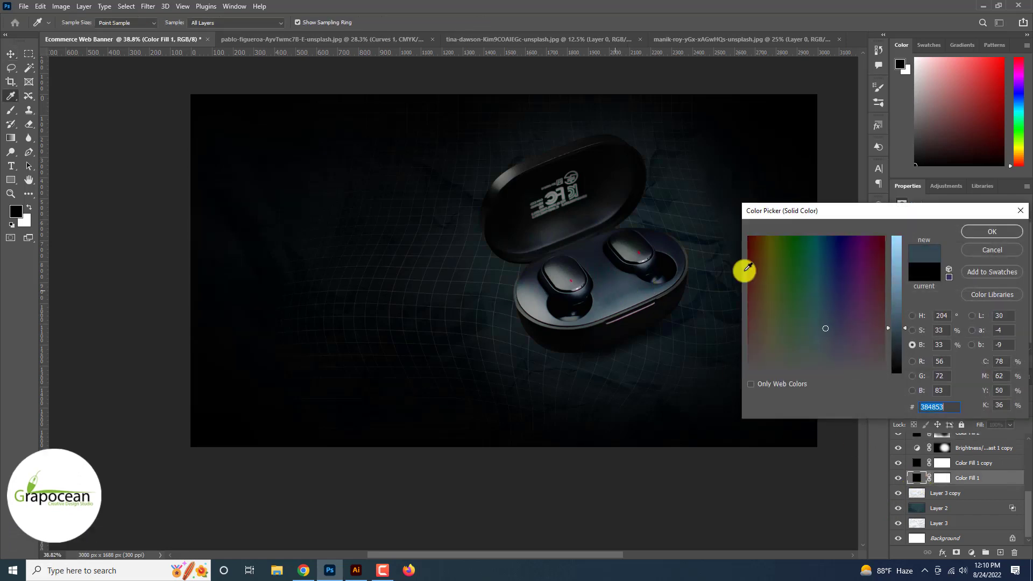
click(986, 233)
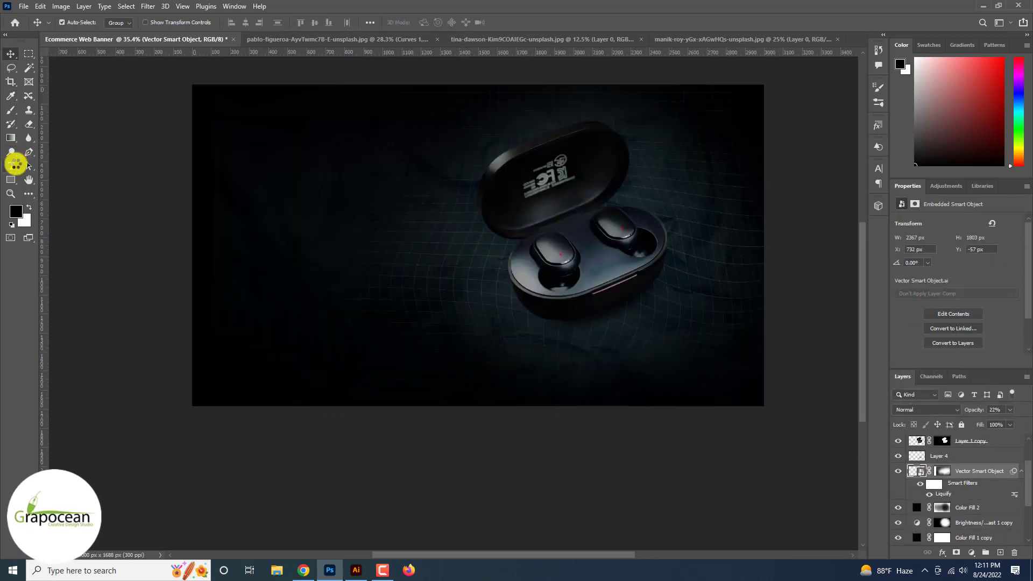
Step: Add the horizontal text "AirPods" in the empty area beside the earbuds case
click(15, 165)
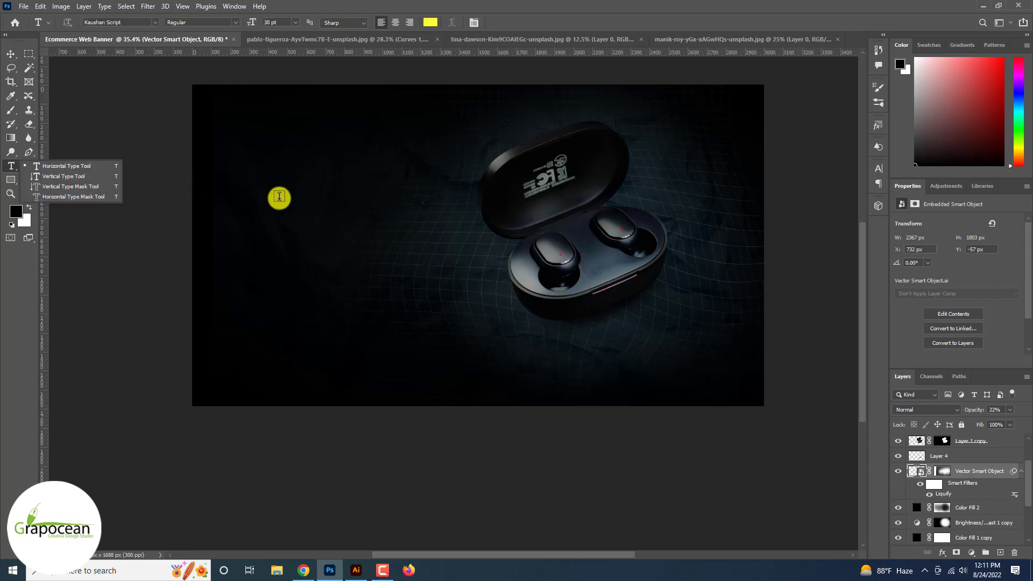
click(326, 206)
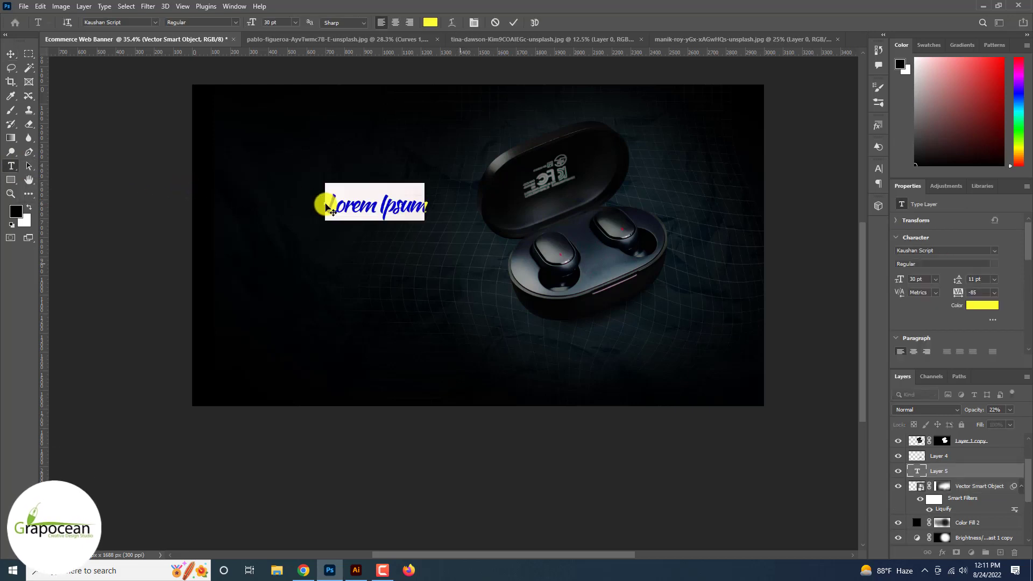
key(BackSpace)
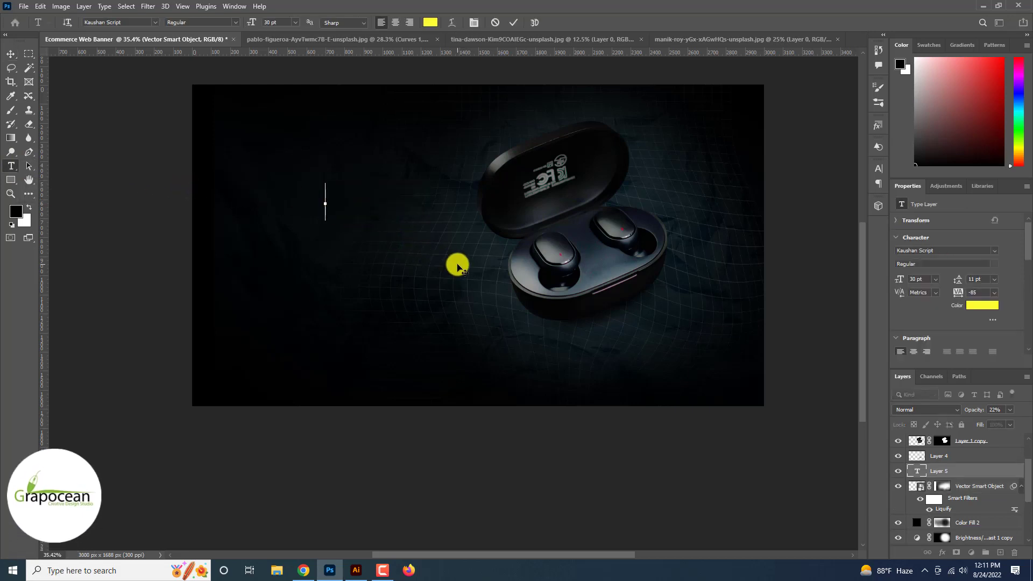
text(AirPods)
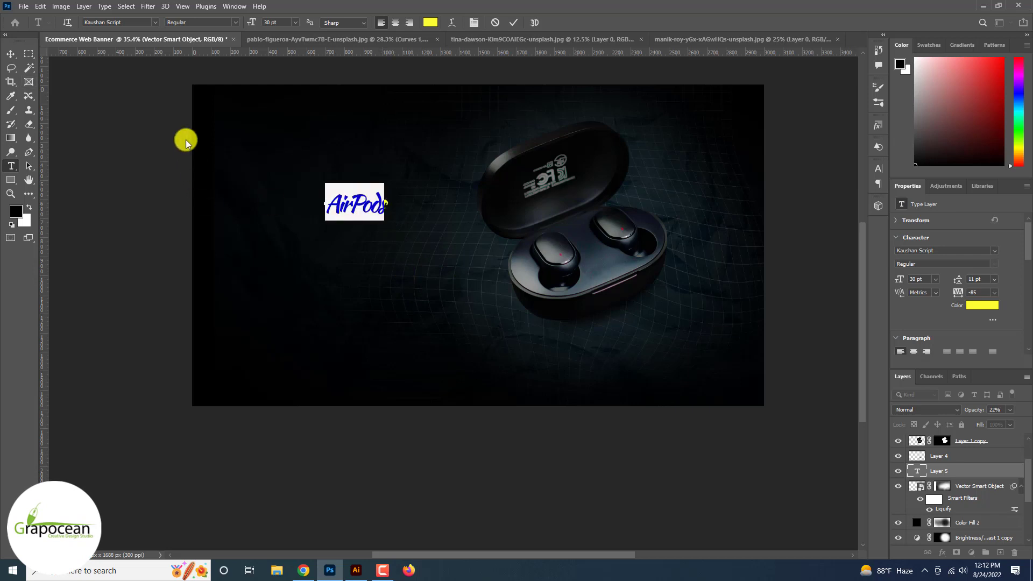
Step: Preview several fonts on the "AirPods" text and set it to Paytone One
click(150, 22)
key(Up)
key(Up)
key(Up)
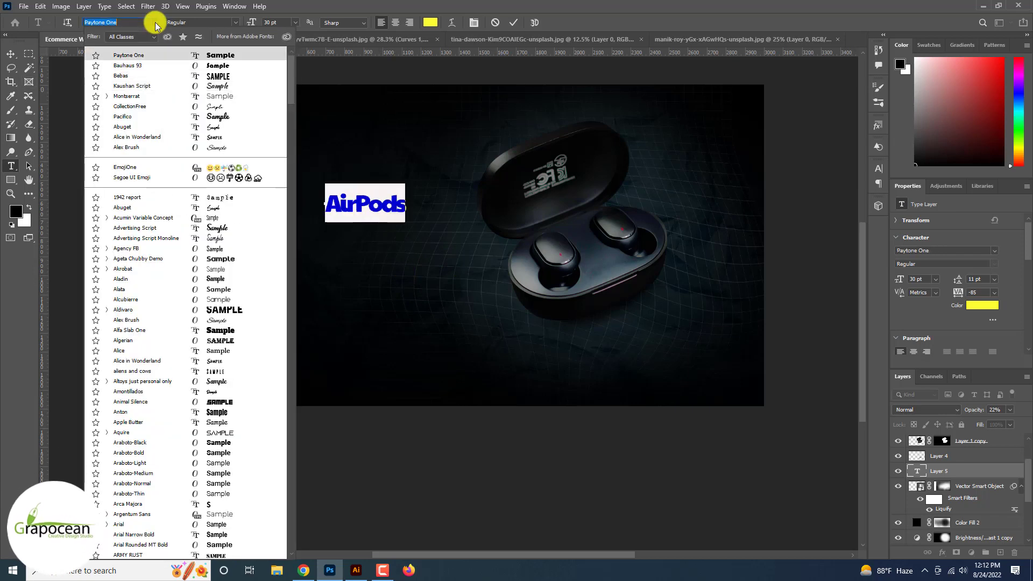
key(Down)
key(Down)
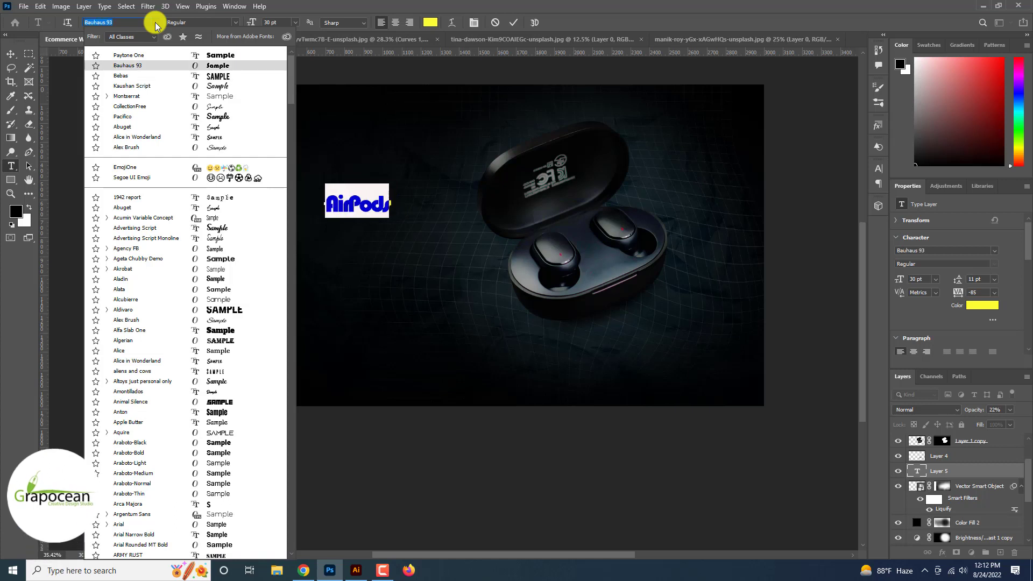
key(Down)
key(Down)
key(Down)
key(Down)
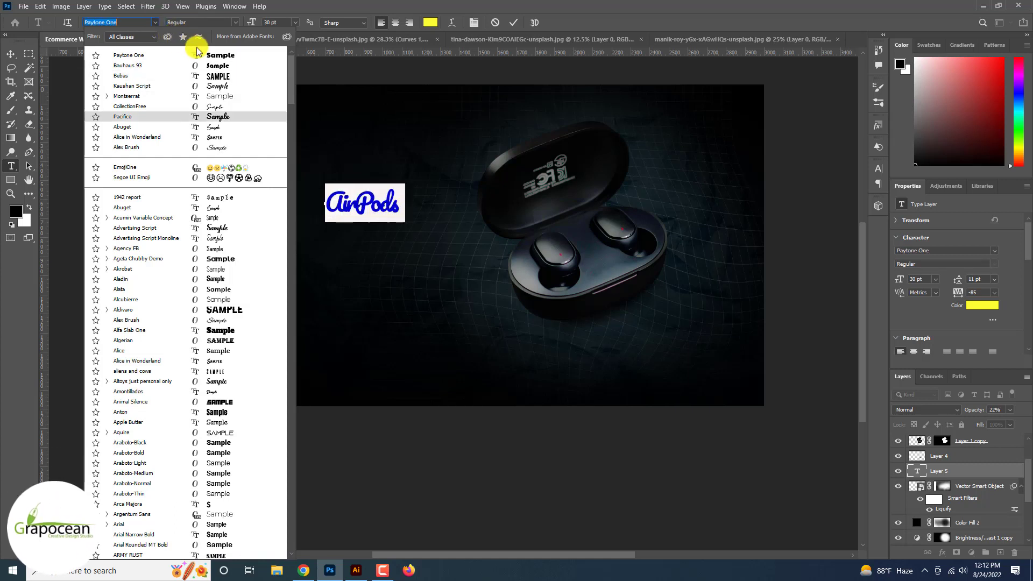
click(197, 53)
Step: Set the "AirPods" text to all caps with -45 tracking and recolour it light tan
click(880, 167)
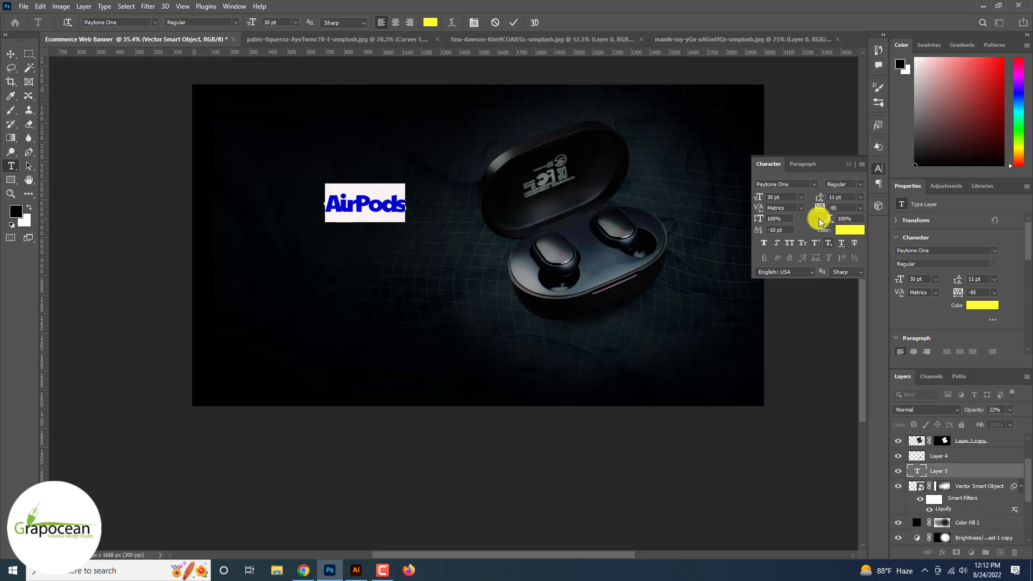
click(431, 23)
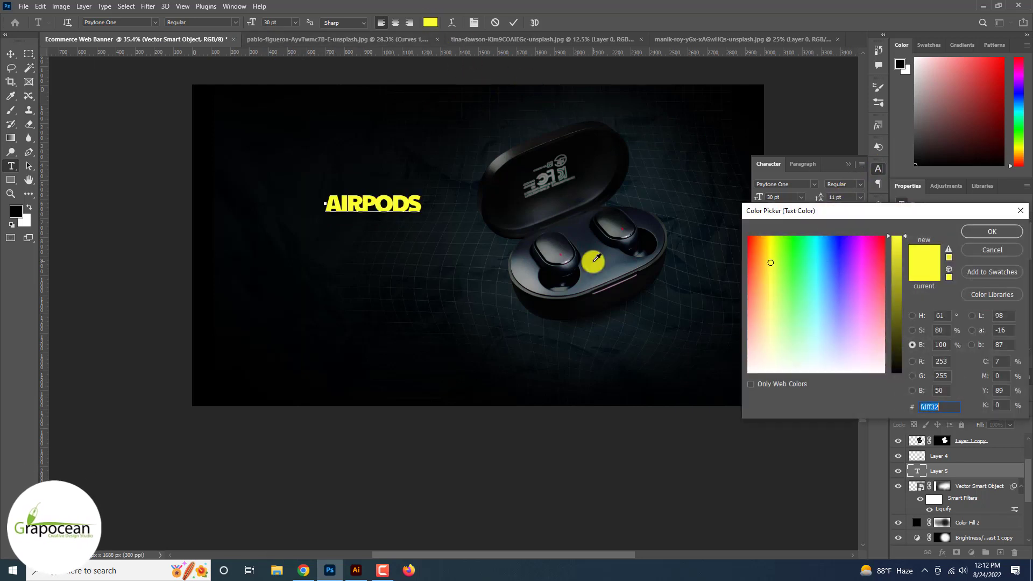
click(634, 265)
click(897, 290)
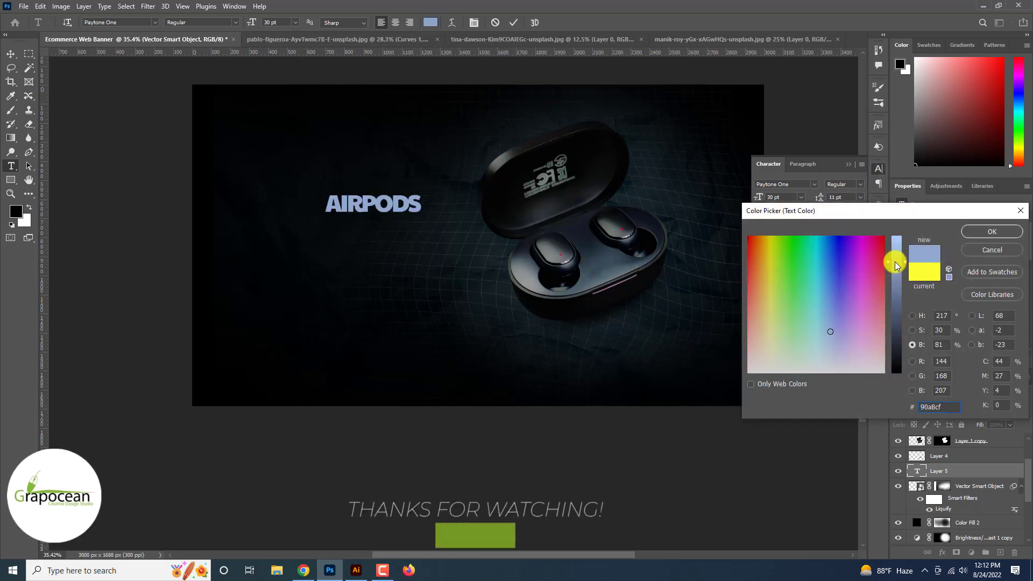
drag(900, 295, 899, 307)
click(602, 264)
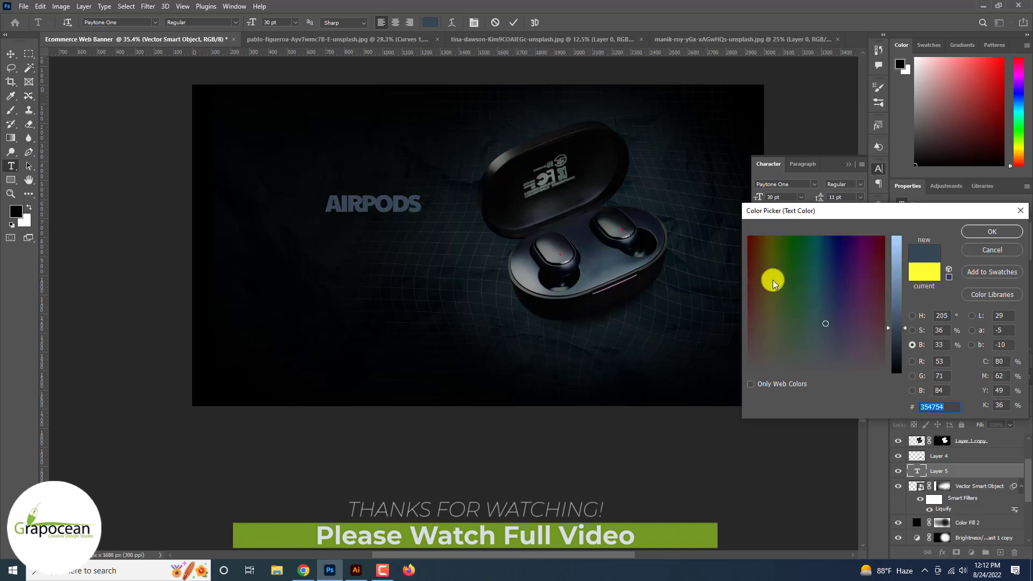
drag(898, 280, 898, 258)
drag(830, 318, 759, 319)
click(1007, 231)
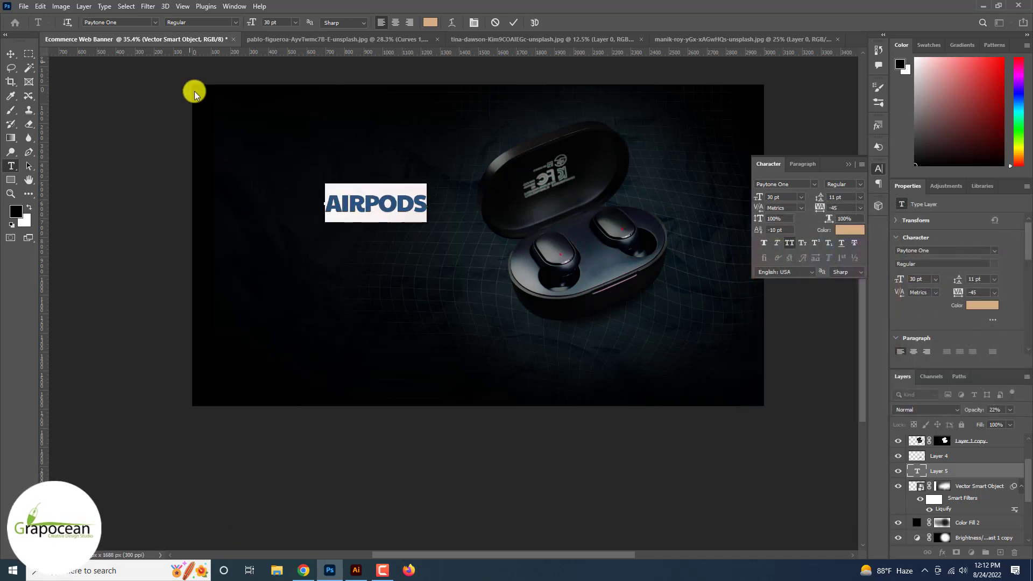
Step: Change the headline font to Bebas and add the words "BRAND NEW" in front of AIRPODS
click(155, 23)
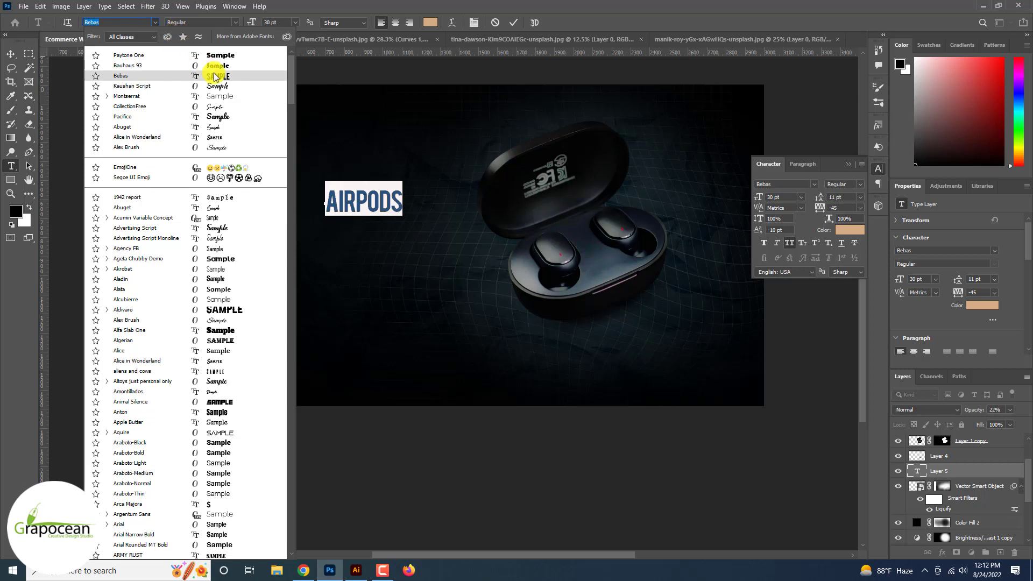
click(215, 77)
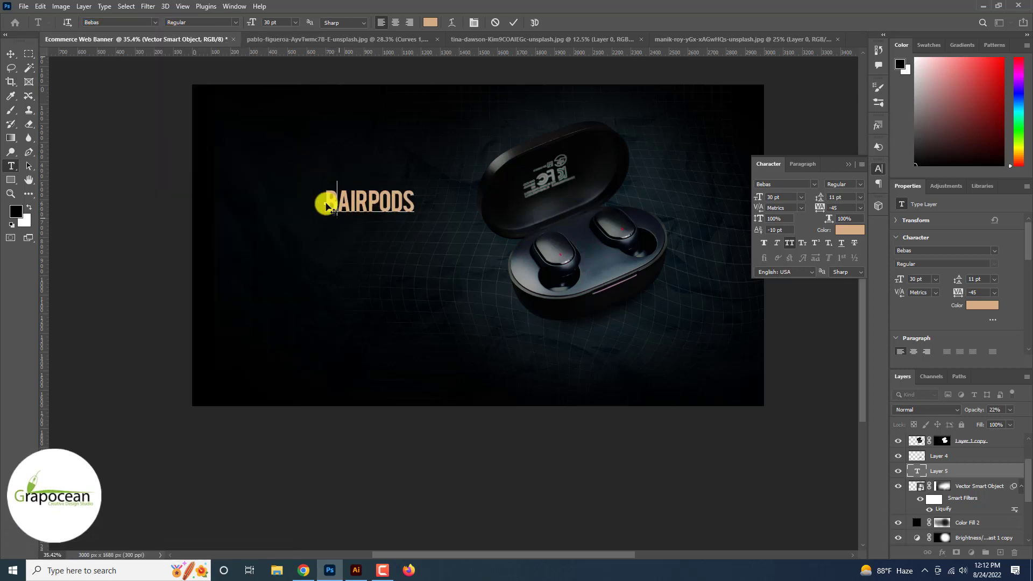
text(BRANDNEW)
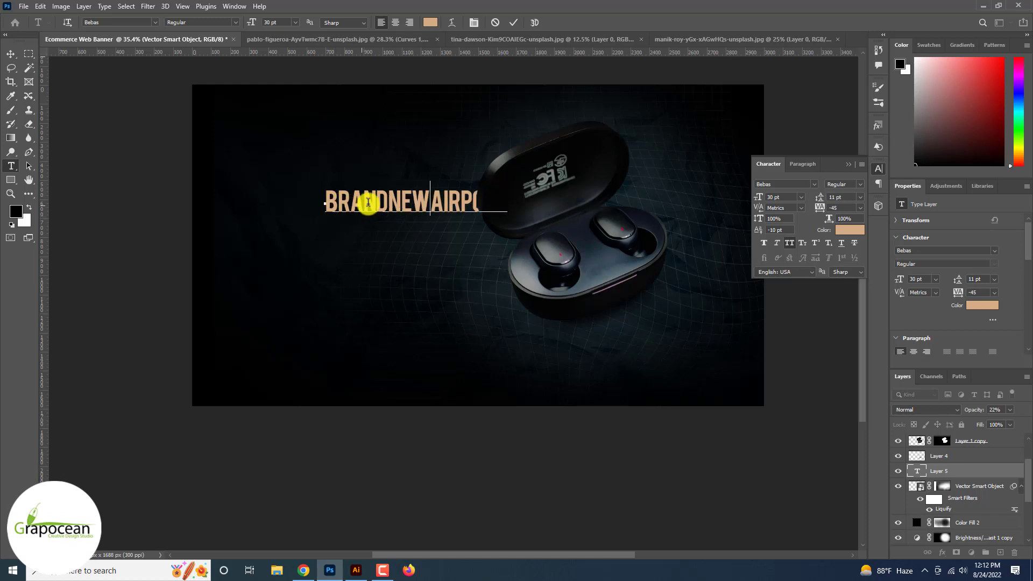
click(390, 202)
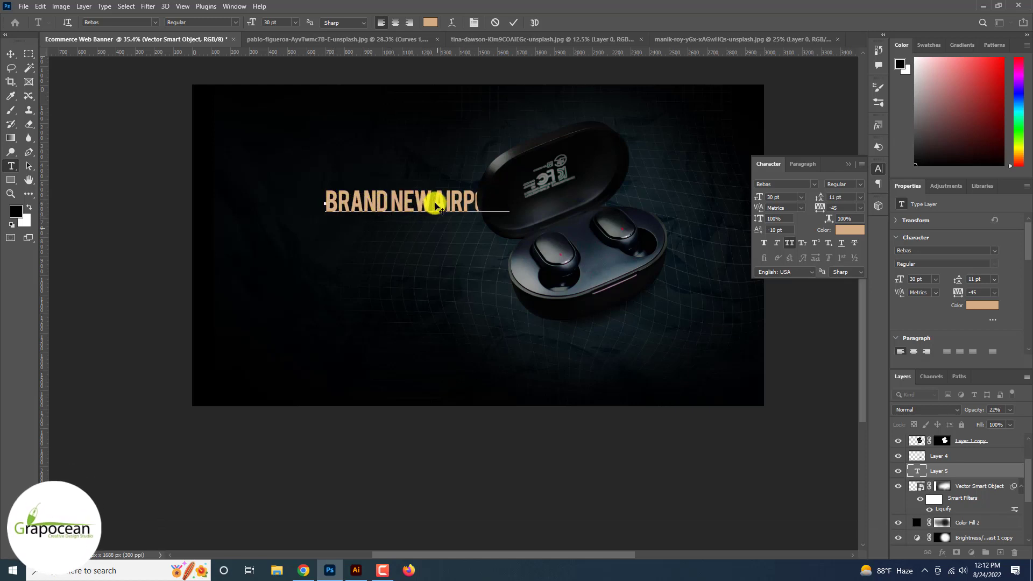
Step: Put AIRPODS on its own second line and set that line to 41 pt with 40 pt leading
drag(403, 218, 303, 203)
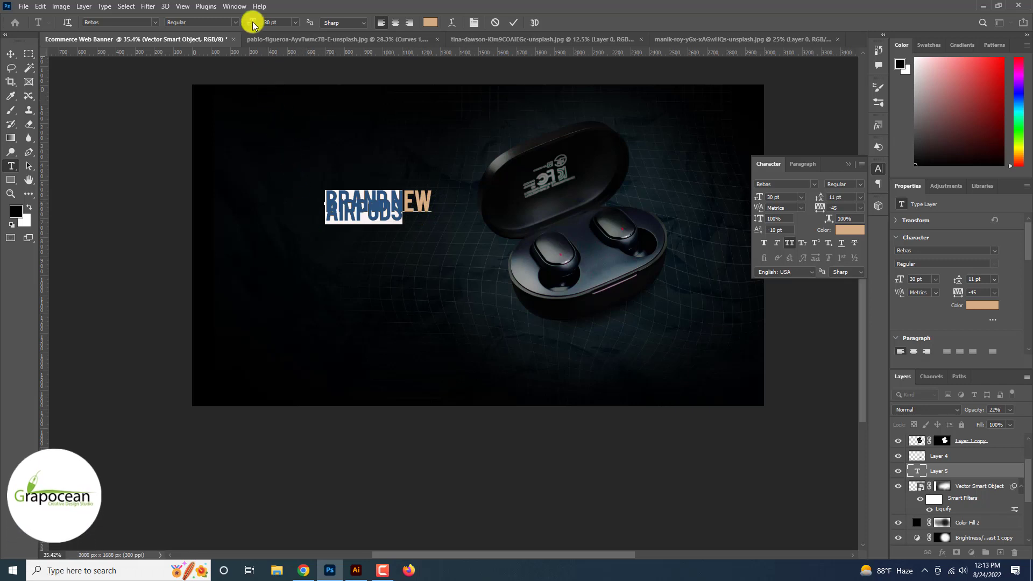
drag(253, 23, 258, 23)
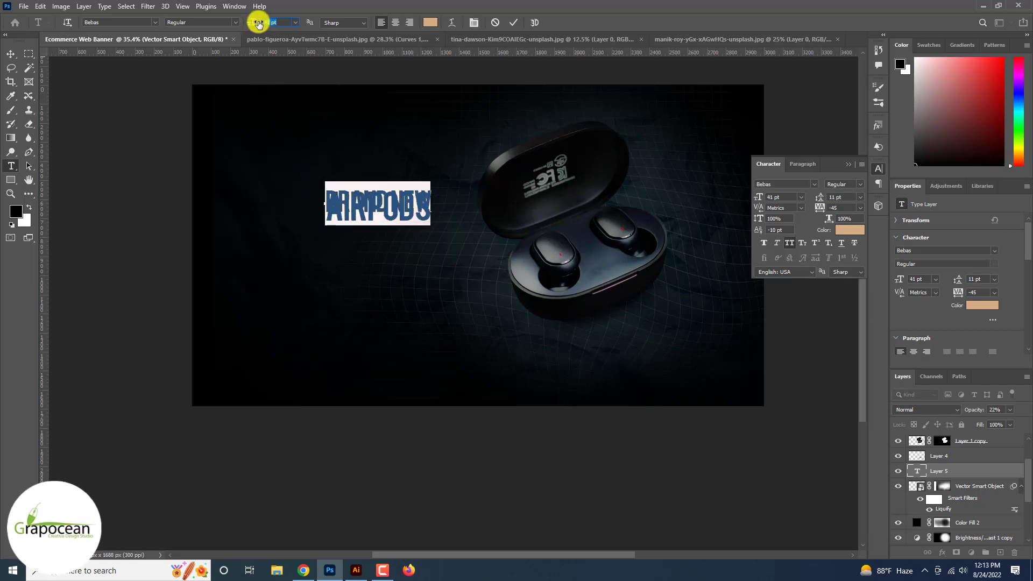
drag(819, 197, 835, 199)
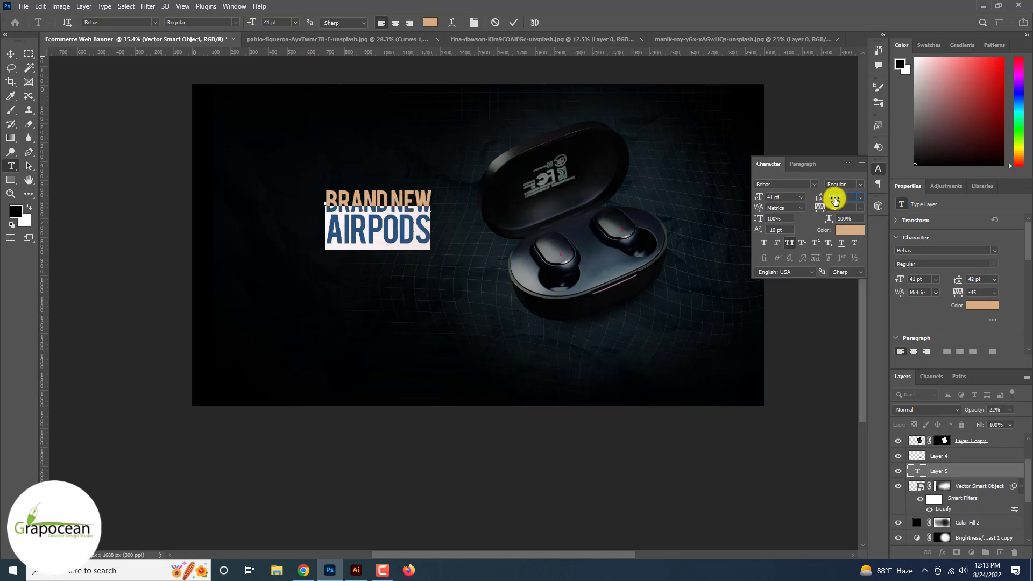
click(426, 216)
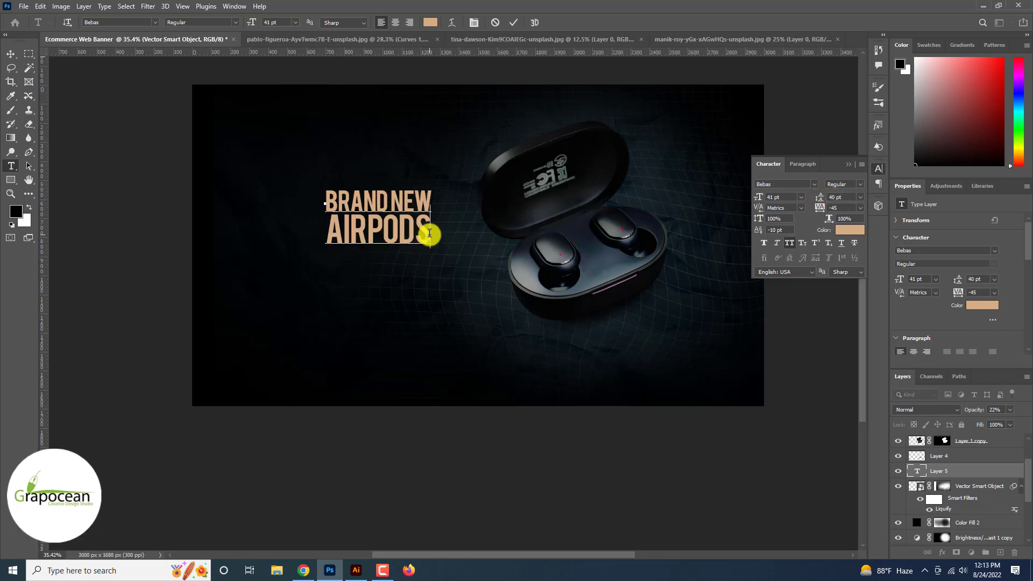
Step: Set the kerning at the start of the AIRPODS line to -40 and enlarge the two-line headline slightly
scroll(427, 230, up, 4)
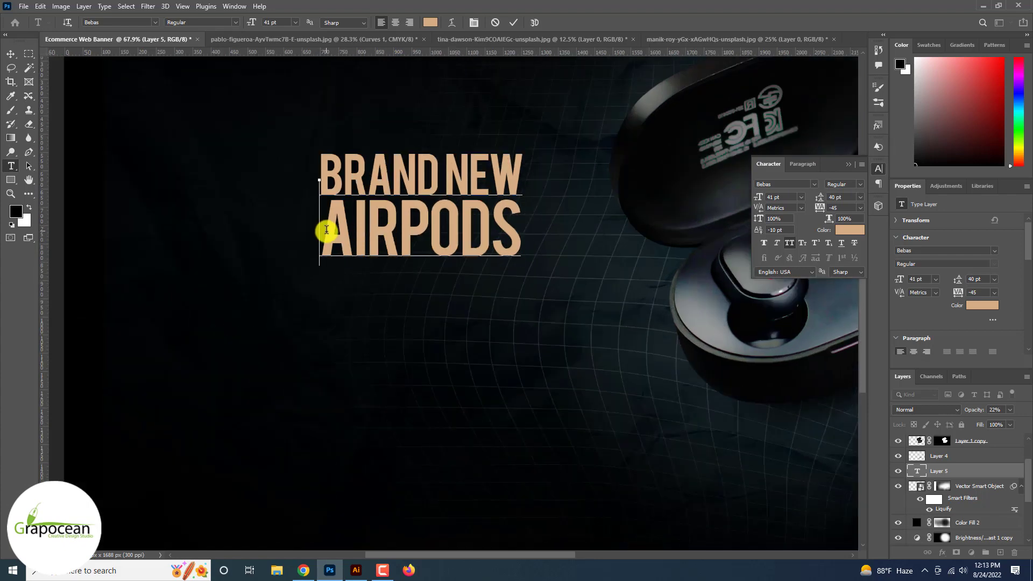
key(alt+Left)
key(alt+Left)
key(alt+Left)
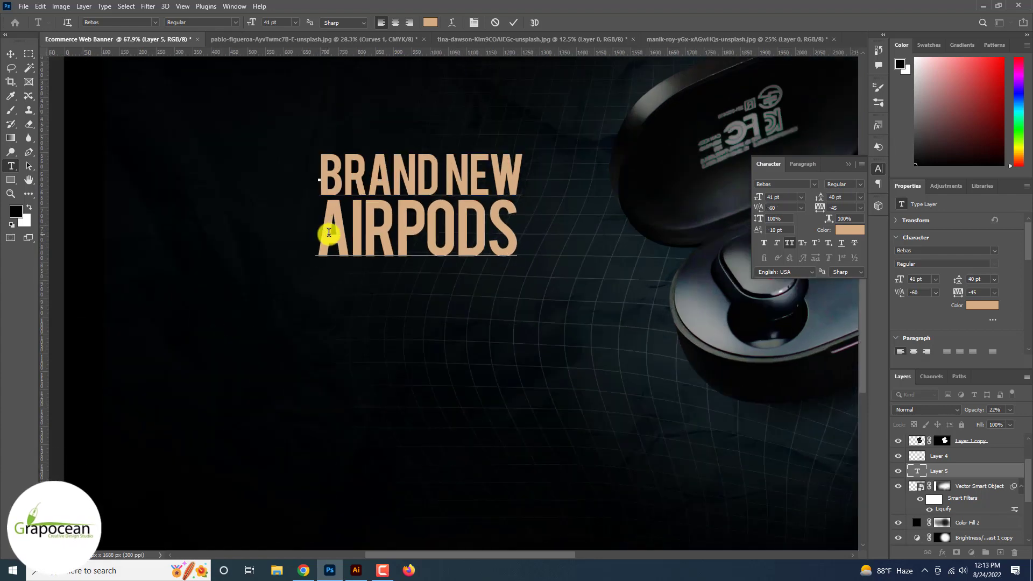
key(alt+Right)
scroll(329, 237, up, 1)
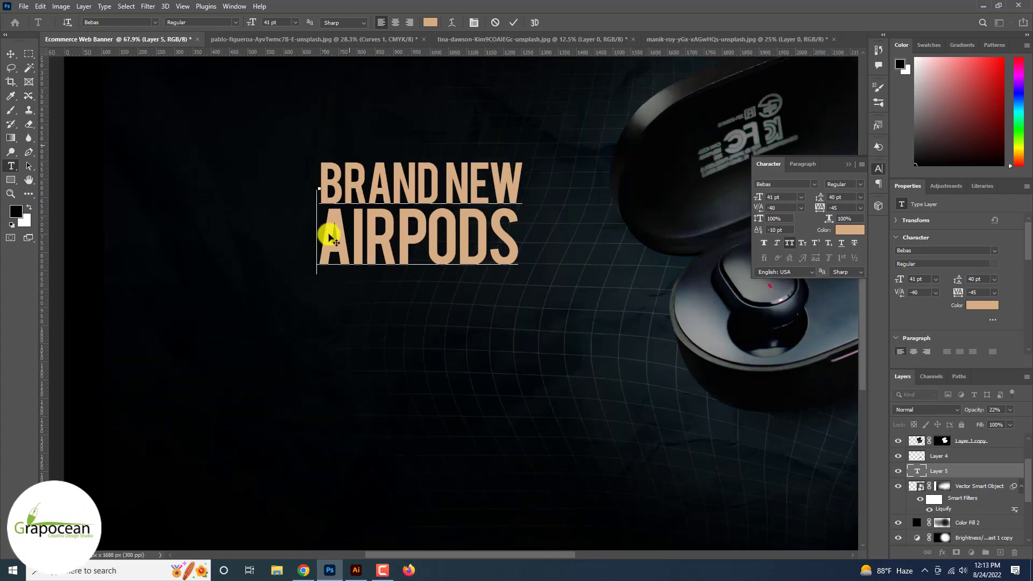
scroll(330, 237, down, 5)
key(ctrl+0)
Step: Preview several fonts on the AIRPODS line and set it to Open Sans Extrabold
click(11, 166)
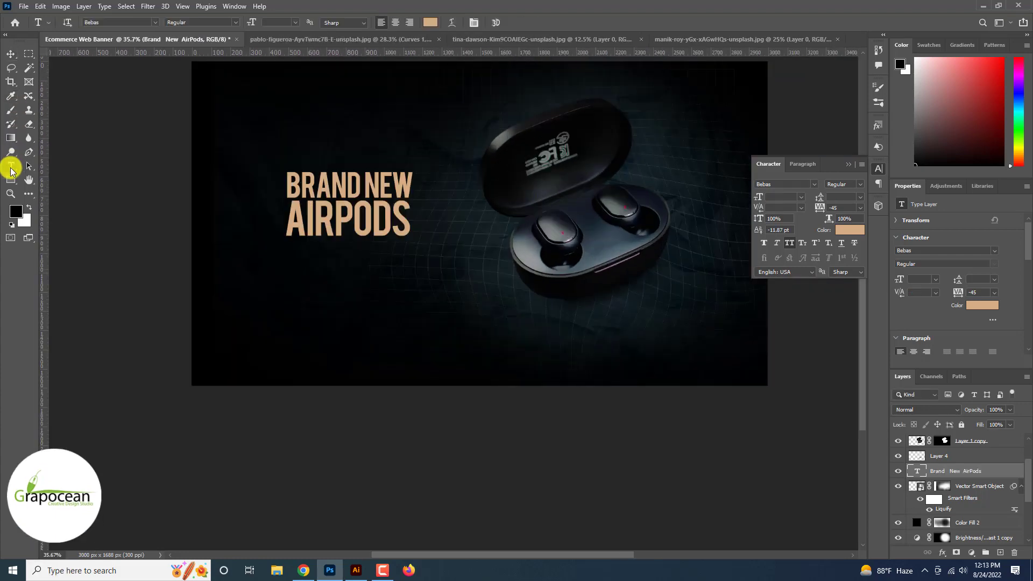
drag(262, 219, 454, 221)
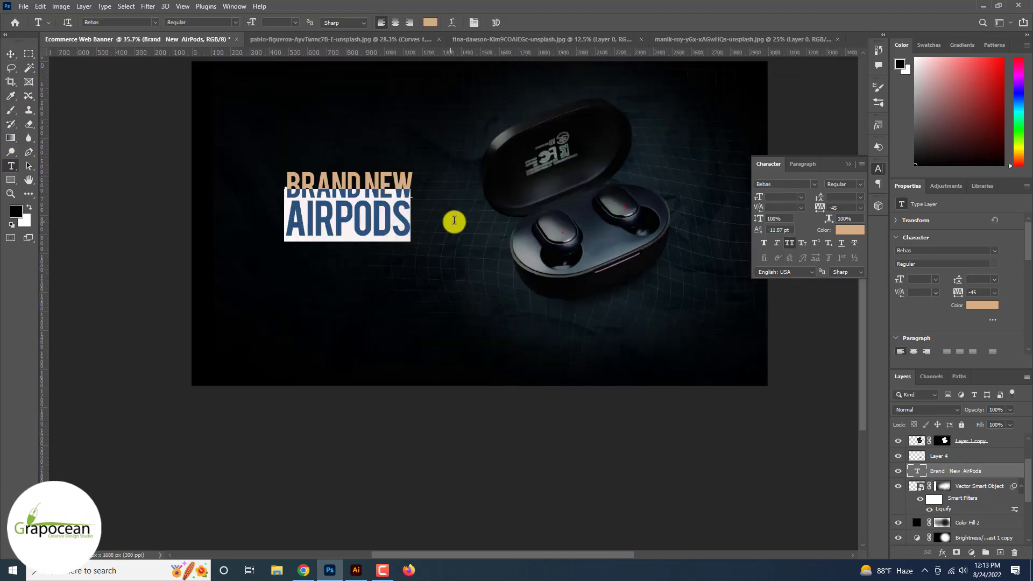
click(155, 22)
key(Down)
key(Down)
key(Down)
key(Down)
key(Down)
key(Down)
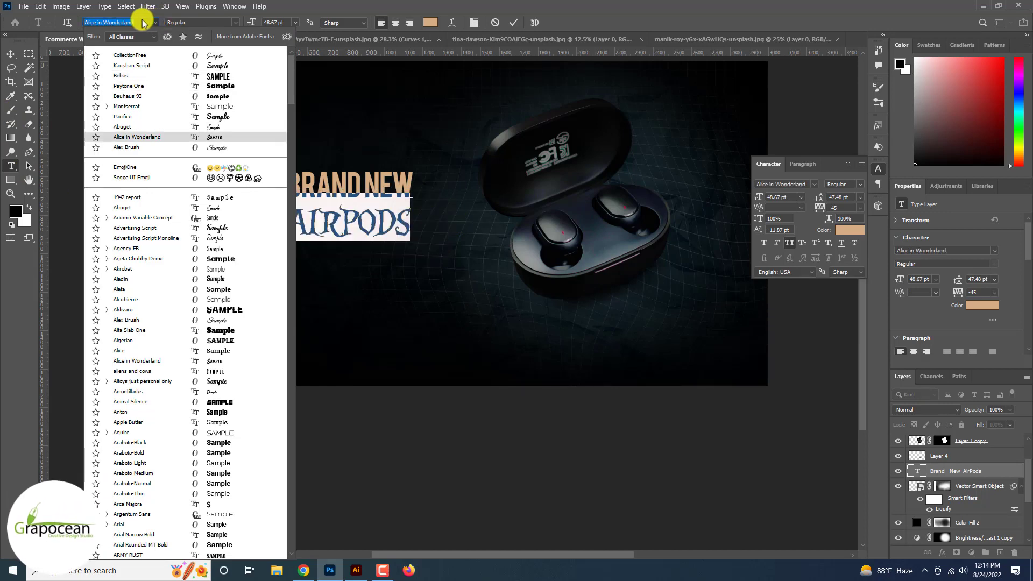
key(Up)
key(Up)
key(Up)
key(Up)
key(Up)
key(Up)
text(Open Sans)
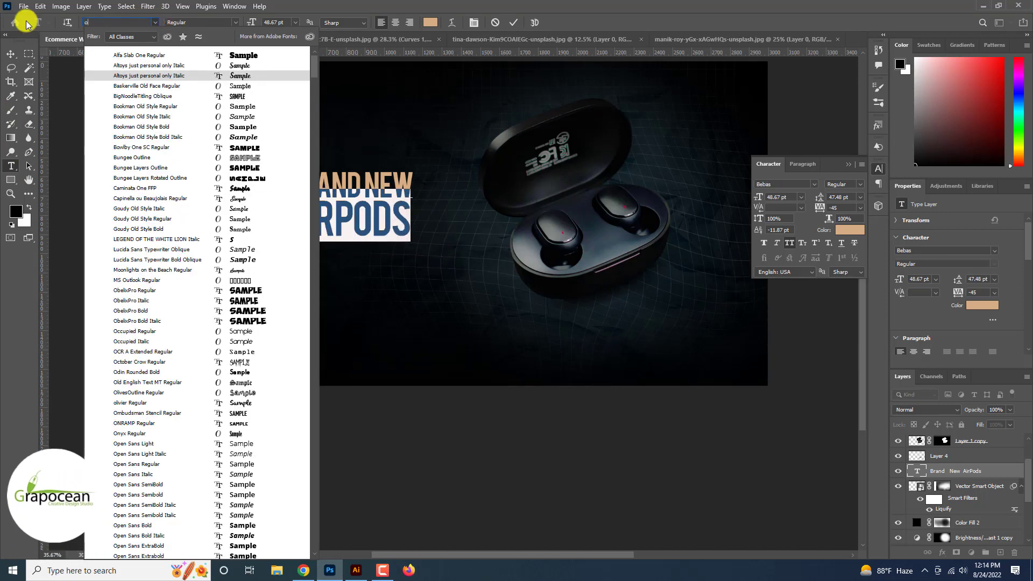
key(Down)
key(Down)
key(Down)
key(Down)
key(Down)
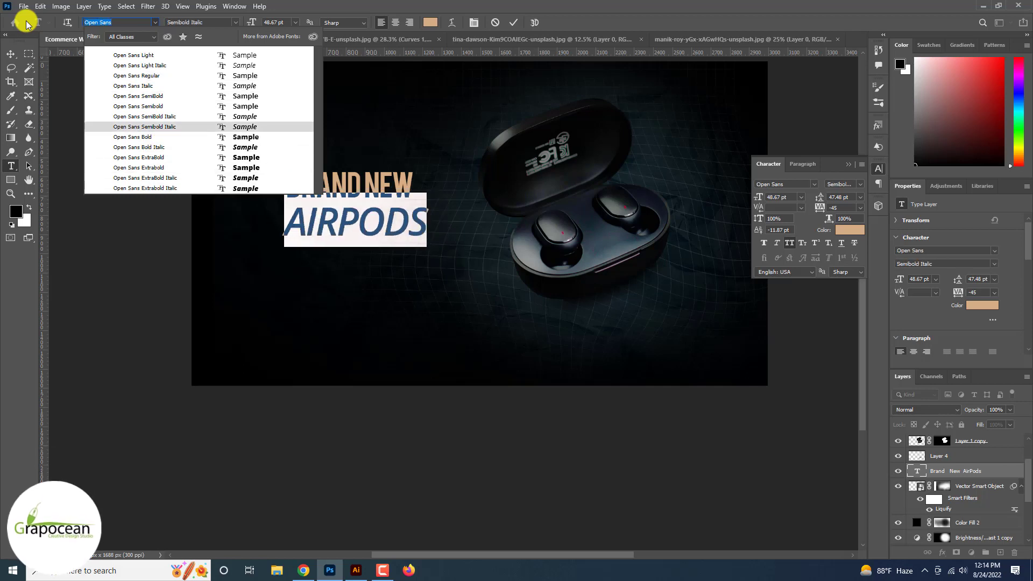
click(239, 168)
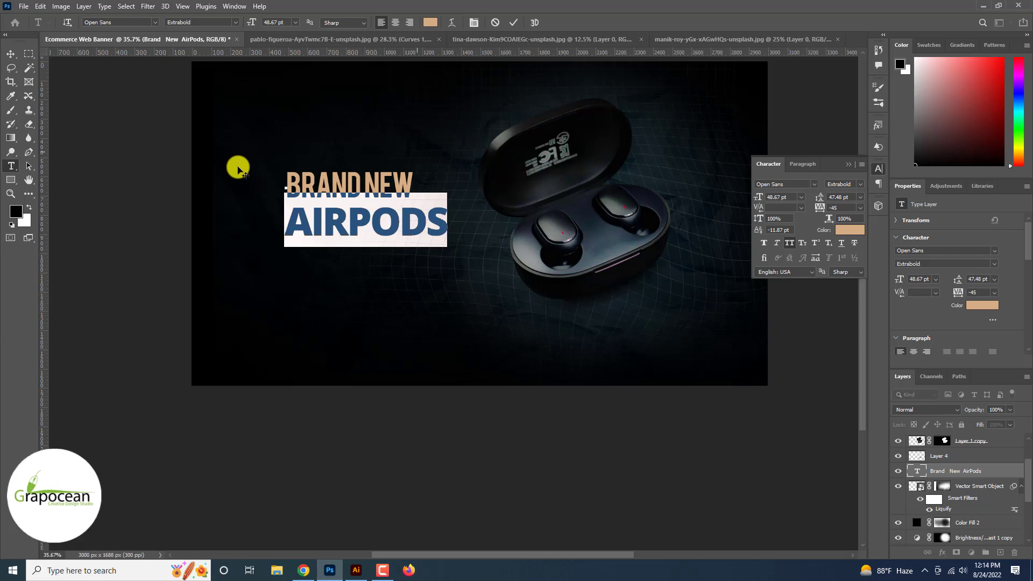
Step: Set the AIRPODS line's text colour to bright cyan #6de8ff
click(430, 22)
click(676, 253)
drag(896, 359, 895, 224)
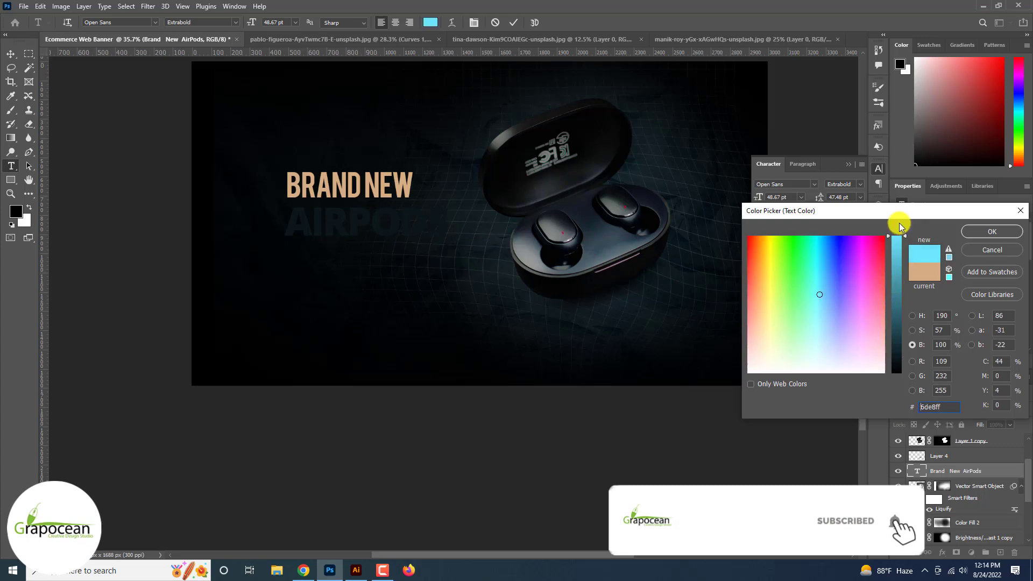
click(993, 233)
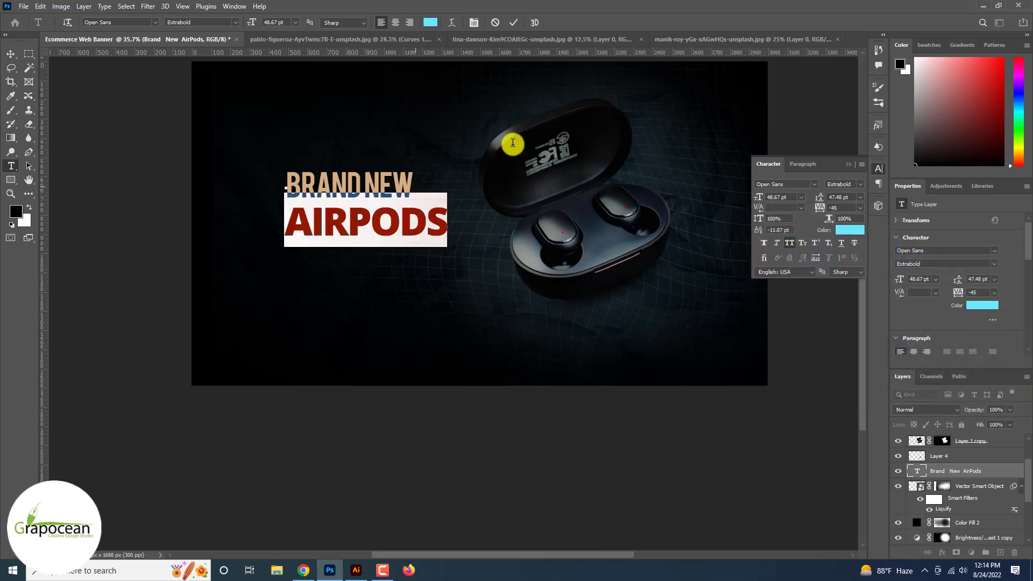
click(11, 54)
key(ctrl+minus)
key(ctrl+minus)
key(ctrl+minus)
key(ctrl+plus)
key(ctrl+plus)
key(ctrl+plus)
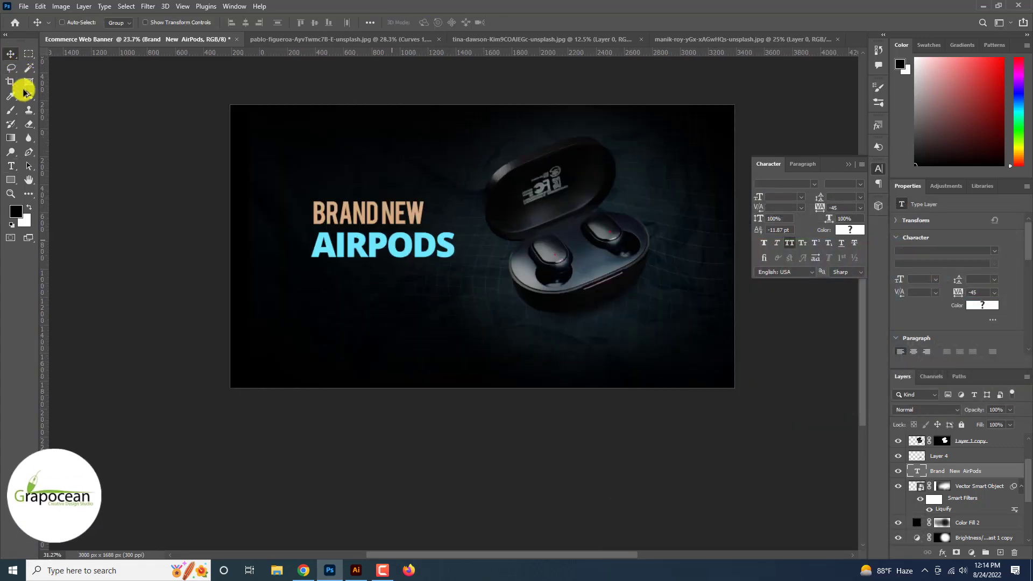
Step: Recolour the BRAND NEW line purple #6c25d6 and move the whole headline slightly lower
click(14, 170)
drag(438, 196, 188, 177)
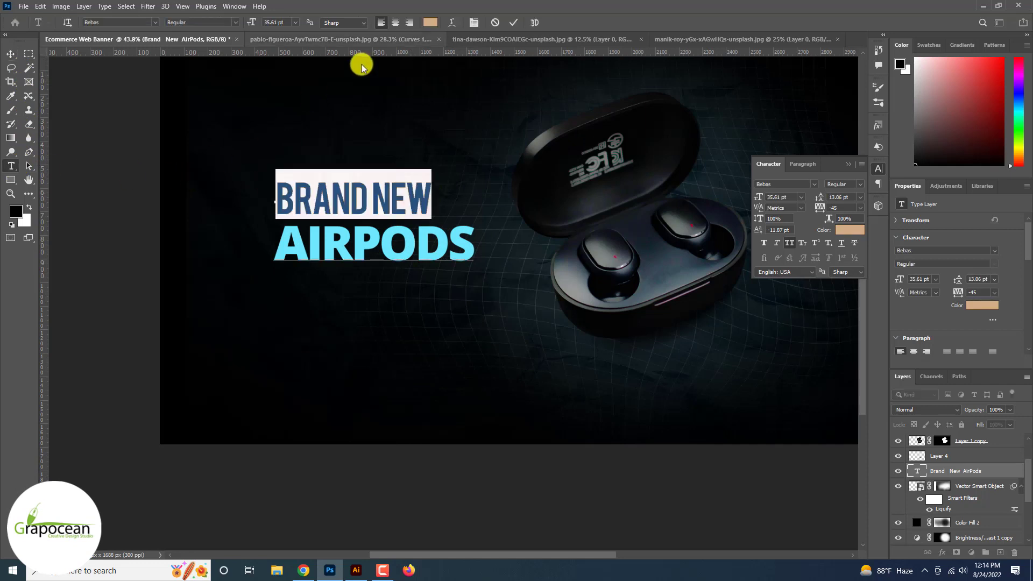
click(430, 22)
click(777, 253)
mouse_move(777, 254)
mouse_down()
mouse_move(777, 283)
mouse_move(816, 267)
mouse_move(747, 277)
mouse_move(848, 260)
mouse_up()
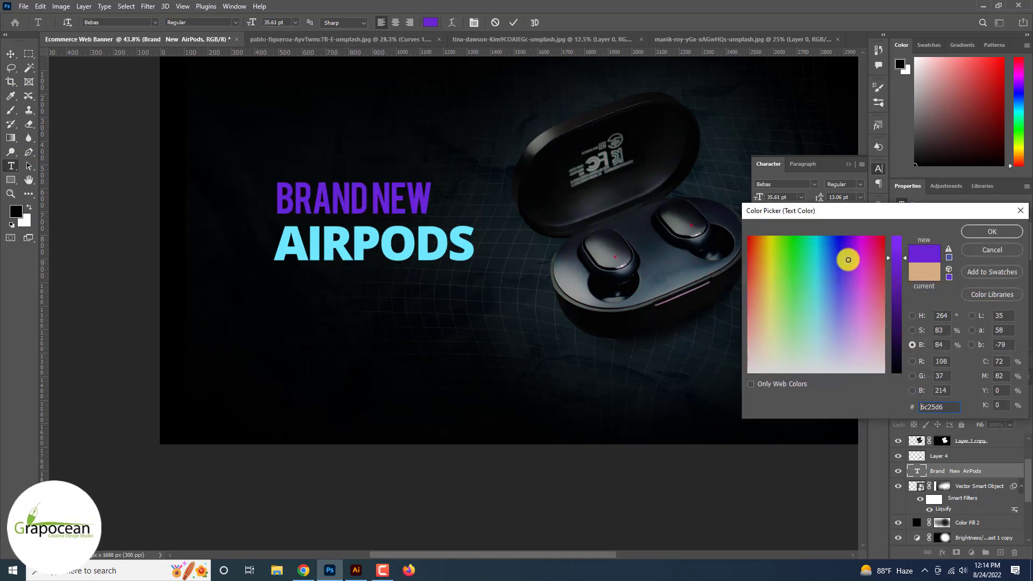
click(990, 231)
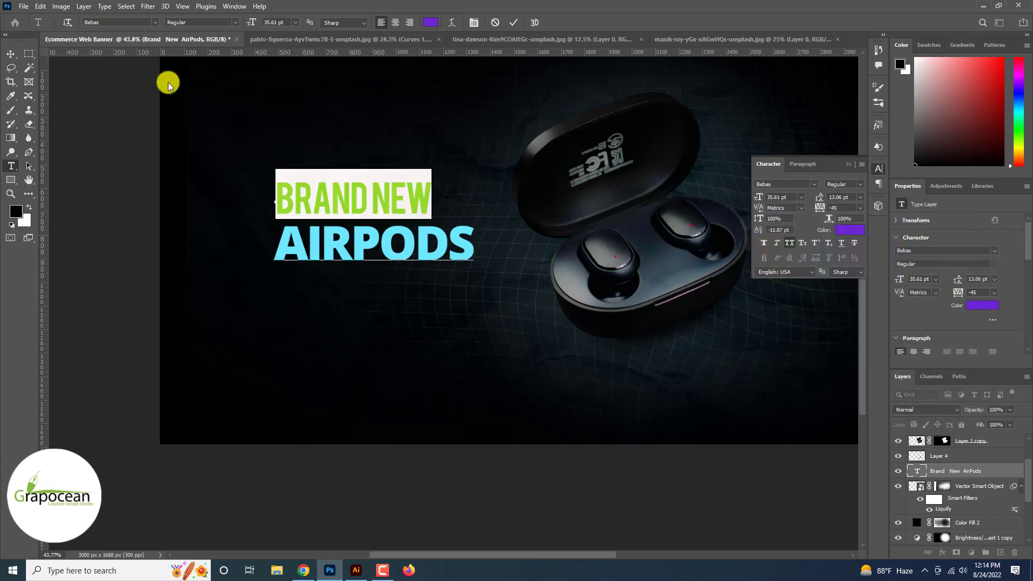
click(11, 54)
scroll(450, 308, down, 1)
scroll(473, 323, down, 2)
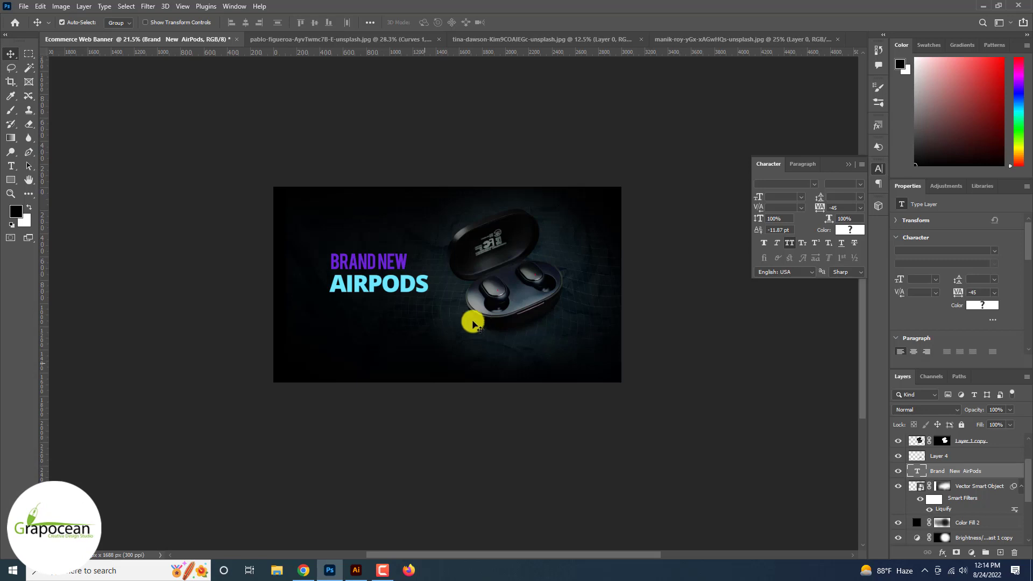
drag(400, 291, 400, 290)
Step: Draw a white circle about 1410 px across behind the earbuds case and shift it slightly down and to the right
click(14, 181)
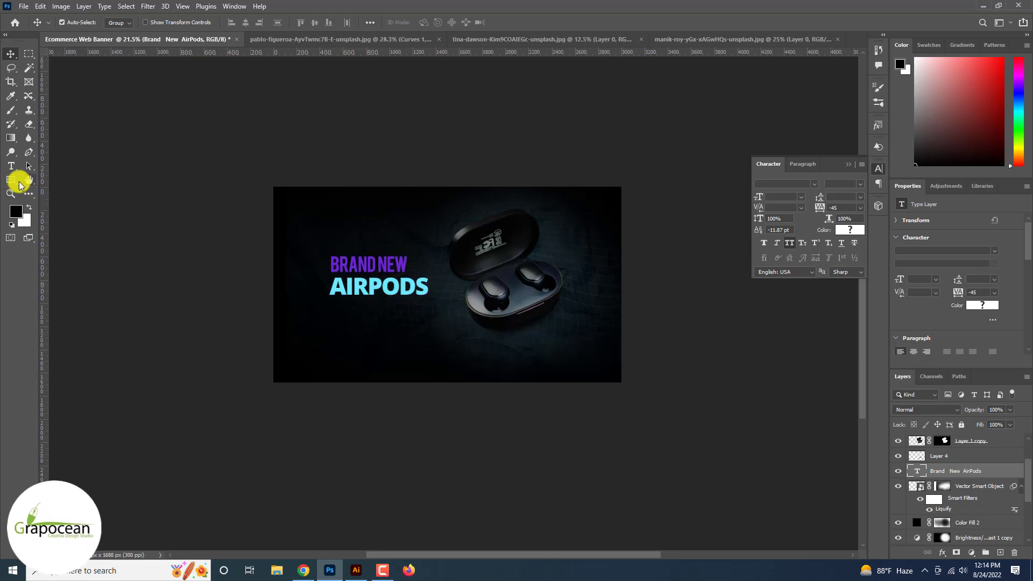
click(46, 194)
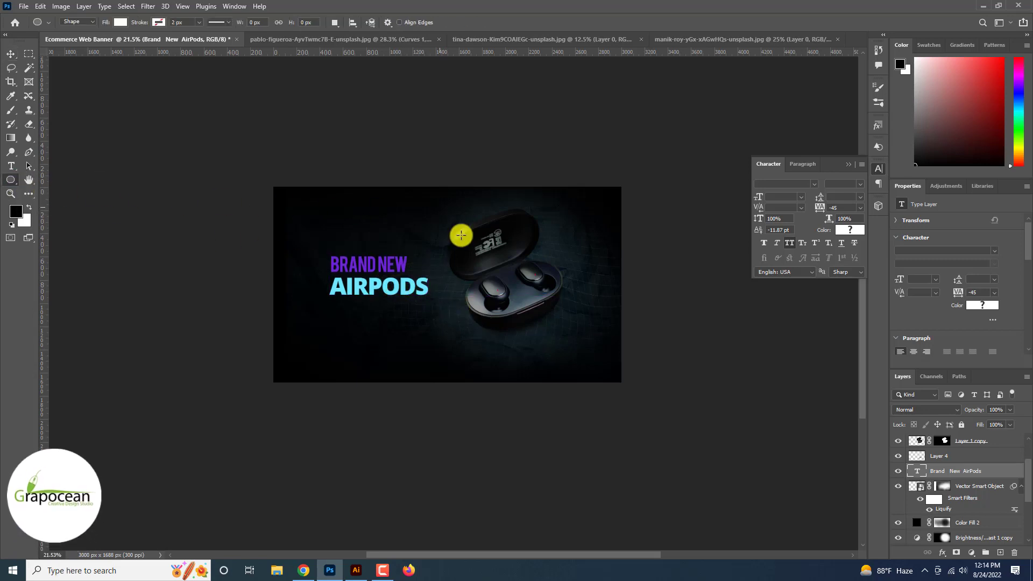
drag(439, 206, 603, 394)
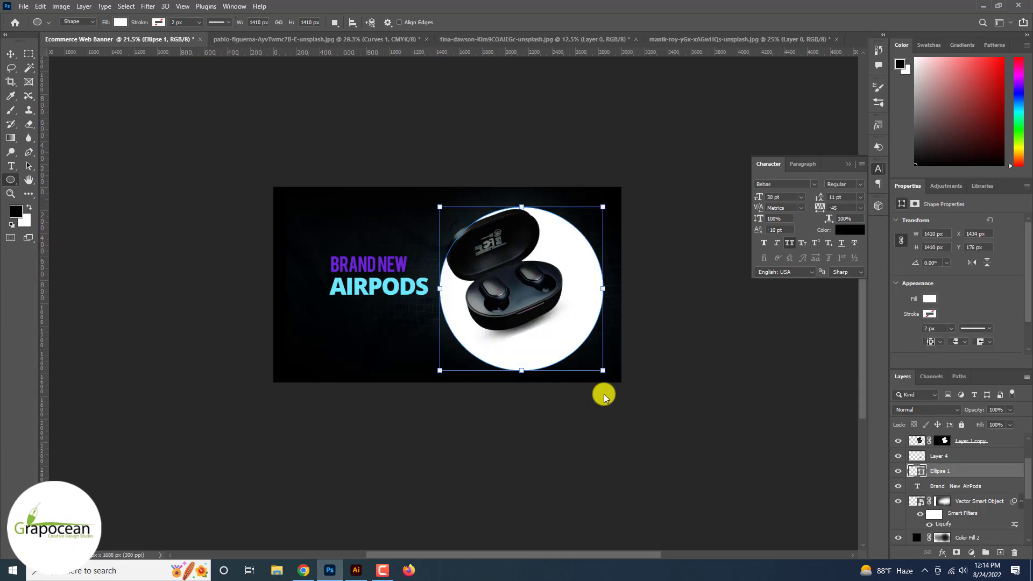
click(11, 54)
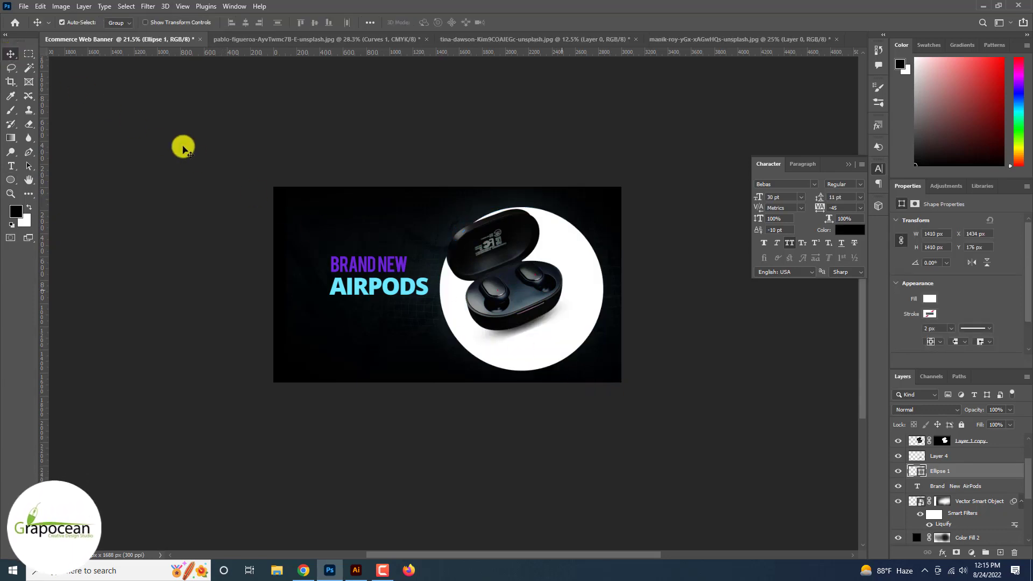
mouse_move(542, 343)
mouse_down()
mouse_move(530, 326)
mouse_move(540, 340)
mouse_up()
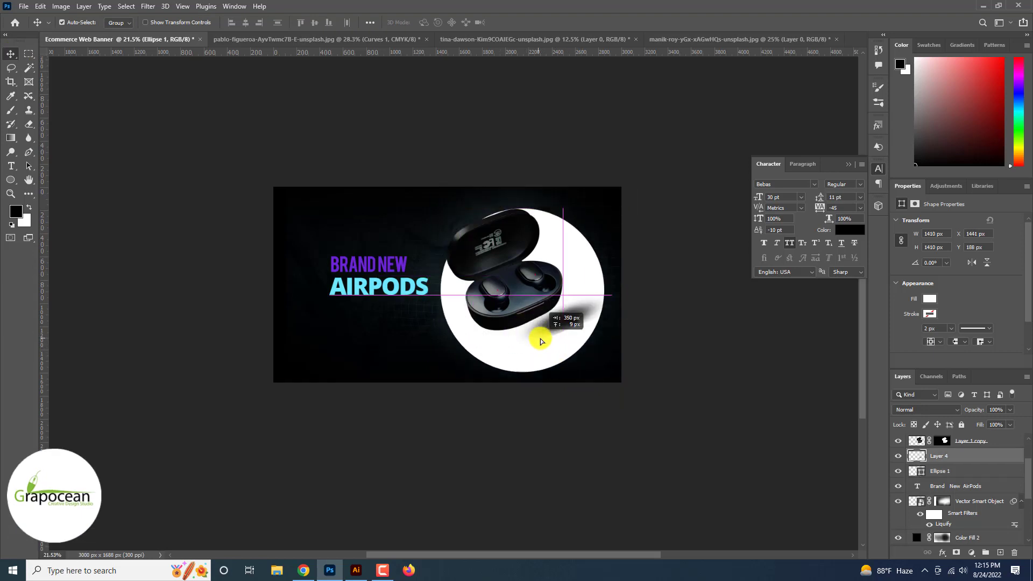
click(576, 261)
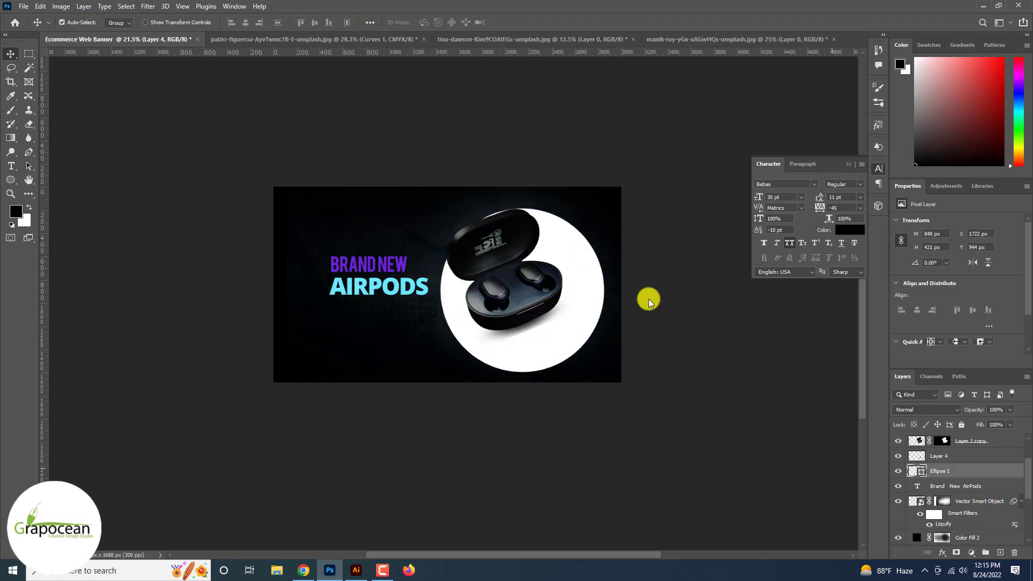
Step: Recolour the white circle behind the earbuds with the purple sampled from the BRAND NEW text
double_click(917, 472)
click(386, 264)
click(992, 232)
Step: Warp the purple circle with an Arc of 1.6% bend, about 10% horizontal and 25% vertical distortion, and shift it slightly left
scroll(638, 483, down, 2)
key(ctrl+t)
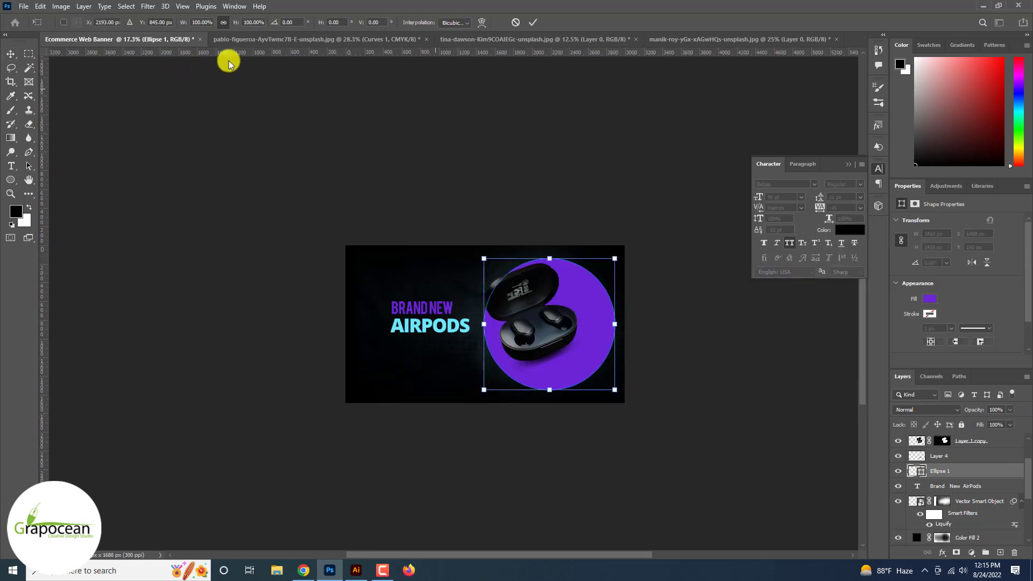
click(481, 22)
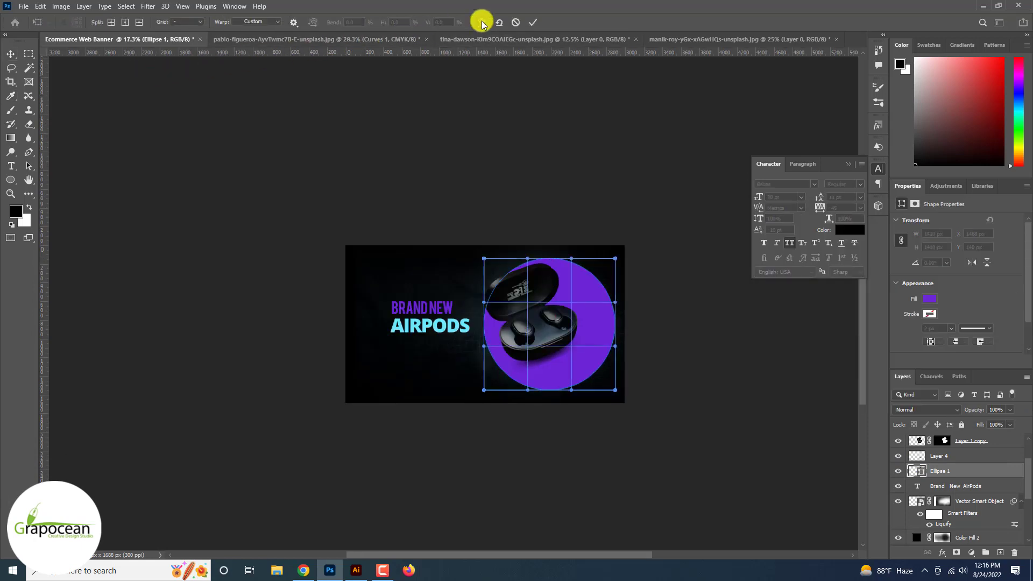
click(258, 22)
click(259, 48)
drag(313, 32, 76, 19)
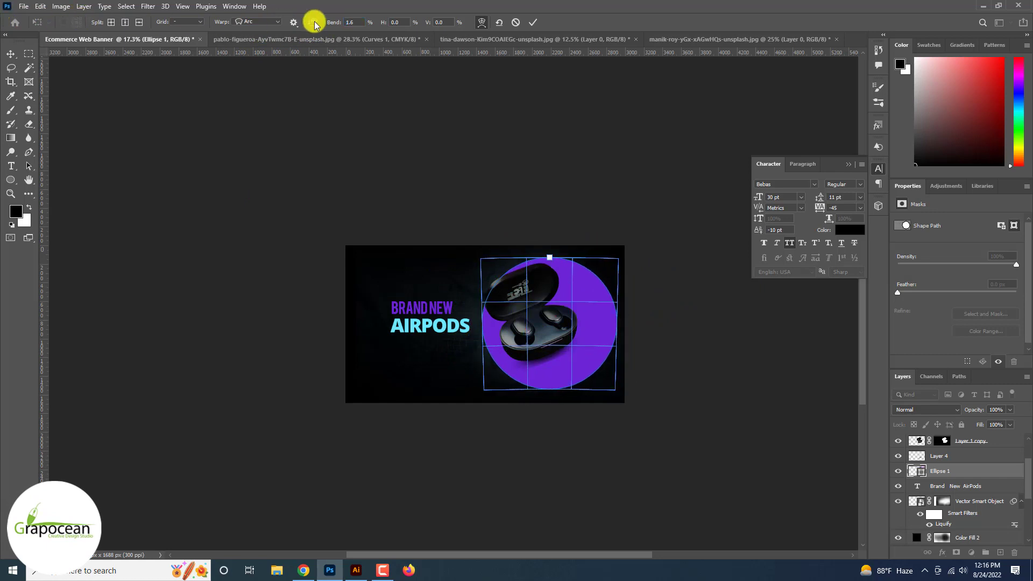
drag(384, 23, 597, 100)
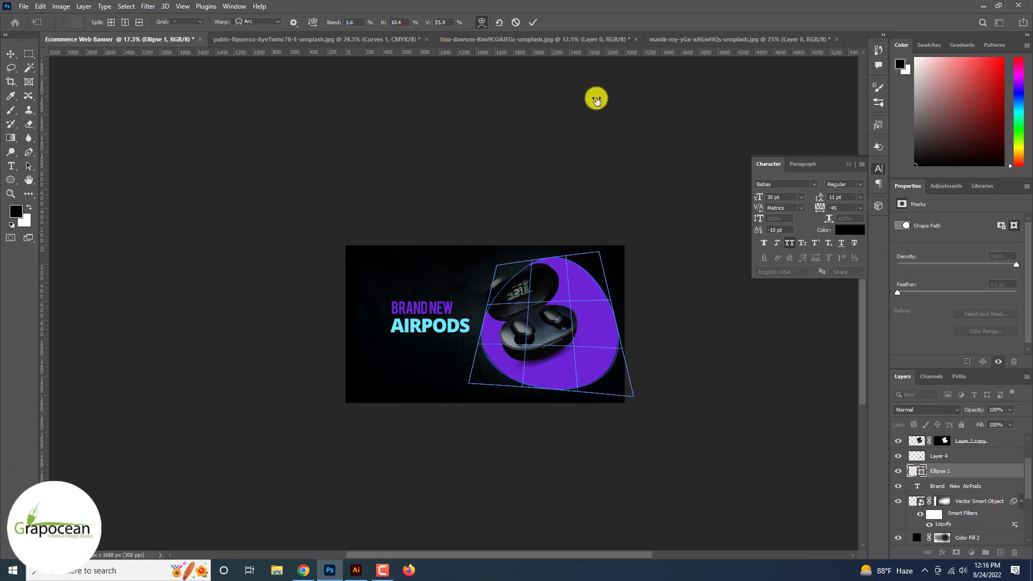
click(534, 22)
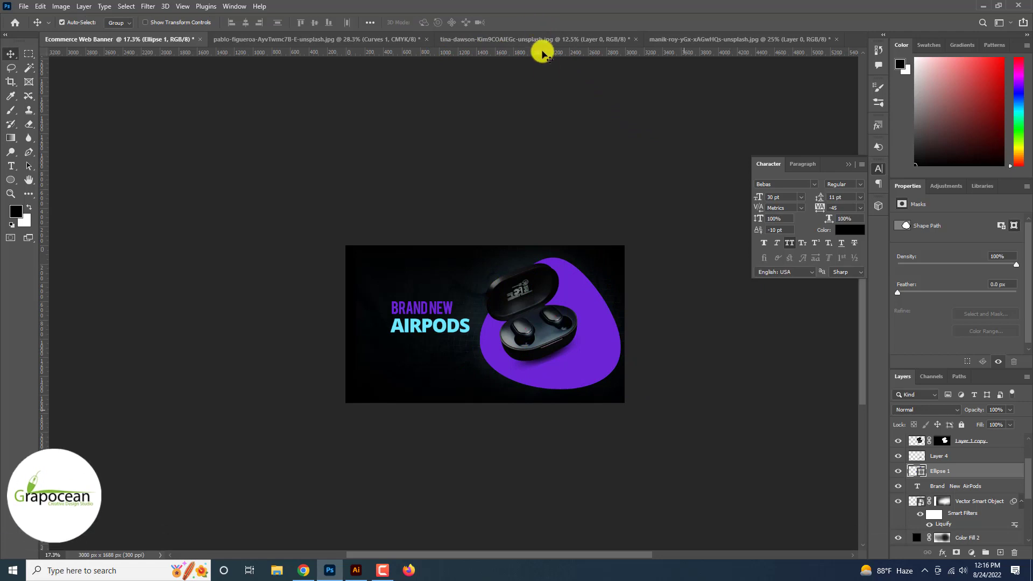
drag(595, 293, 602, 353)
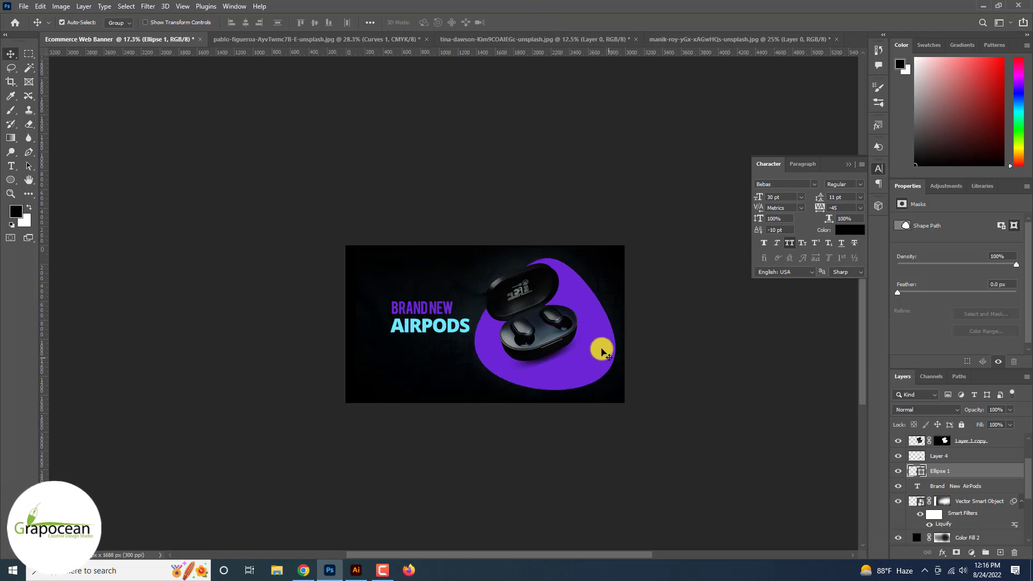
Step: Remove the warped shape's fill, give it a purple stroke and thicken the stroke
click(11, 180)
click(120, 23)
click(57, 43)
click(159, 23)
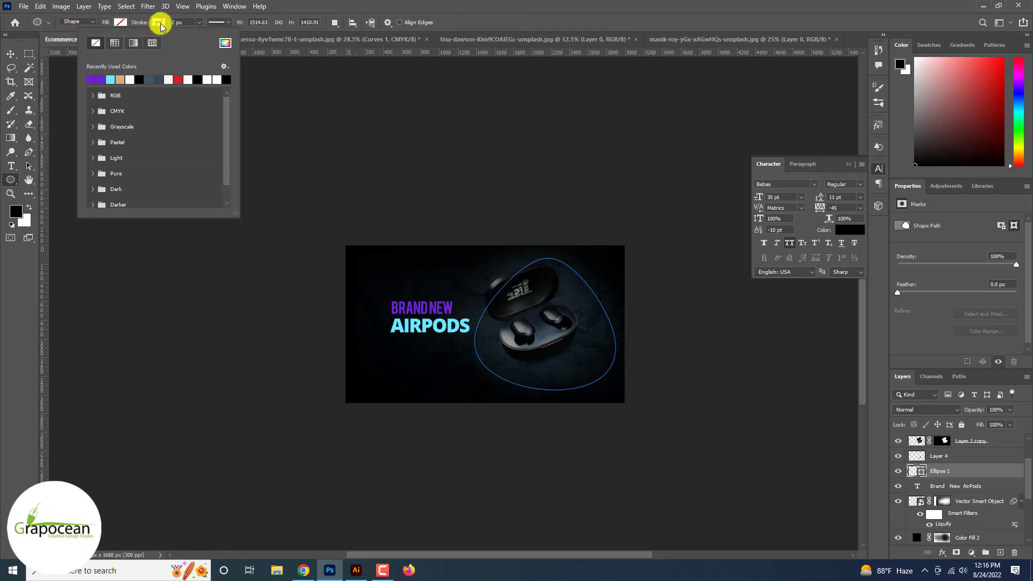
click(101, 80)
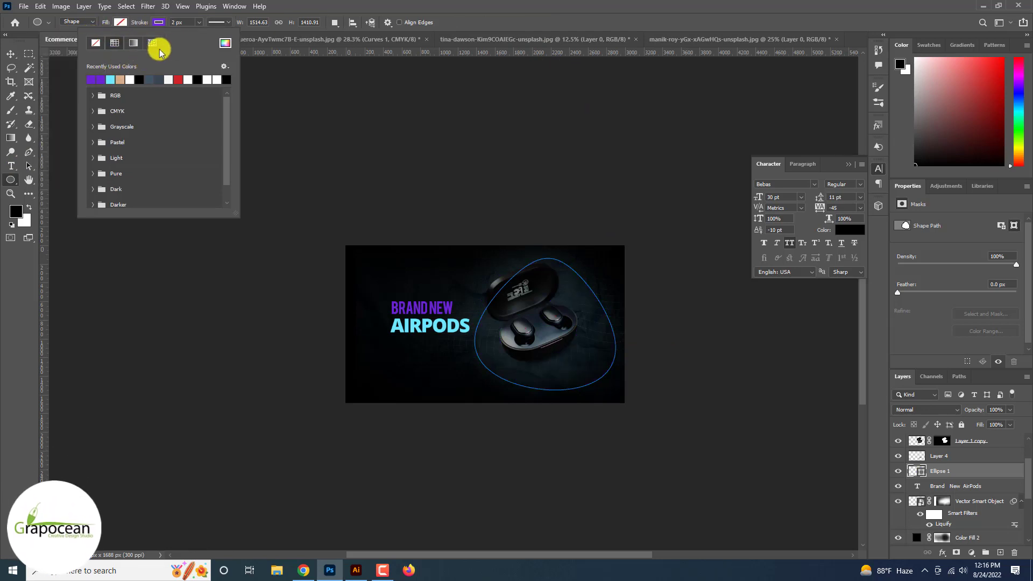
click(199, 24)
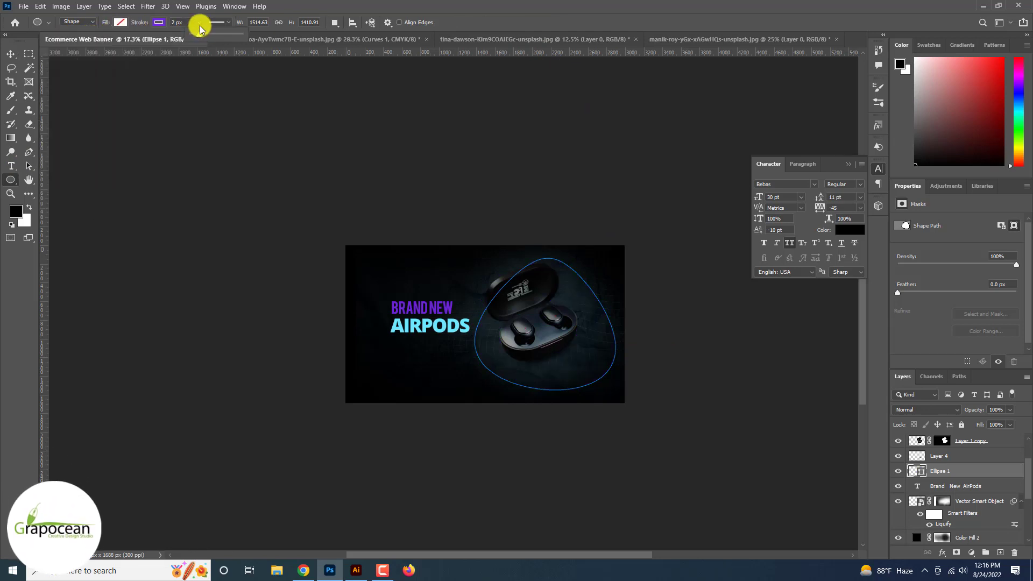
Step: Scale the outlined shape down to about 1280 by 1192 px around the earbuds case
click(12, 54)
key(ctrl+t)
drag(616, 389, 601, 384)
click(532, 23)
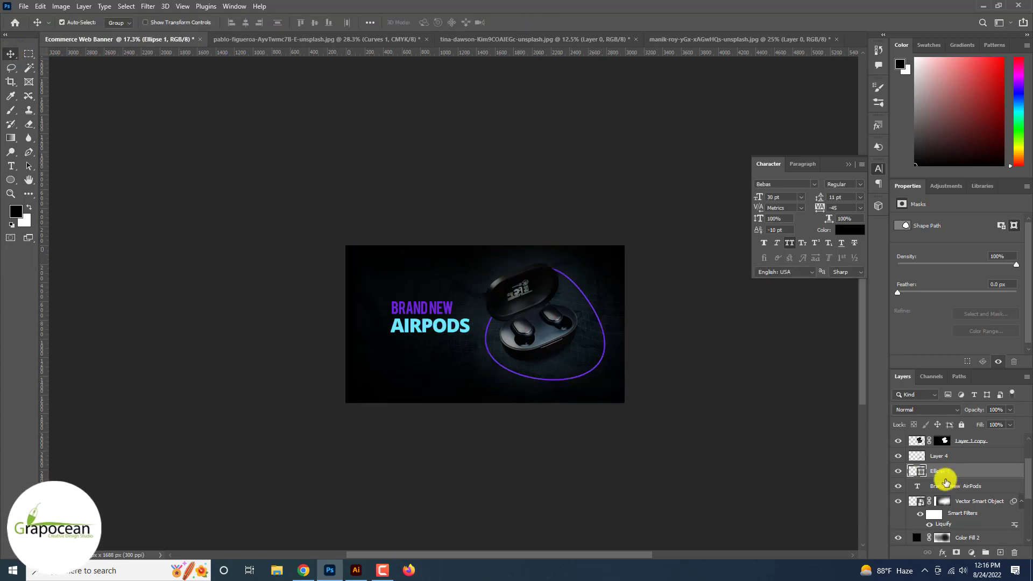
Step: Load the outline shape as a selection and brush a soft purple glow sampled from BRAND NEW into its lower right on a new layer
ctrl+click(915, 470)
click(11, 109)
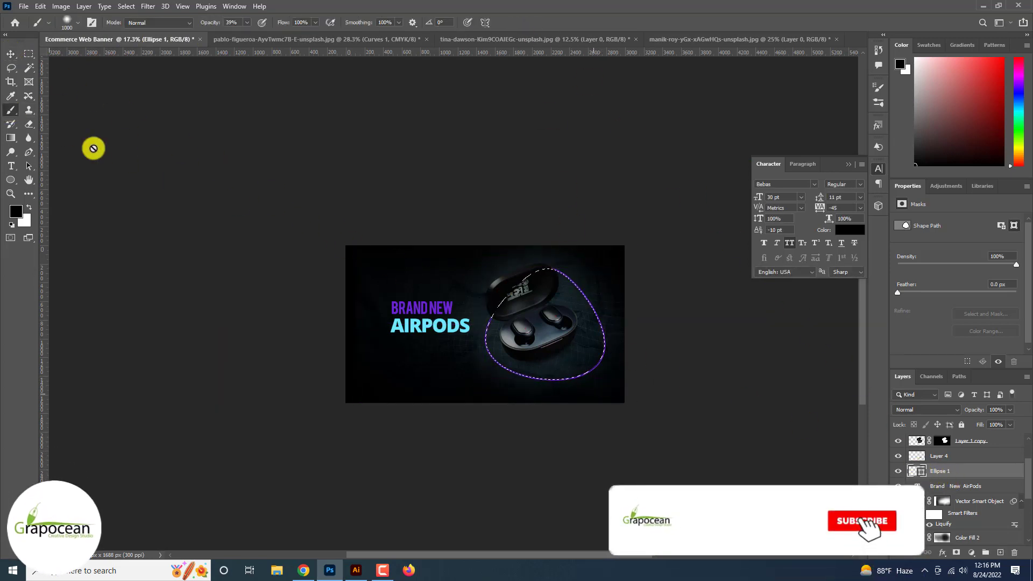
click(1000, 553)
scroll(439, 349, up, 4)
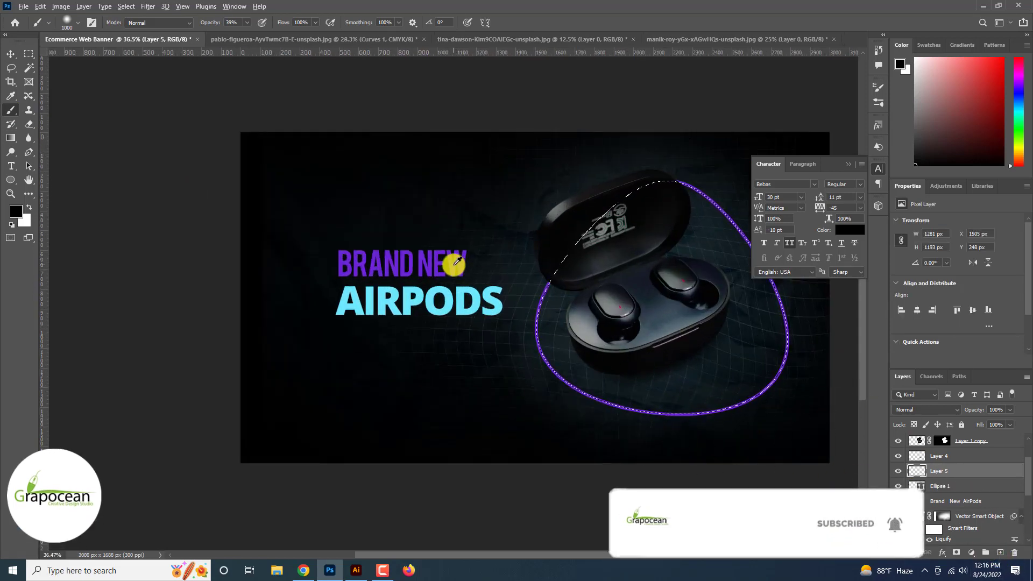
alt+click(456, 262)
drag(743, 408, 768, 387)
scroll(766, 371, down, 2)
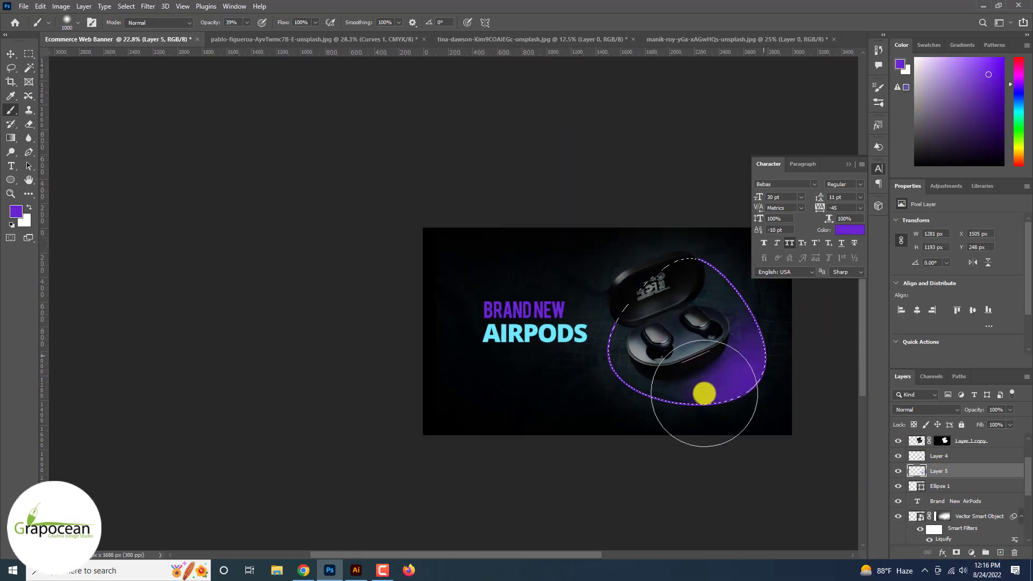
mouse_move(704, 393)
mouse_down()
mouse_move(639, 422)
mouse_move(604, 409)
mouse_move(818, 445)
mouse_up()
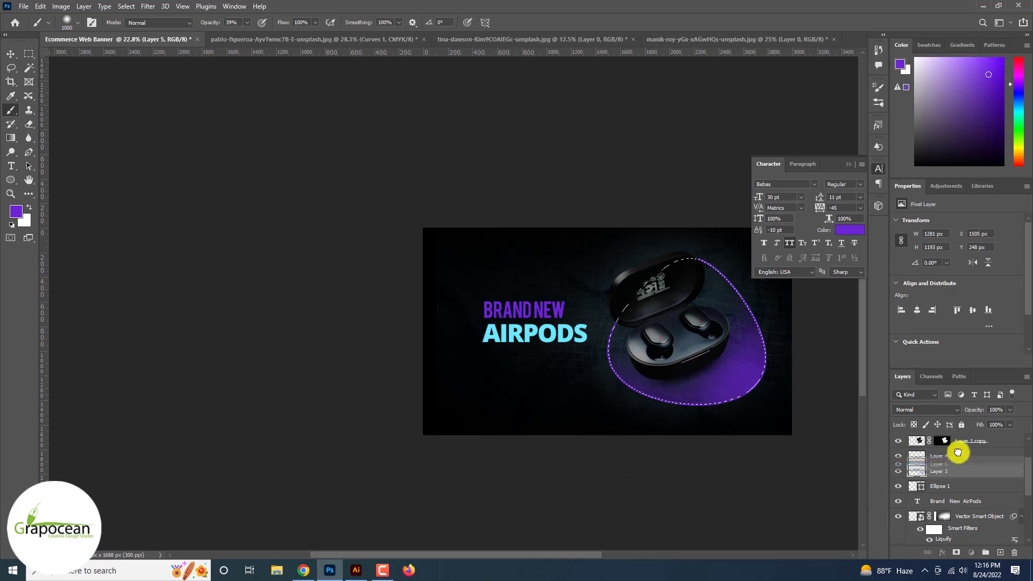
Step: Move the painted Layer 5 to the top of the layer stack and release it from the clipping mask
mouse_move(958, 452)
mouse_down()
mouse_move(956, 433)
mouse_move(967, 439)
mouse_up()
scroll(960, 457, up, 1)
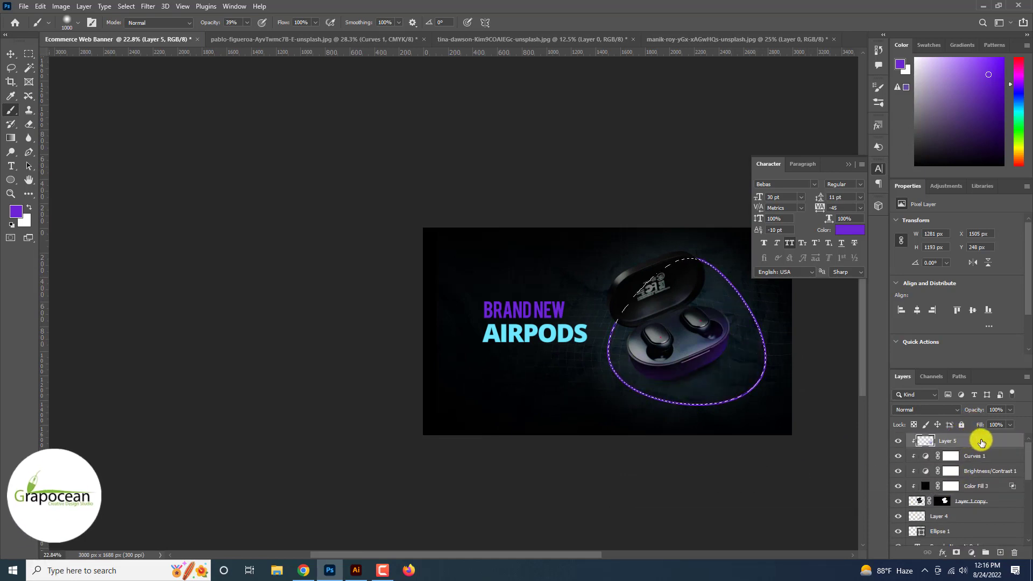
right_click(977, 439)
click(895, 312)
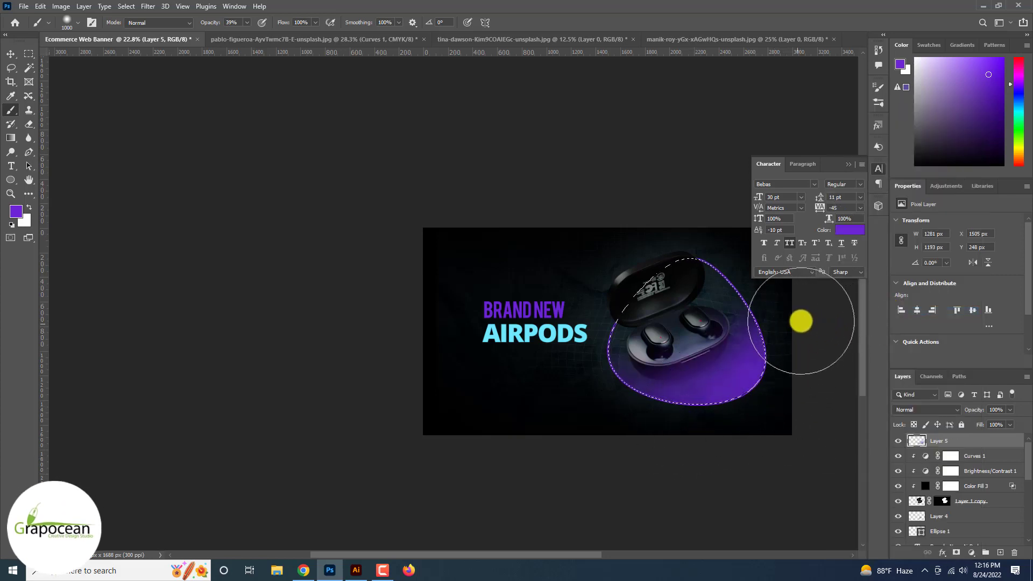
Step: Brush more purple around the inside edges of the selected shape on Layer 5 and deselect
mouse_move(771, 323)
mouse_down()
mouse_move(733, 397)
mouse_move(596, 439)
mouse_move(682, 438)
mouse_up()
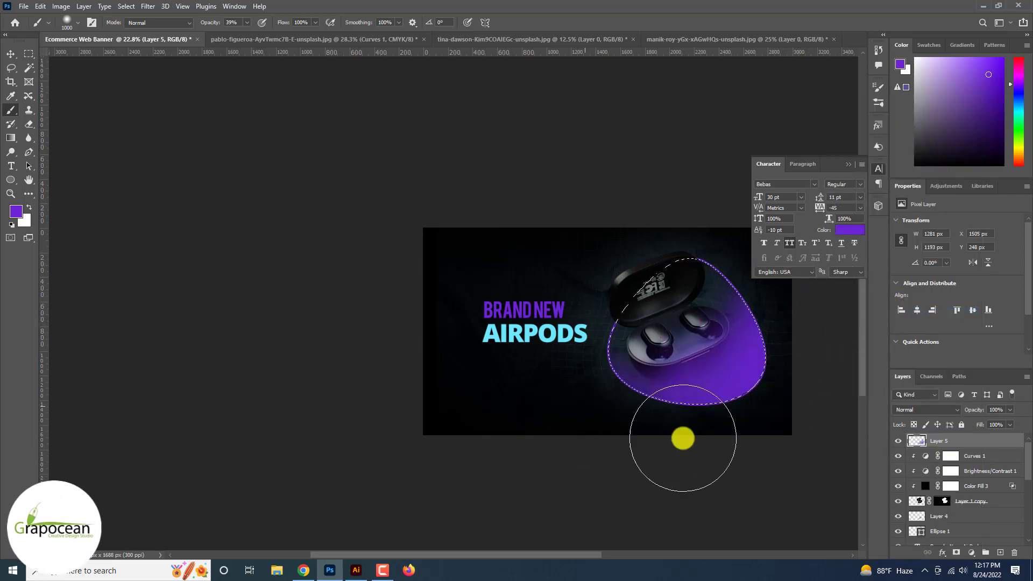
mouse_move(581, 298)
mouse_down()
mouse_move(652, 279)
mouse_move(605, 202)
mouse_up()
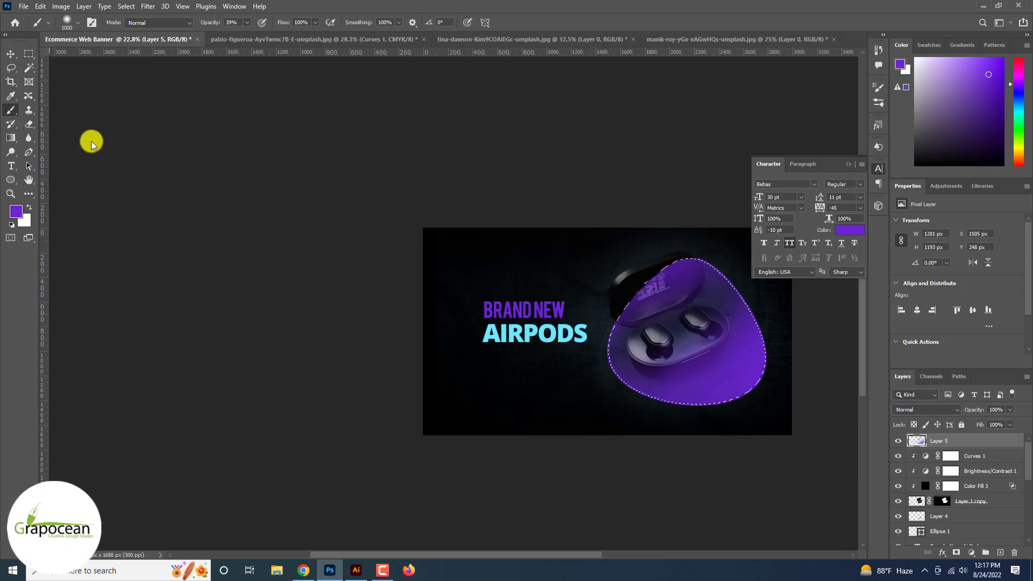
click(29, 54)
click(180, 261)
scroll(180, 261, down, 1)
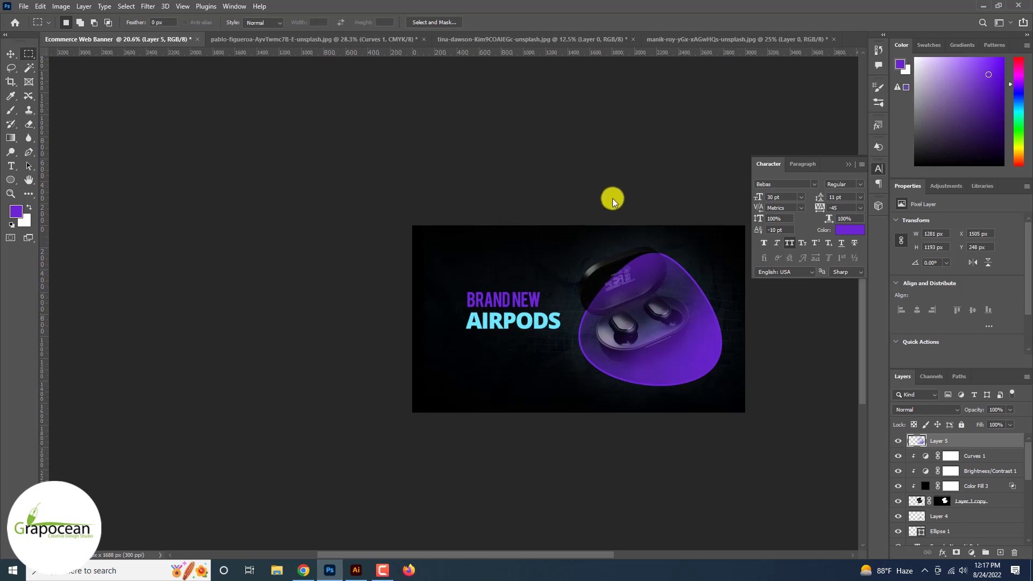
Step: Move the Ellipse 1 outline above Layer 5 and reduce its stroke width to 0.66 px
click(849, 164)
scroll(694, 156, up, 2)
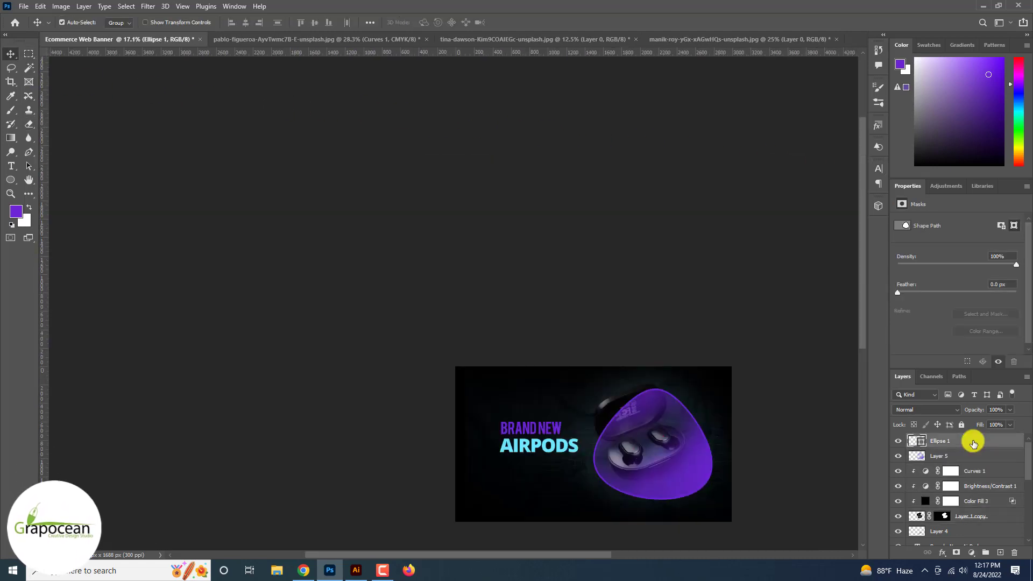
drag(201, 27, 194, 38)
click(10, 56)
click(170, 272)
scroll(173, 274, up, 10)
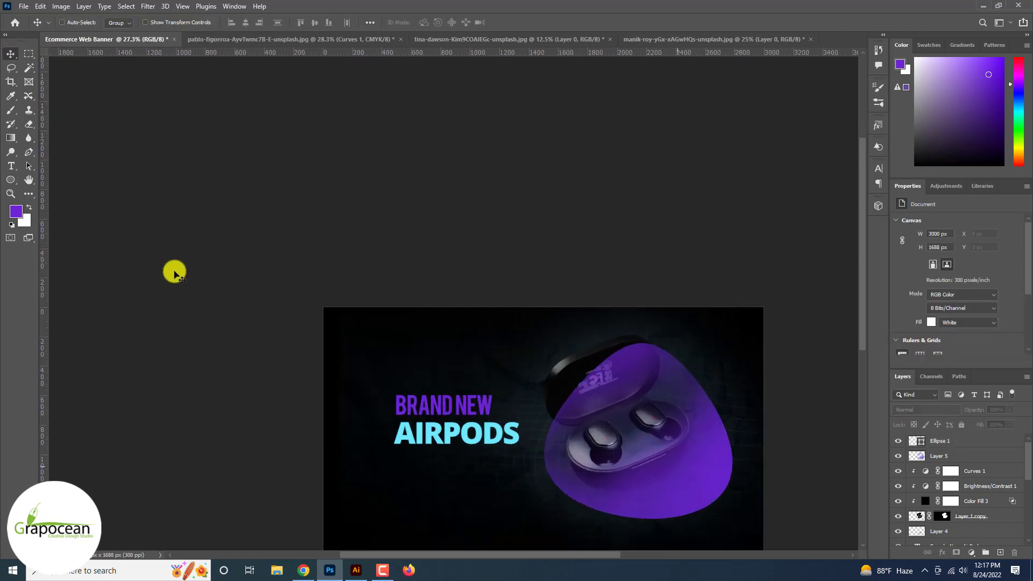
Step: Thicken the Ellipse 1 outline's purple stroke slightly
click(13, 180)
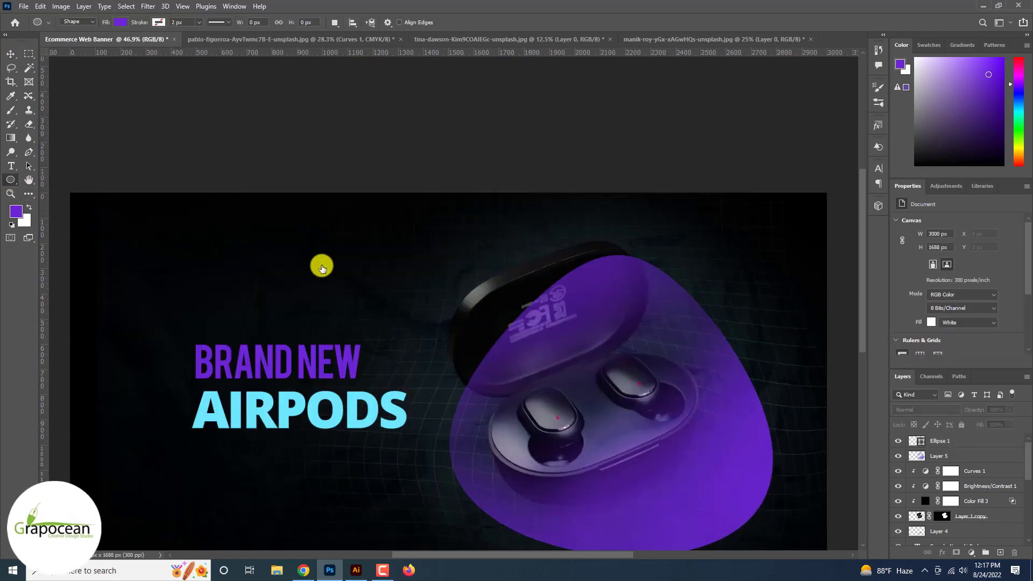
click(949, 441)
click(199, 23)
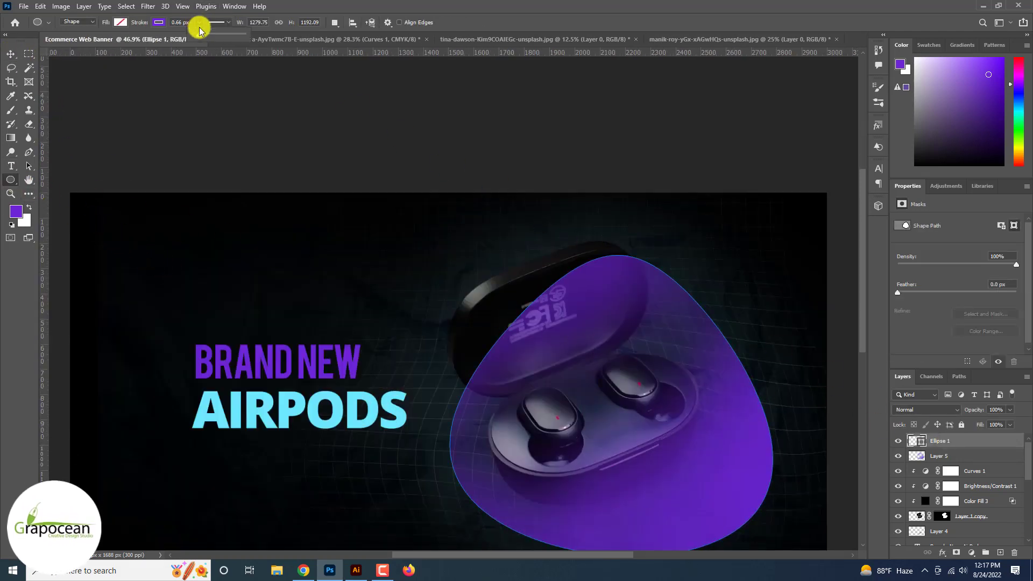
click(11, 53)
scroll(11, 52, down, 6)
scroll(12, 52, down, 3)
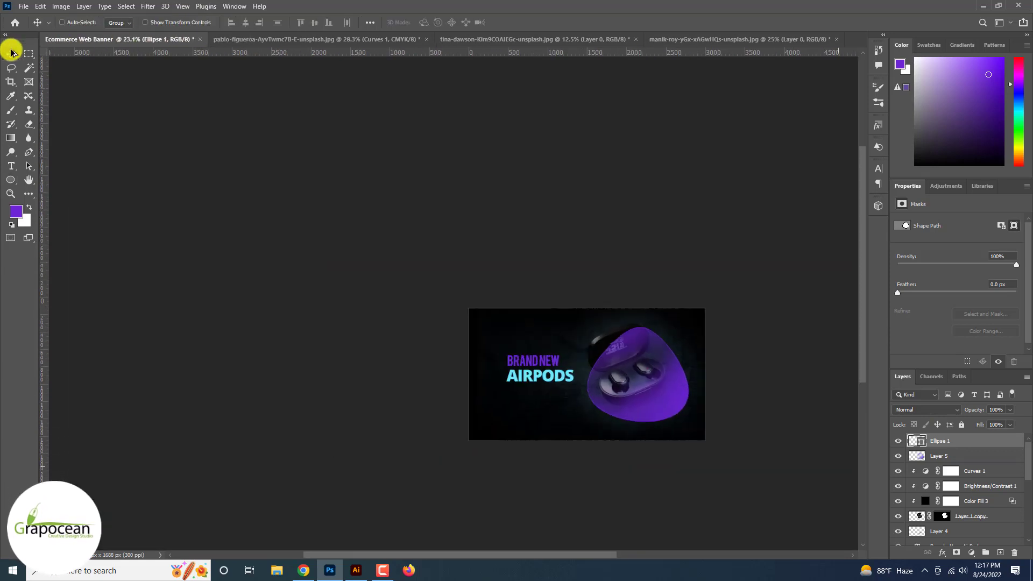
Step: Duplicate Ellipse 1 and Layer 5 together, rotate the copies 60° and scale them to about 103%
scroll(353, 196, up, 5)
ctrl+click(958, 458)
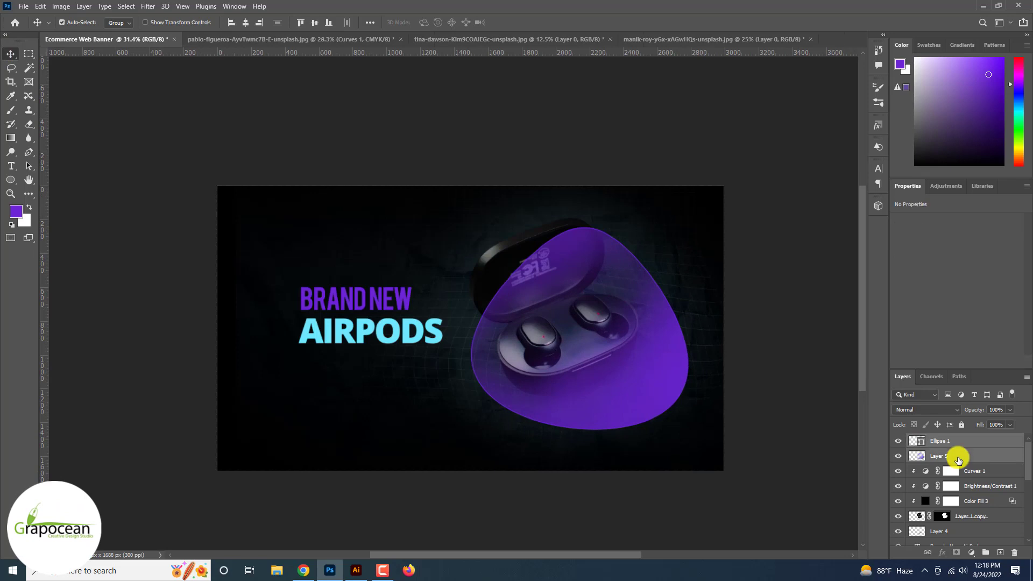
key(ctrl+j)
key(ctrl+t)
drag(747, 438, 551, 432)
mouse_move(634, 423)
mouse_down()
mouse_move(671, 470)
mouse_move(620, 452)
mouse_move(635, 433)
mouse_move(655, 436)
mouse_move(637, 443)
mouse_up()
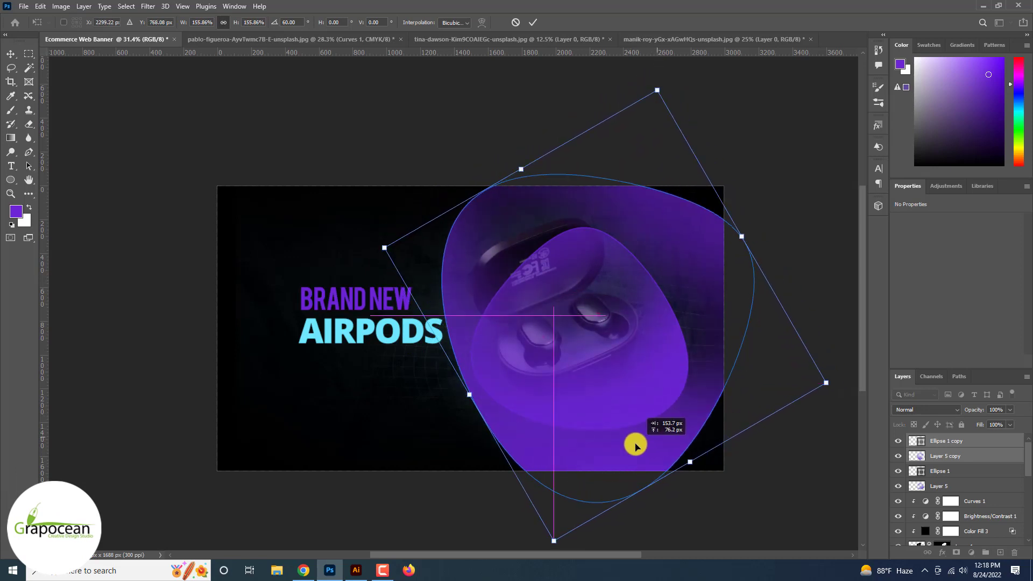
drag(839, 378, 746, 377)
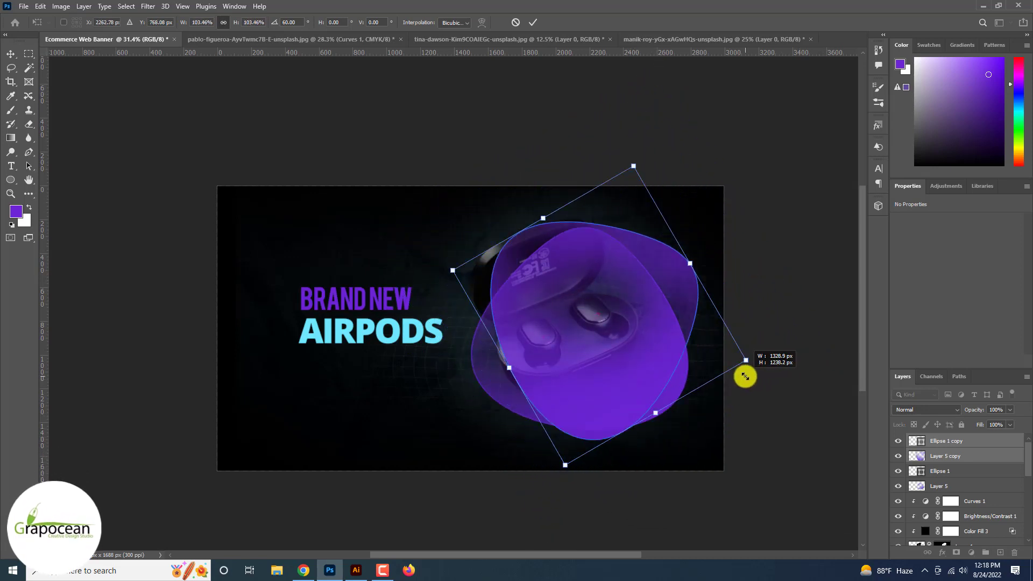
click(534, 23)
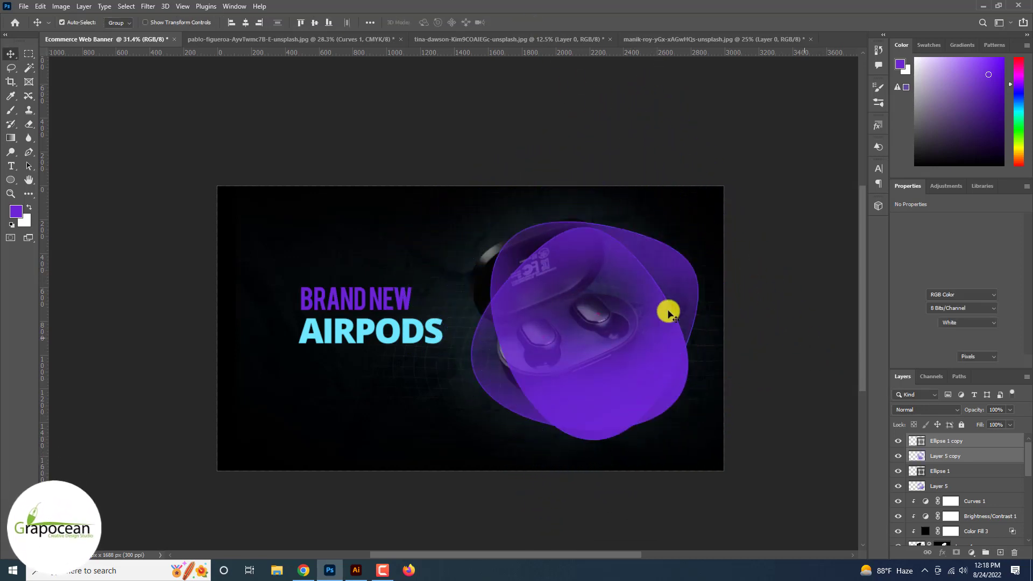
Step: Move the earbuds layer with its shadow and clipped adjustments above all the purple shape layers
click(482, 274)
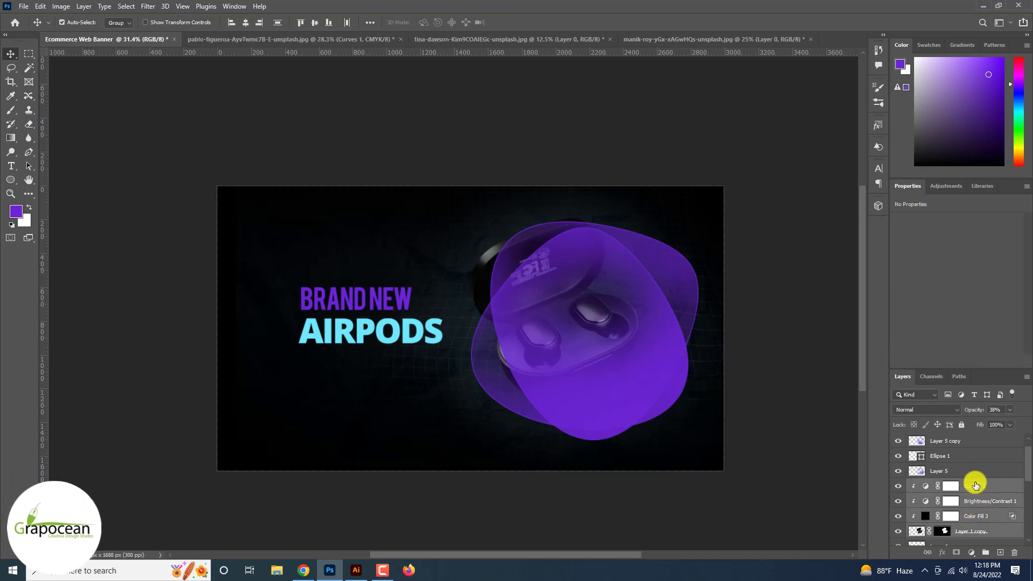
drag(976, 486, 954, 436)
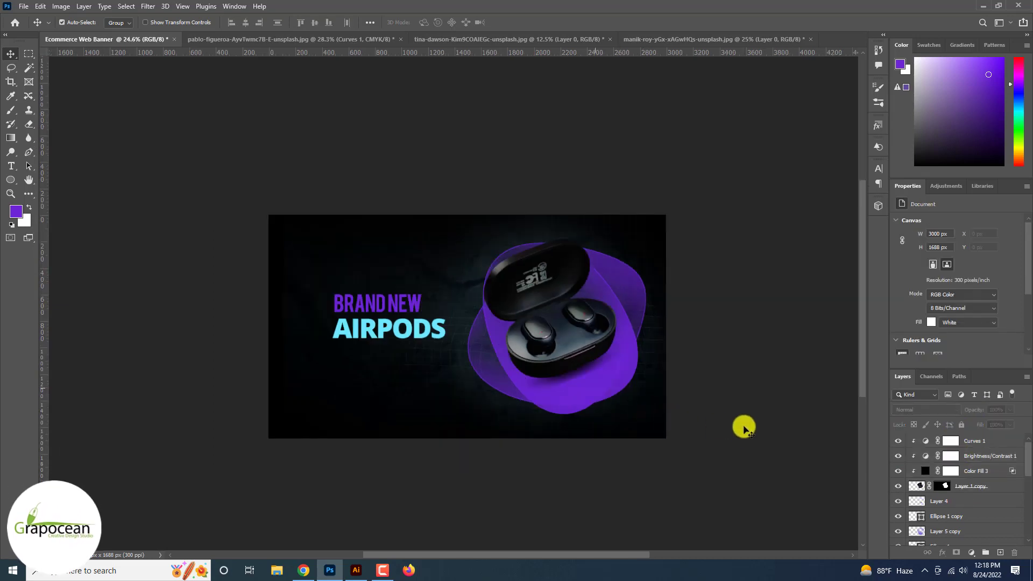
scroll(758, 425, up, 1)
Step: Lower the opacity of Layer 5 copy, the rotated shape's purple fill, to about 47%
click(909, 531)
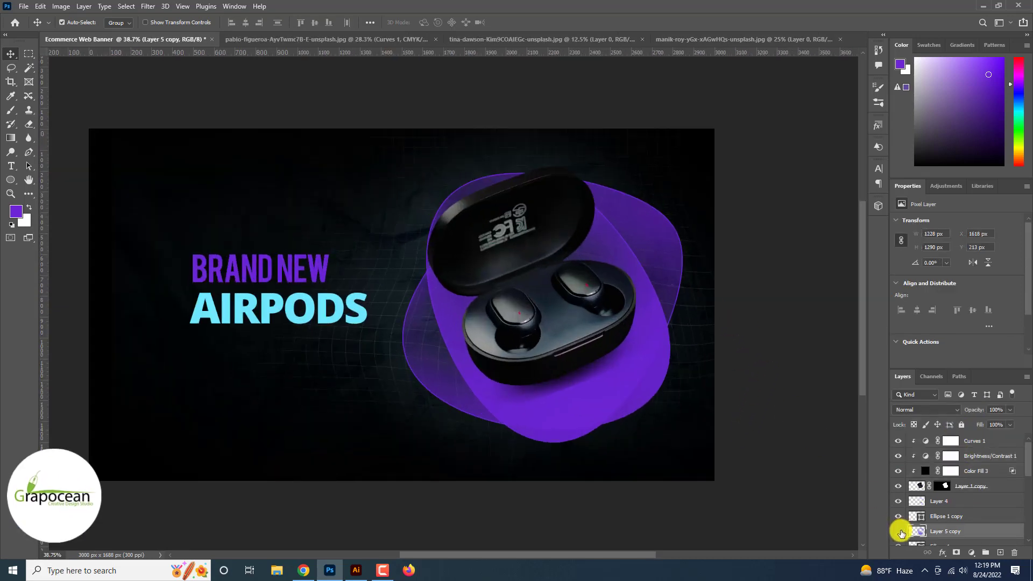
scroll(901, 532, down, 1)
scroll(901, 535, down, 1)
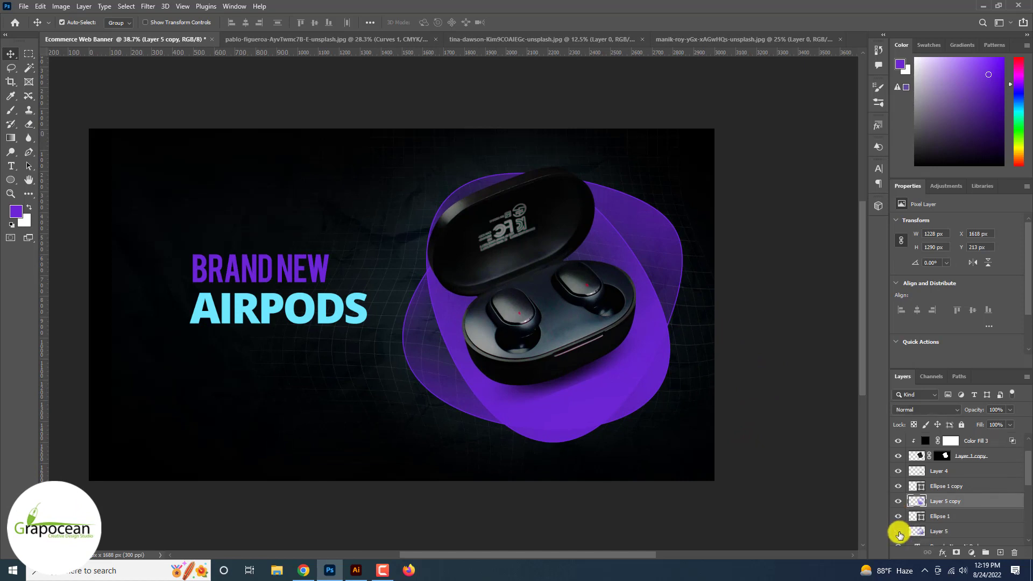
click(898, 502)
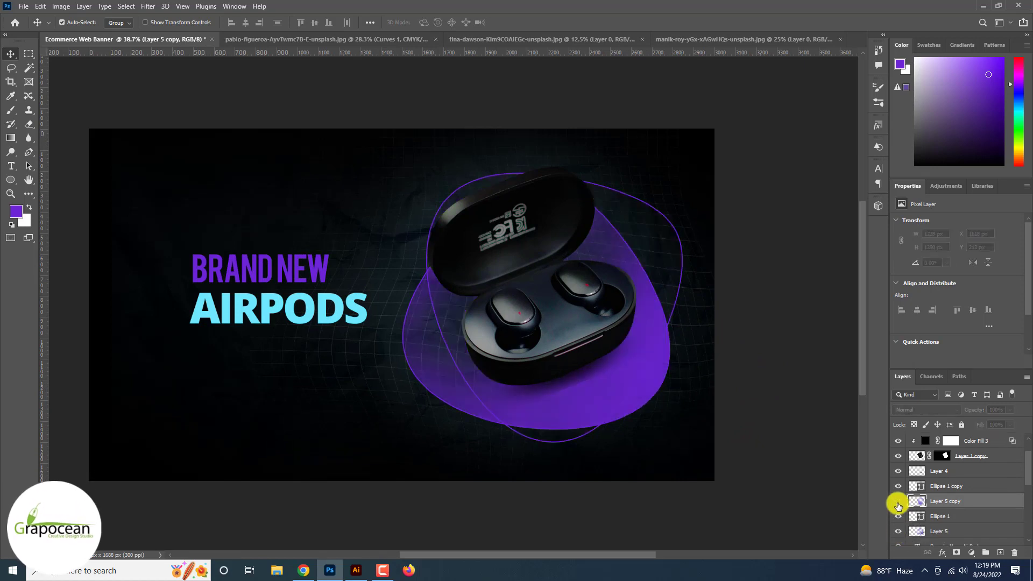
click(898, 503)
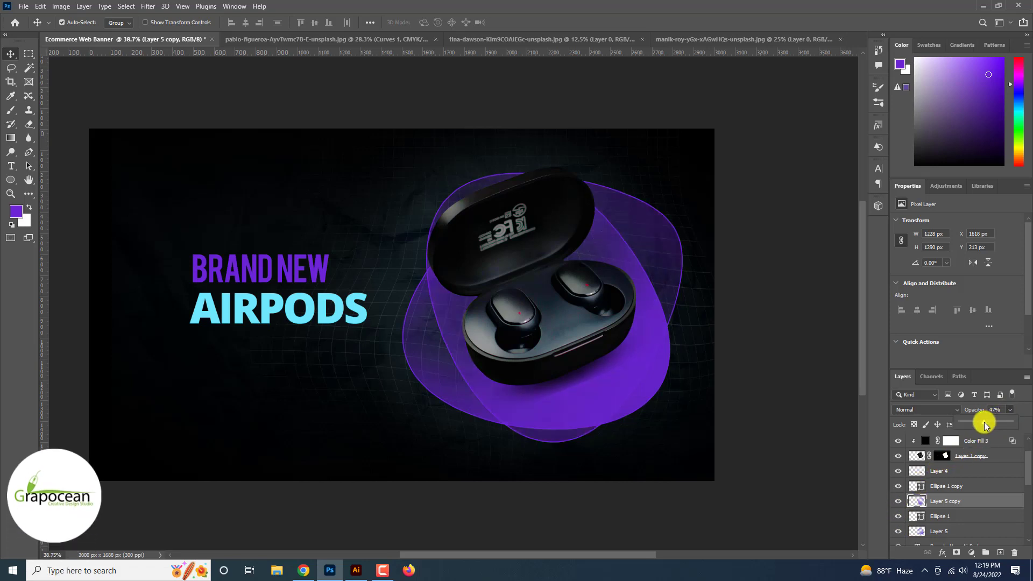
Step: Reduce the opacity of Layer 5, the original purple fill shape behind the earbuds
click(977, 530)
click(1010, 410)
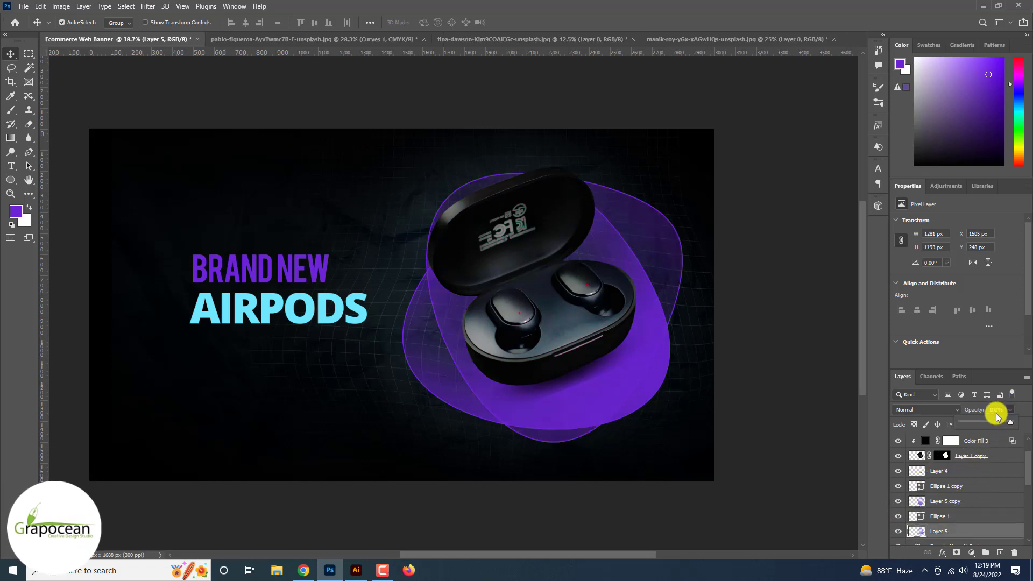
mouse_move(995, 420)
mouse_down()
mouse_move(978, 423)
mouse_move(993, 421)
mouse_up()
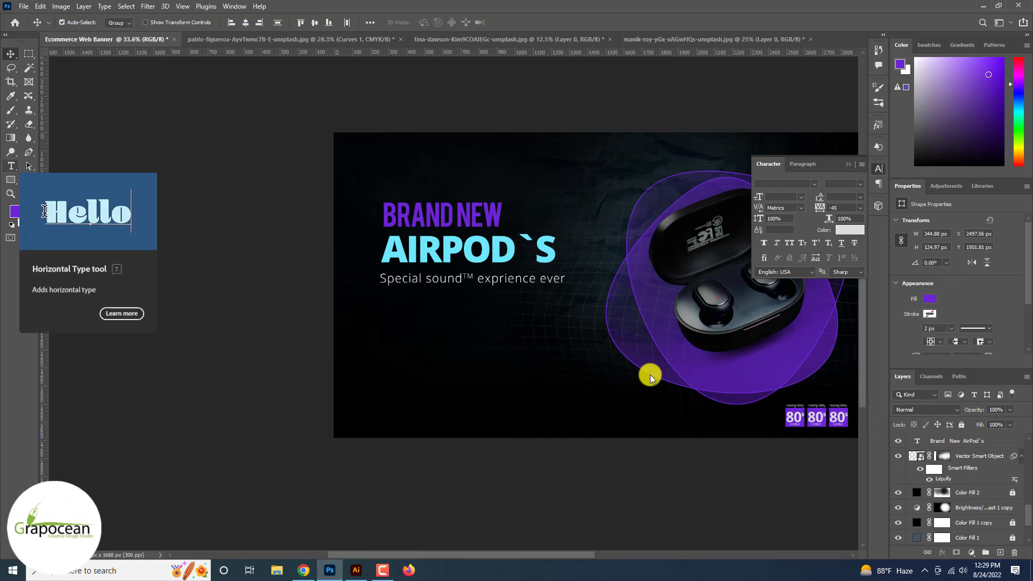
Step: Add a placeholder lorem ipsum paragraph text box beneath the tagline and set its text size to 41 pt
key(t)
drag(373, 312, 597, 393)
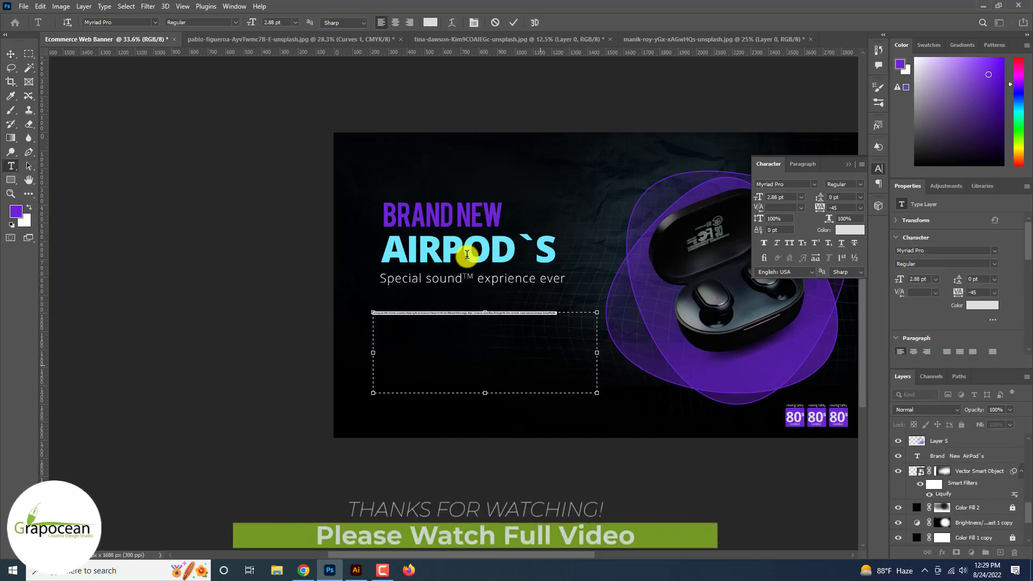
drag(259, 28, 276, 28)
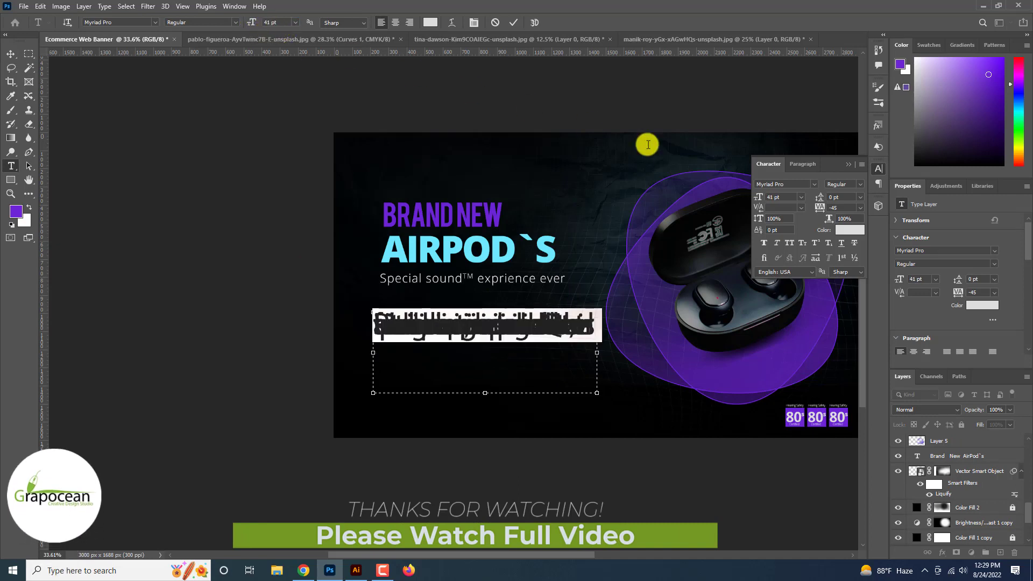
Step: Format the lorem ipsum paragraph with tracking 0, leading 34 pt and a text size of 23 pt
click(861, 208)
click(848, 273)
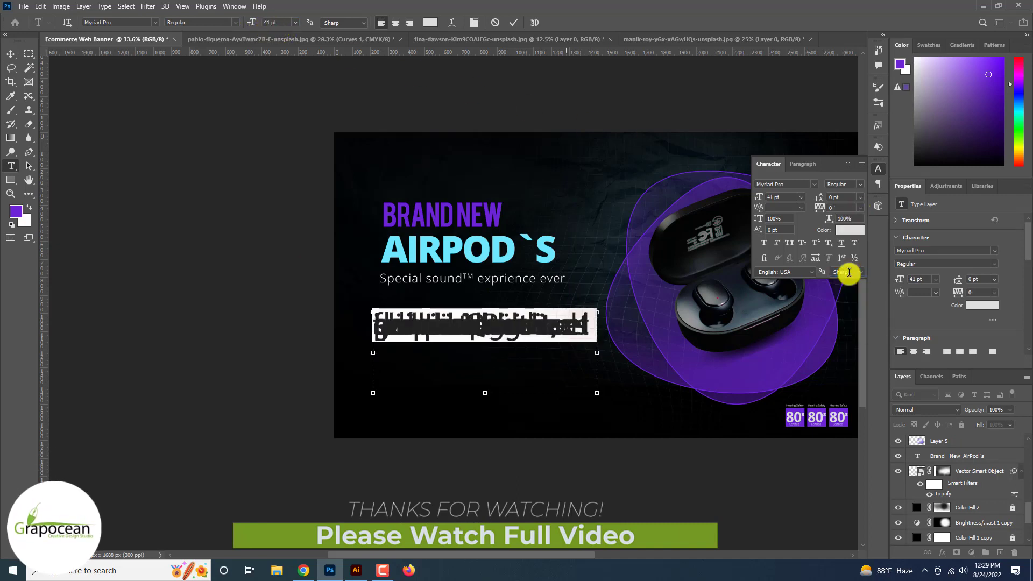
key(alt+Down)
key(alt+Down)
key(alt+Down)
key(alt+Down)
key(alt+Down)
key(alt+Down)
key(alt+Down)
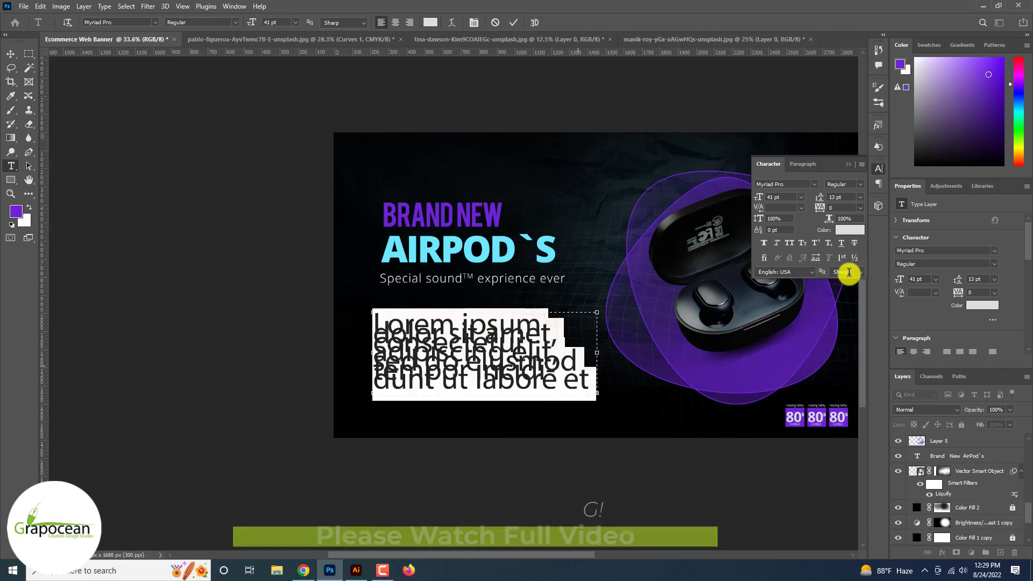
key(alt+Down)
key(alt+Down)
key(alt+Down)
key(alt+Down)
key(alt+Down)
key(alt+Down)
key(alt+Down)
key(alt+Down)
key(alt+Down)
key(alt+Down)
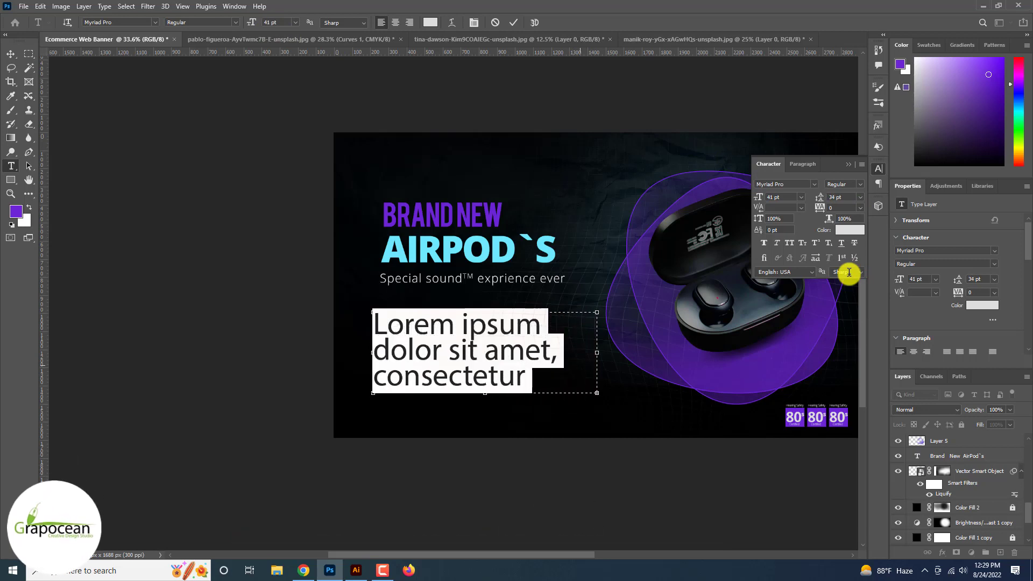
drag(247, 20, 240, 21)
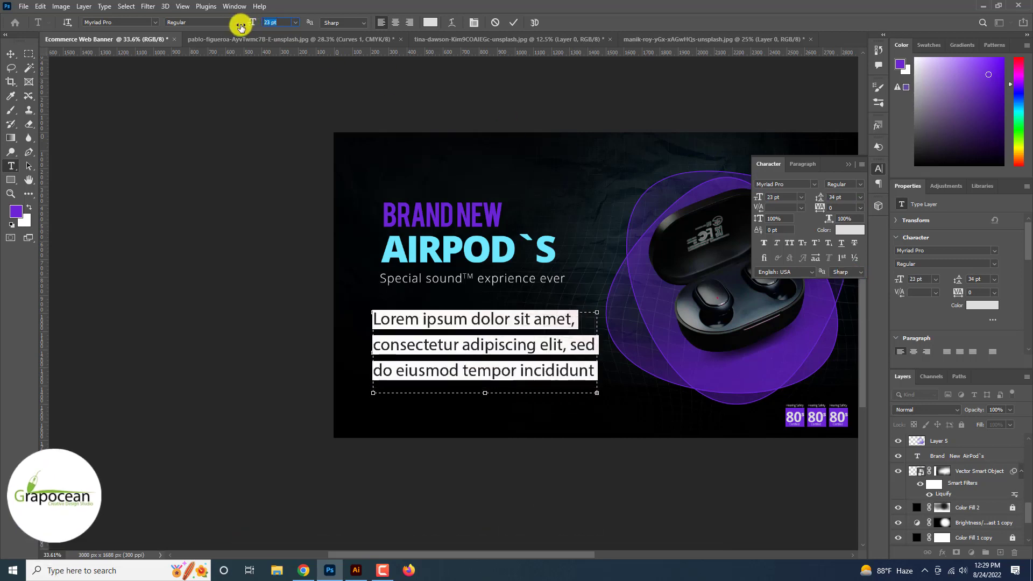
Step: Enlarge the paragraph's text box and delete the placeholder text after "labore et dolore magna aliqua."
click(542, 364)
drag(609, 355, 751, 356)
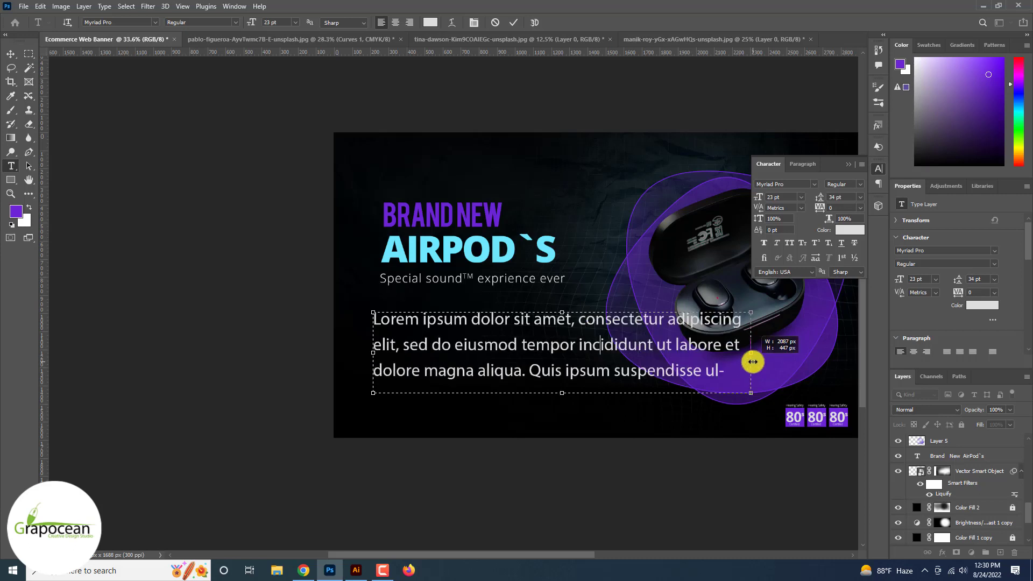
drag(561, 393, 565, 454)
key(BackSpace)
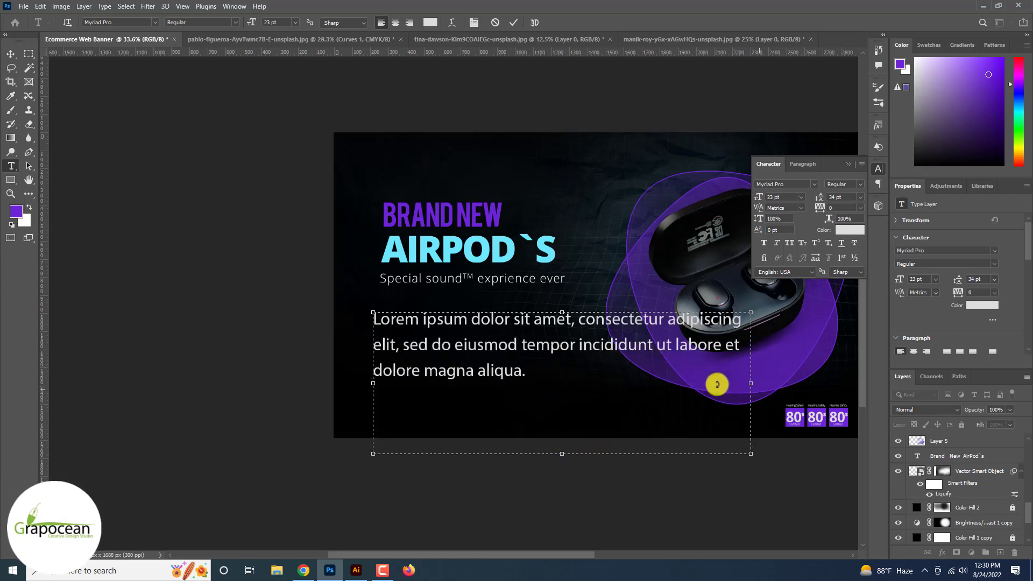
mouse_move(750, 382)
mouse_down()
mouse_move(669, 382)
mouse_move(733, 387)
mouse_up()
Step: Scale the lorem ipsum paragraph to about 35.6% and place it below the tagline, aligned with the headline's left edge
click(11, 53)
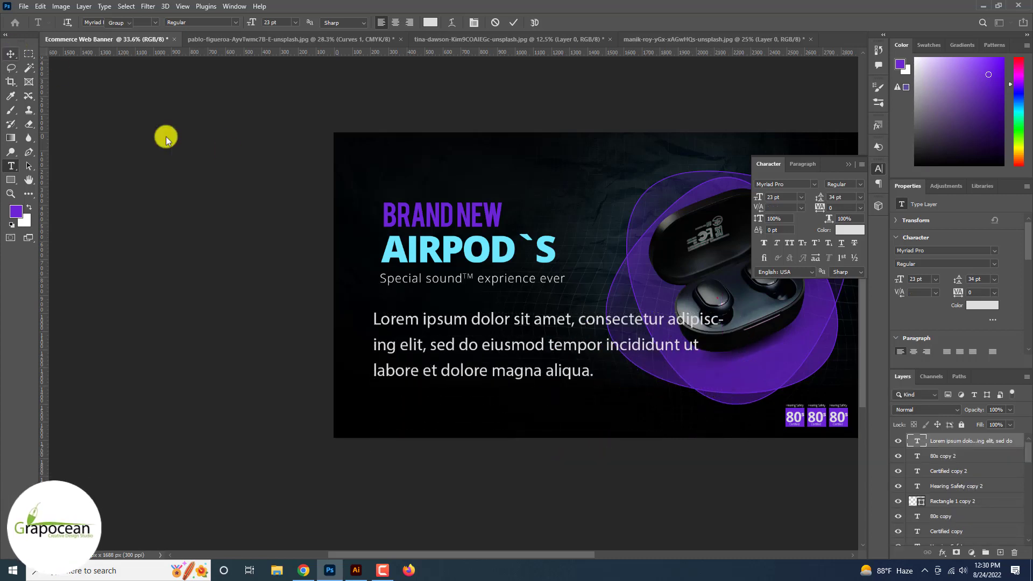
drag(628, 404, 639, 405)
key(ctrl+t)
drag(745, 457, 620, 436)
drag(569, 373, 454, 332)
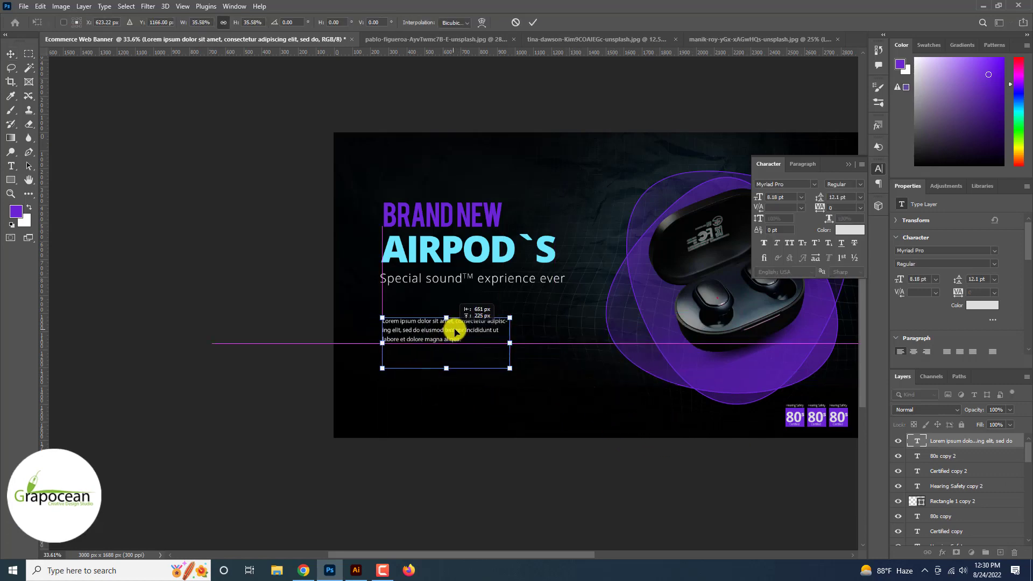
click(533, 23)
Step: Nudge the "Special sound™ exprience ever" tagline into alignment with the left edge of the headline
scroll(381, 151, down, 3)
scroll(439, 285, up, 4)
drag(421, 277, 422, 277)
scroll(376, 218, up, 4)
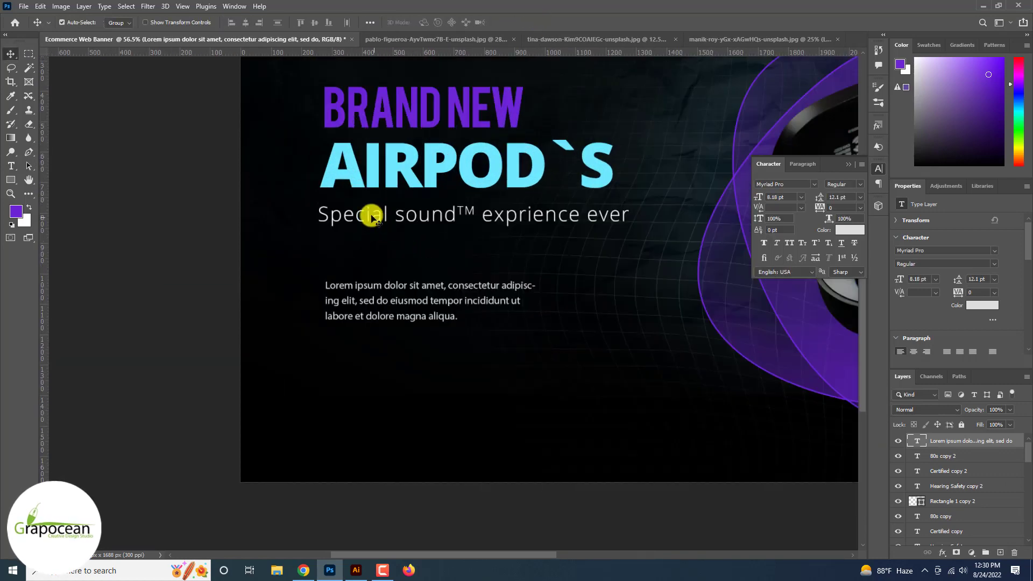
drag(370, 214, 375, 215)
scroll(366, 232, down, 6)
scroll(444, 297, down, 2)
key(ctrl+minus)
scroll(444, 297, down, 3)
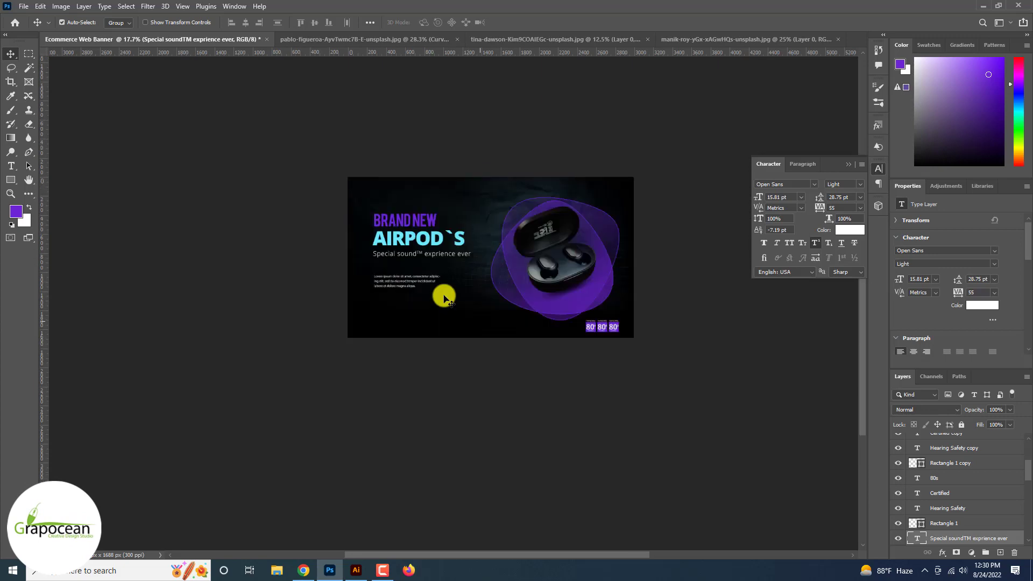
Step: Move the lorem ipsum paragraph up closer to the tagline and align their left edges
scroll(444, 297, up, 2)
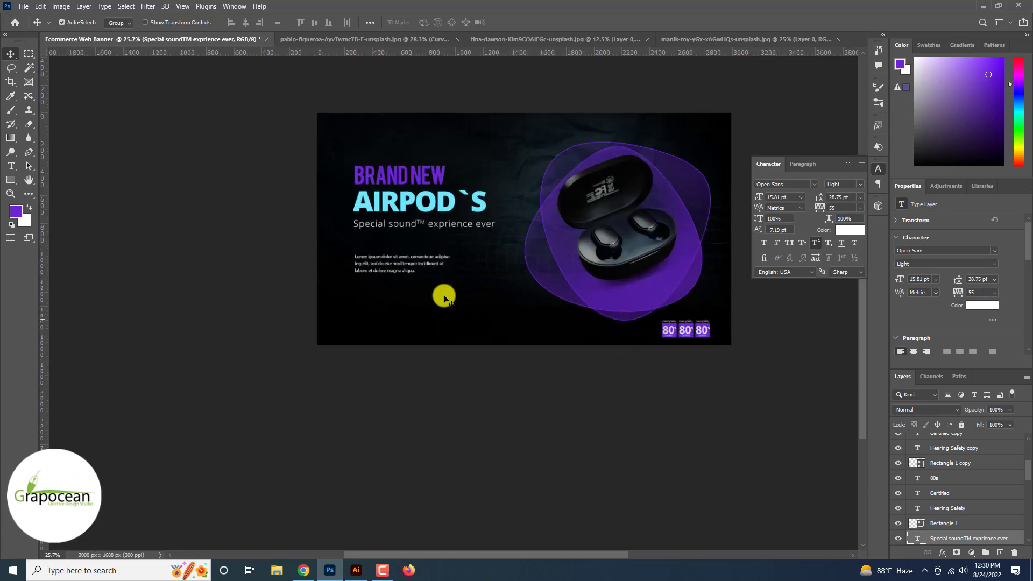
scroll(438, 293, up, 4)
drag(390, 258, 386, 239)
Step: Change the lorem ipsum paragraph's font to Open Sans Light
click(10, 166)
key(Return)
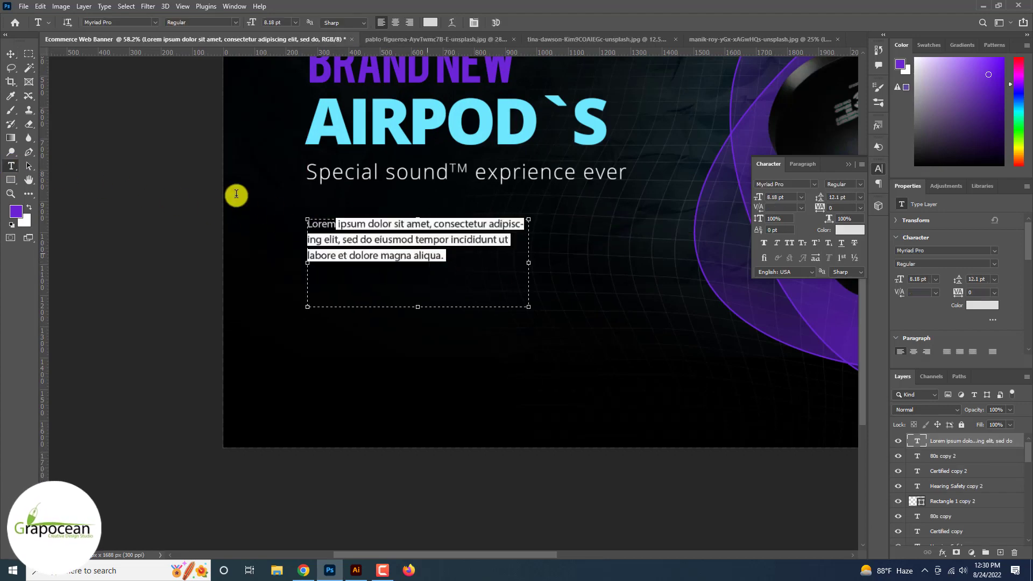
click(153, 22)
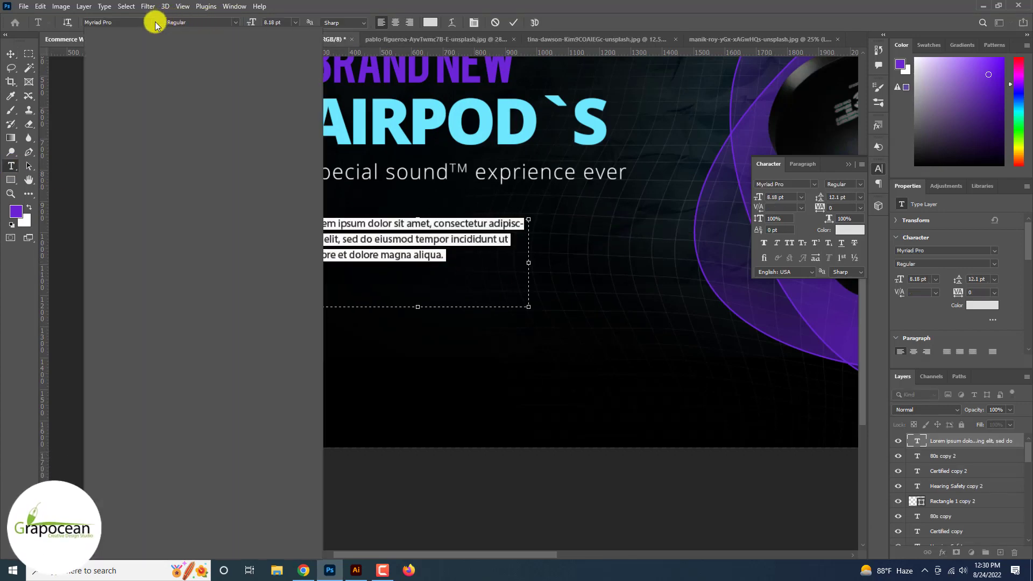
drag(319, 318, 316, 57)
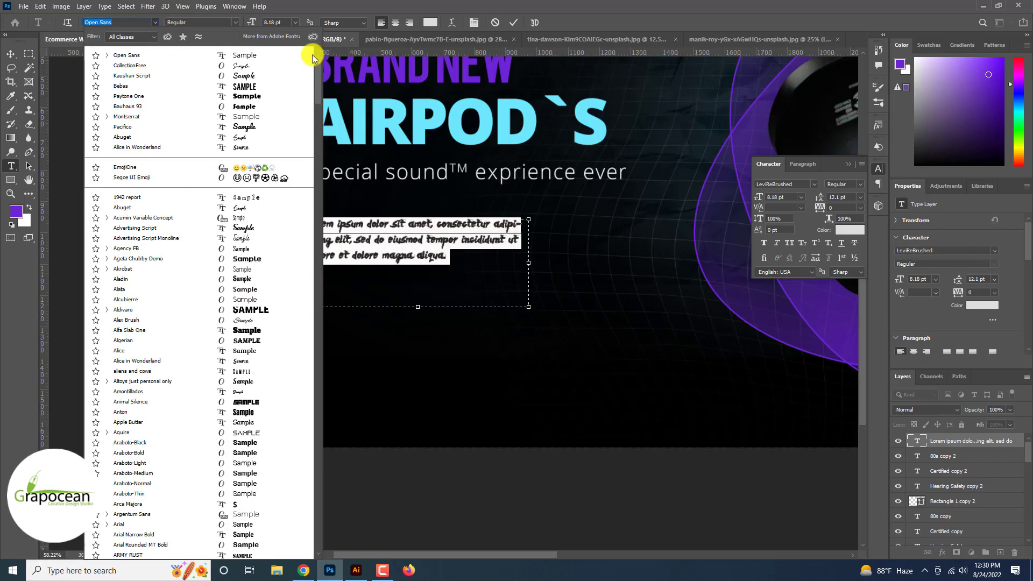
click(247, 56)
click(235, 24)
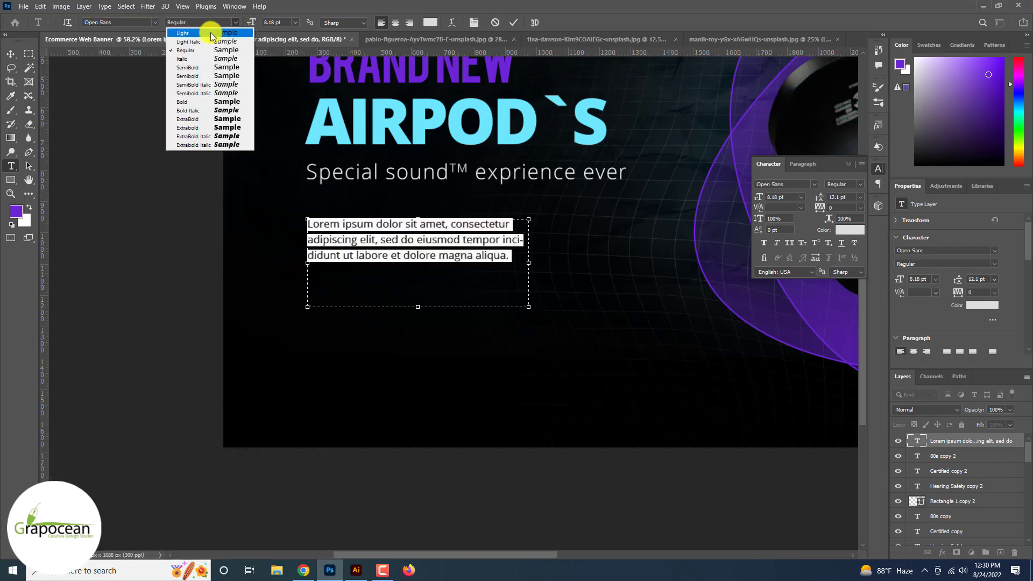
click(215, 35)
click(11, 53)
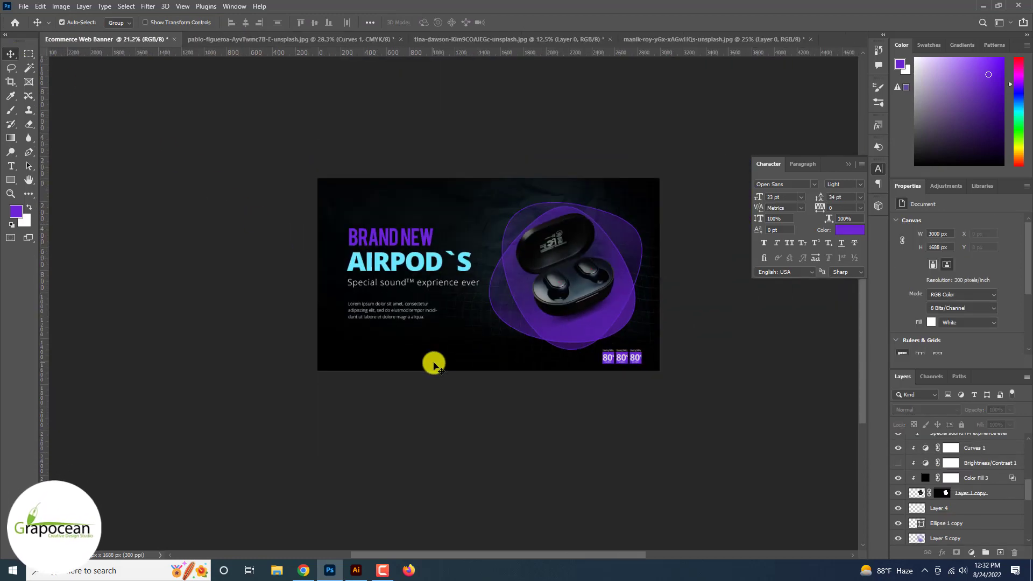
Step: Switch to Illustrator and draw a hexagon about 1046 × 906 pt on the empty canvas beside the artboard
click(357, 572)
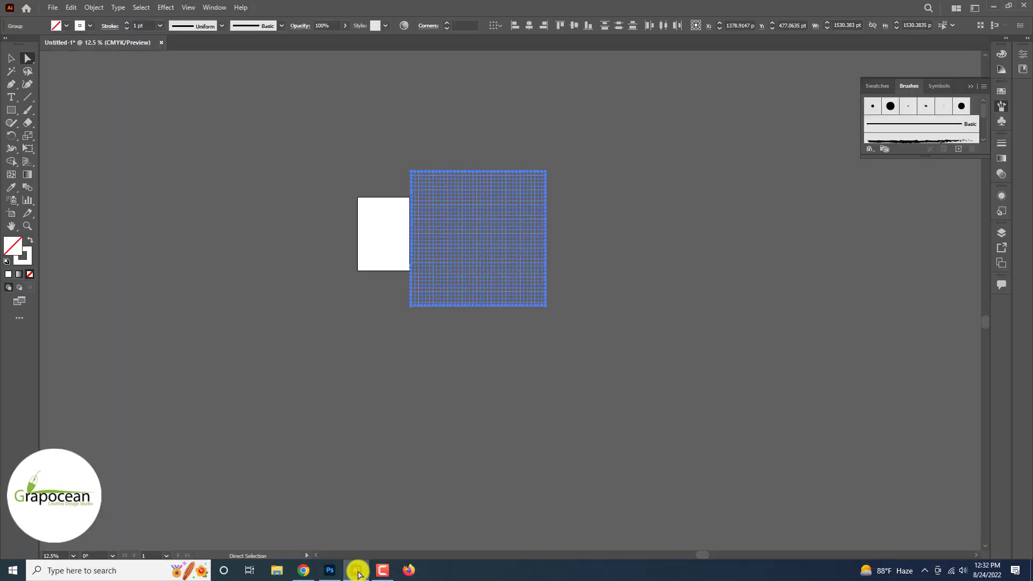
click(15, 109)
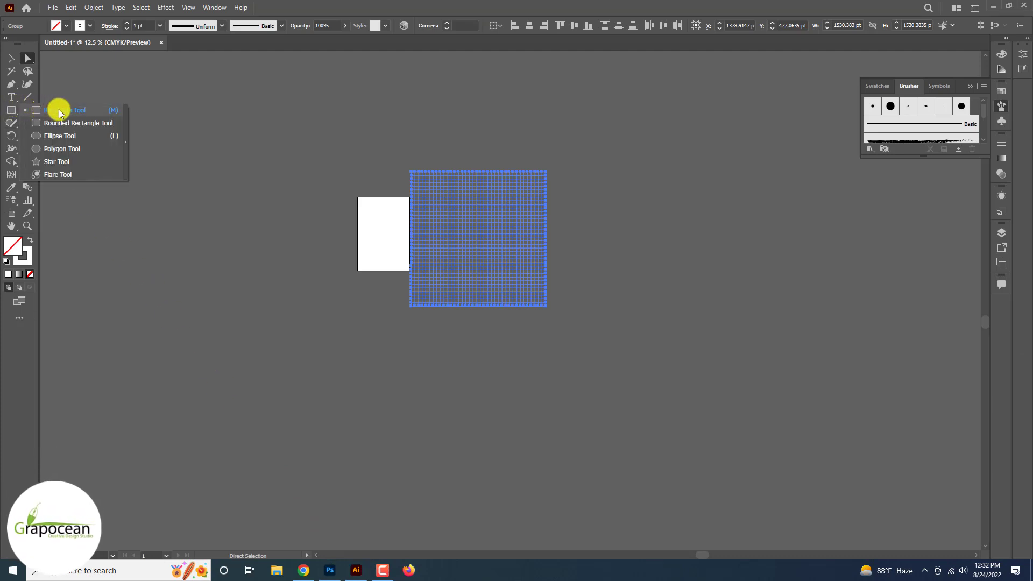
click(62, 149)
drag(201, 201, 232, 233)
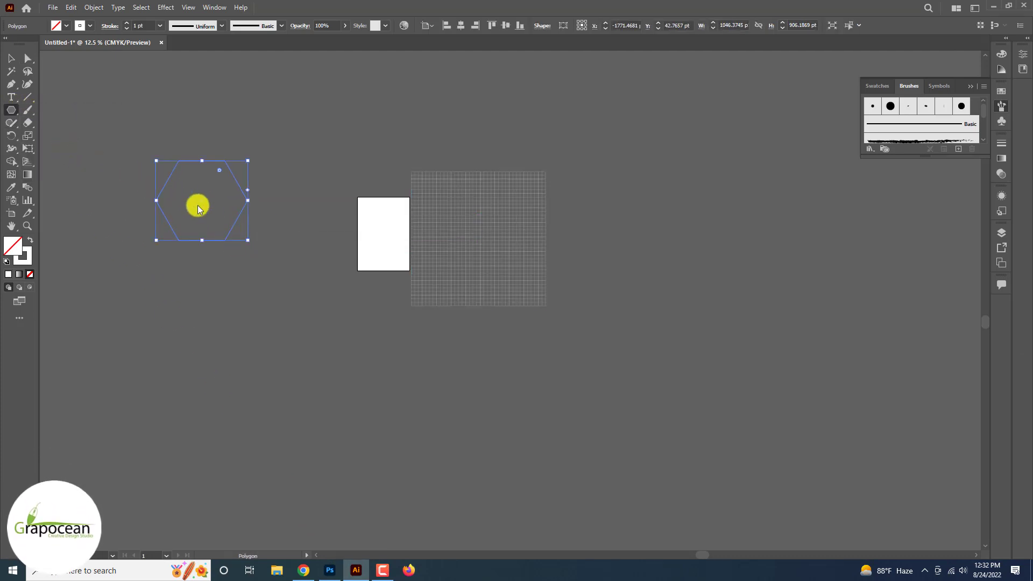
click(12, 58)
click(159, 104)
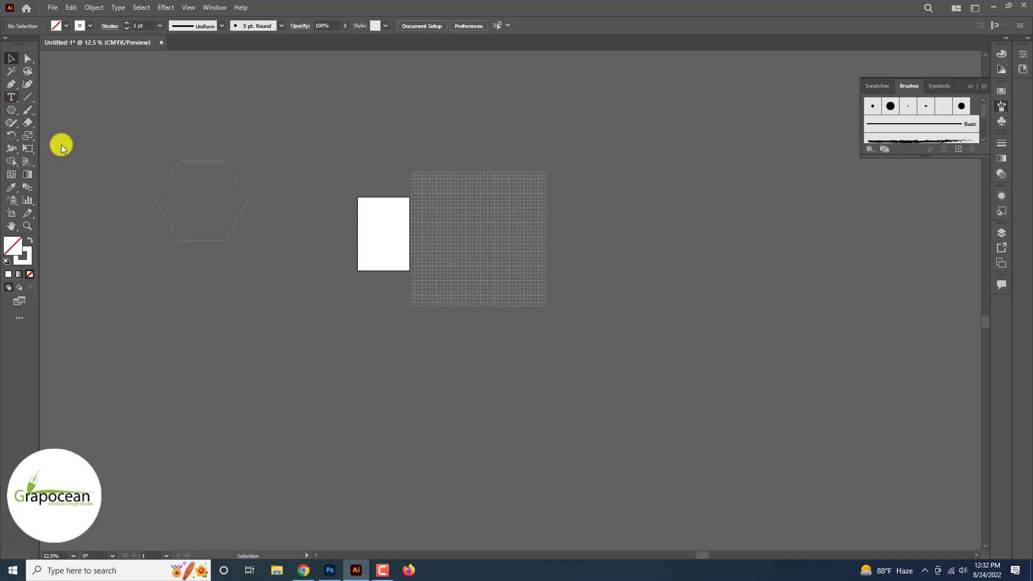
Step: Scale the hexagon down around its centre to about 184 × 159 pt
key(t)
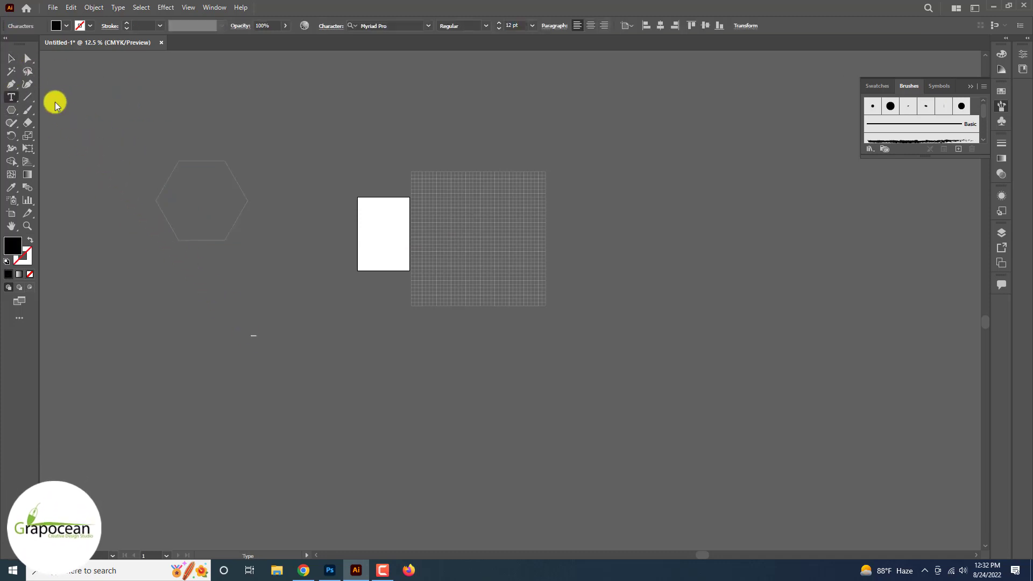
click(24, 63)
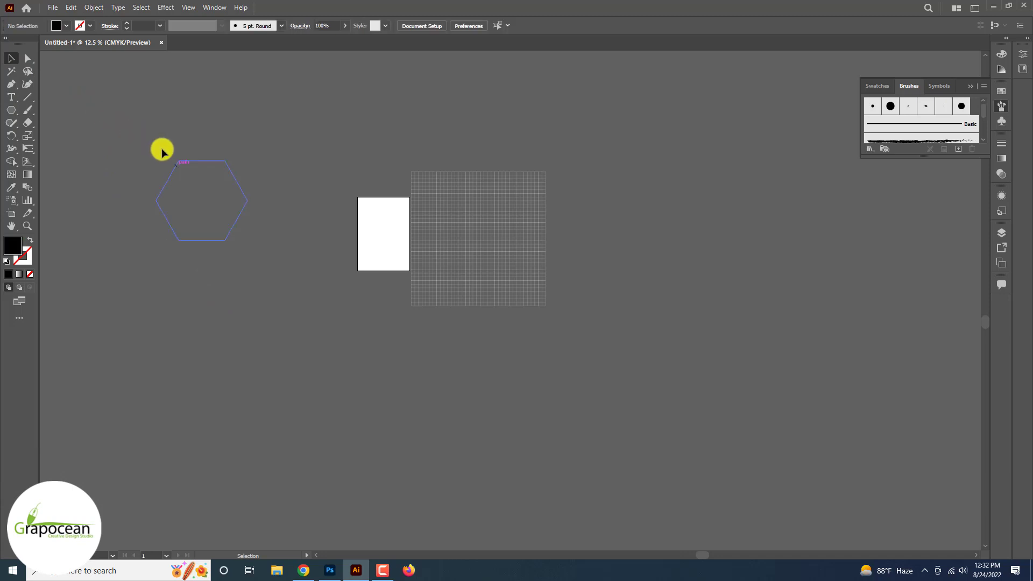
drag(161, 150, 210, 215)
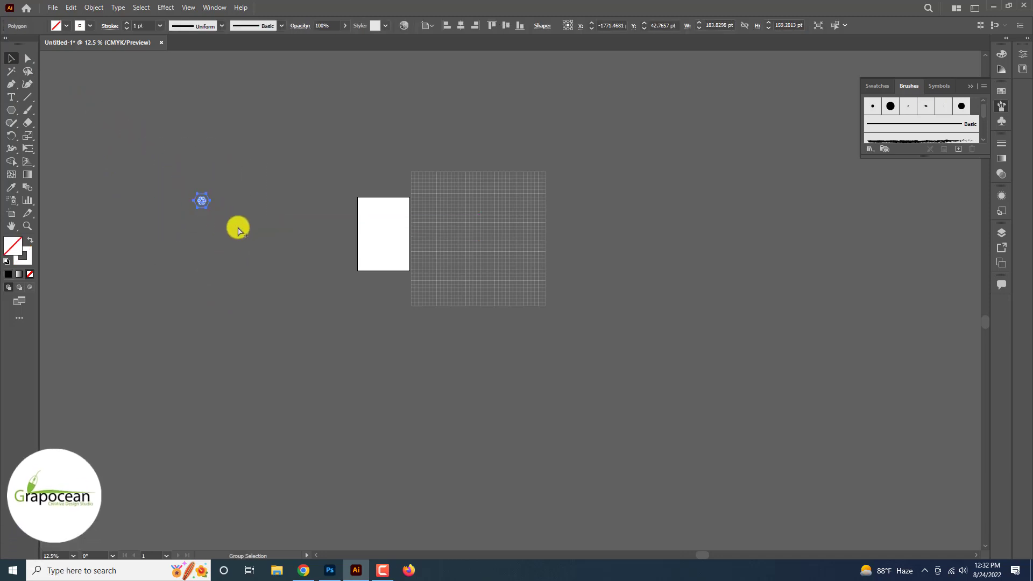
scroll(239, 229, up, 6)
click(282, 250)
Step: Add a letter "M" as text below the hexagon in Paytone One at 20 pt
click(12, 98)
click(359, 272)
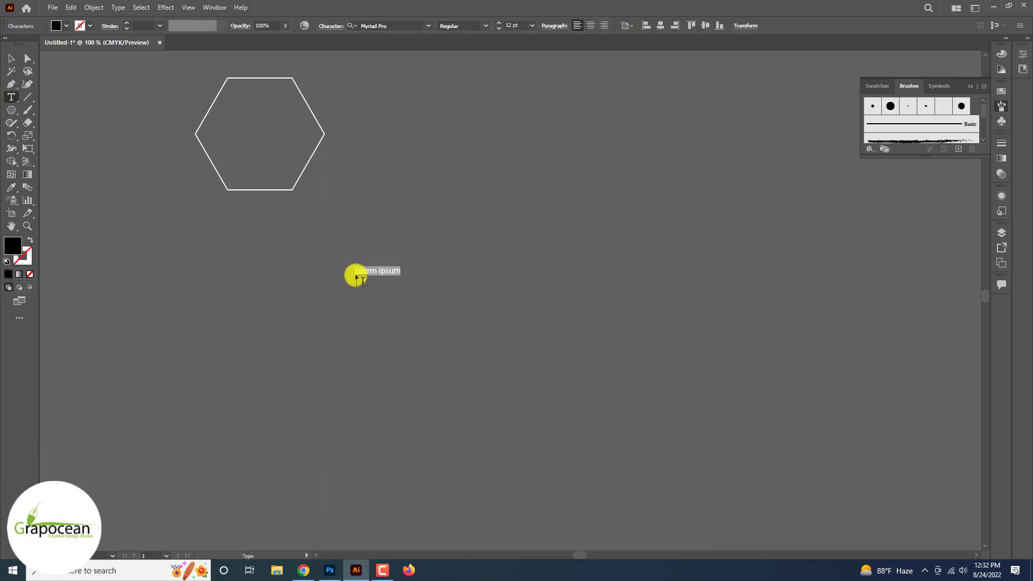
key(BackSpace)
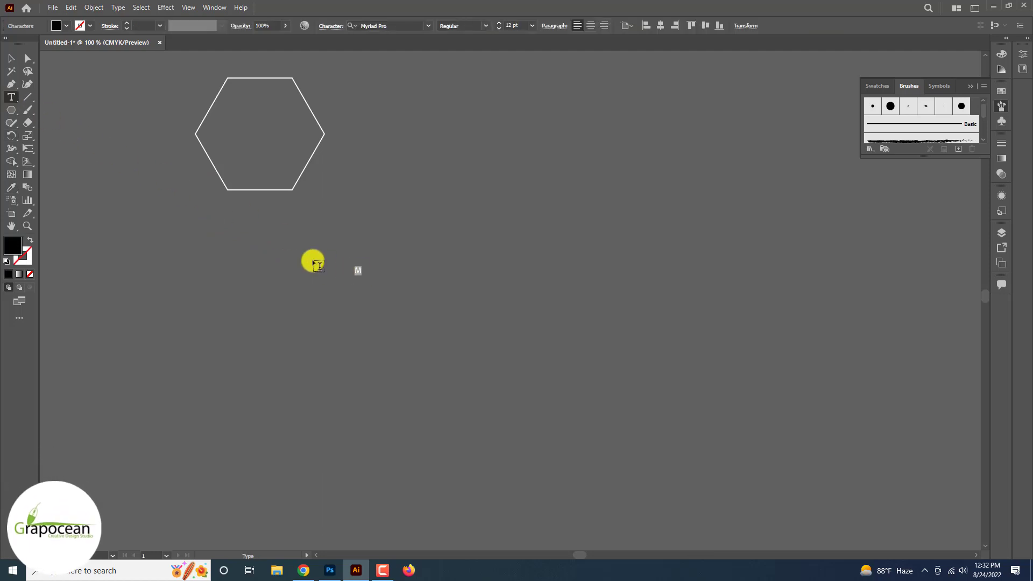
click(428, 27)
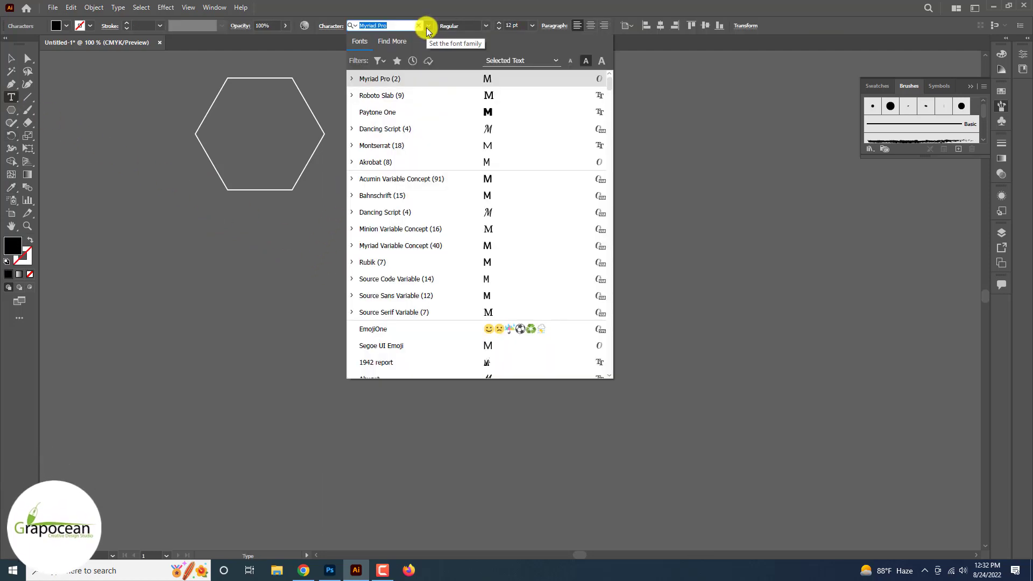
click(424, 111)
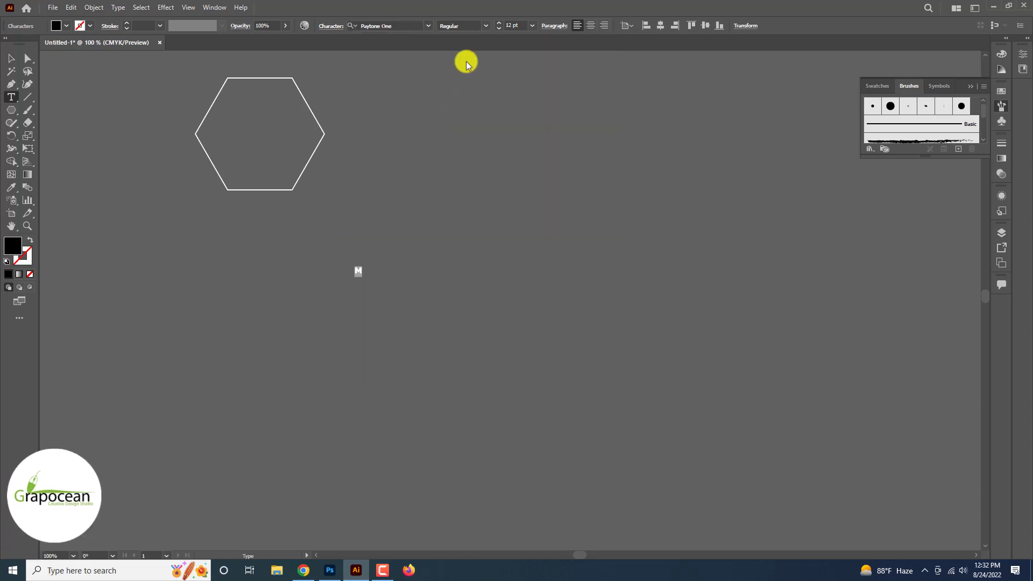
click(11, 58)
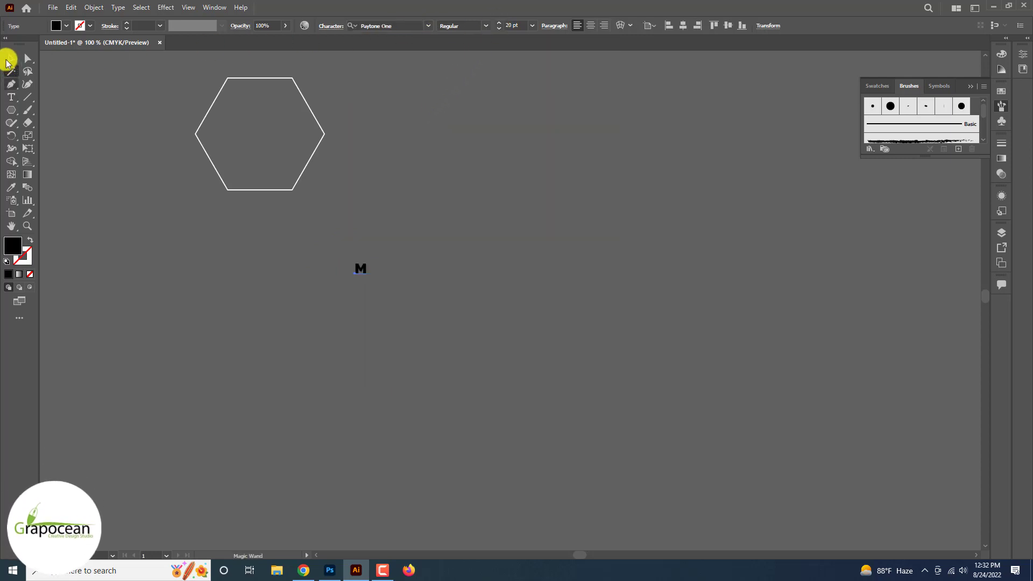
Step: Enlarge the letter M to about 246 pt and move it beside the hexagon, clear of its outline
drag(367, 280, 517, 392)
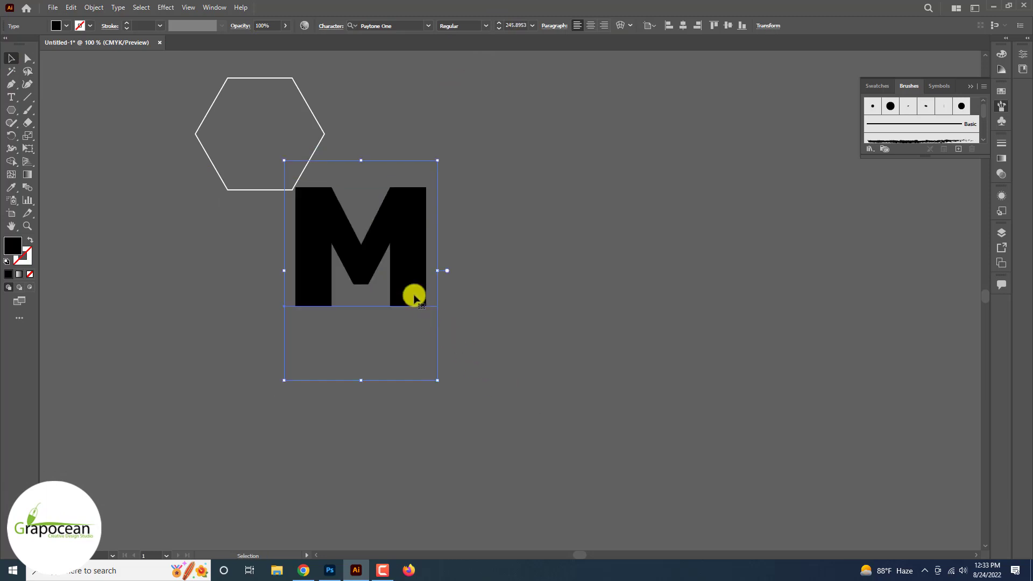
drag(415, 295, 505, 295)
click(334, 380)
click(282, 190)
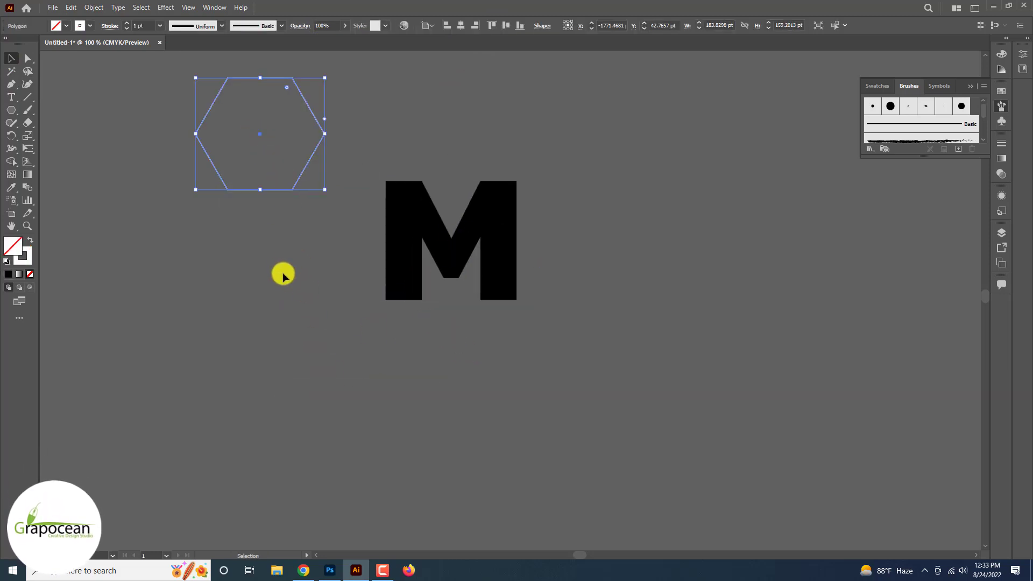
click(284, 217)
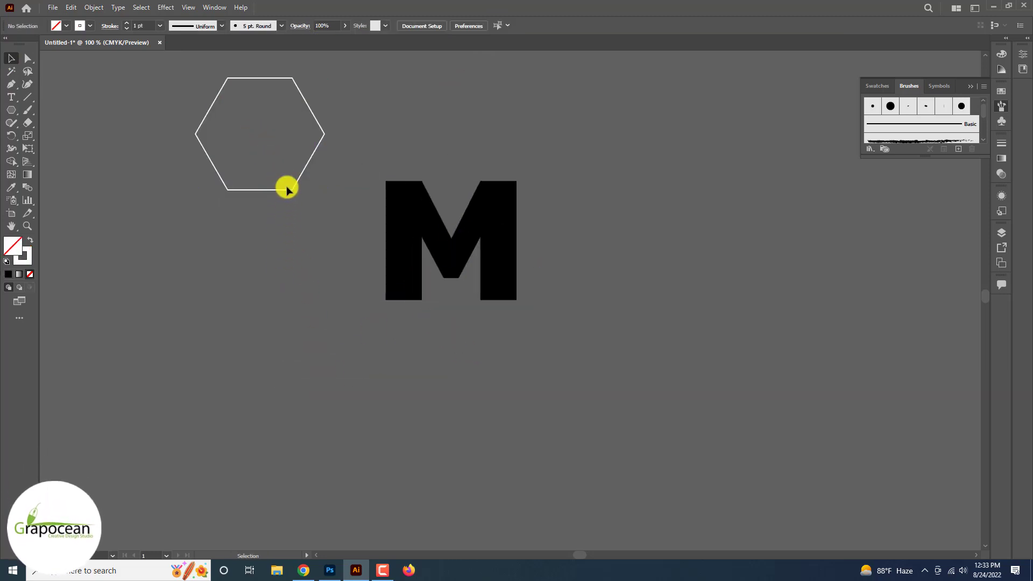
Step: Warp the letter M into the hexagon's shape with Envelope Distort, using the hexagon as the top object
click(272, 254)
click(300, 182)
shift+click(409, 219)
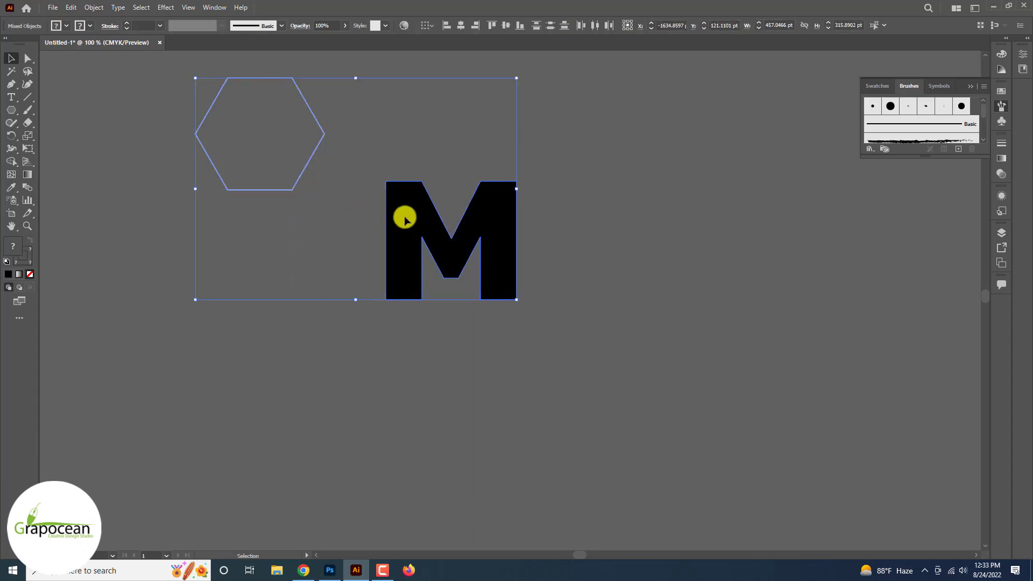
click(97, 9)
key(Down)
key(Down)
key(Down)
key(Down)
key(Down)
key(Down)
key(Down)
key(Down)
key(Down)
key(Down)
key(Down)
key(Down)
key(Down)
key(Down)
key(Down)
key(Down)
key(Down)
key(Down)
key(Down)
key(Down)
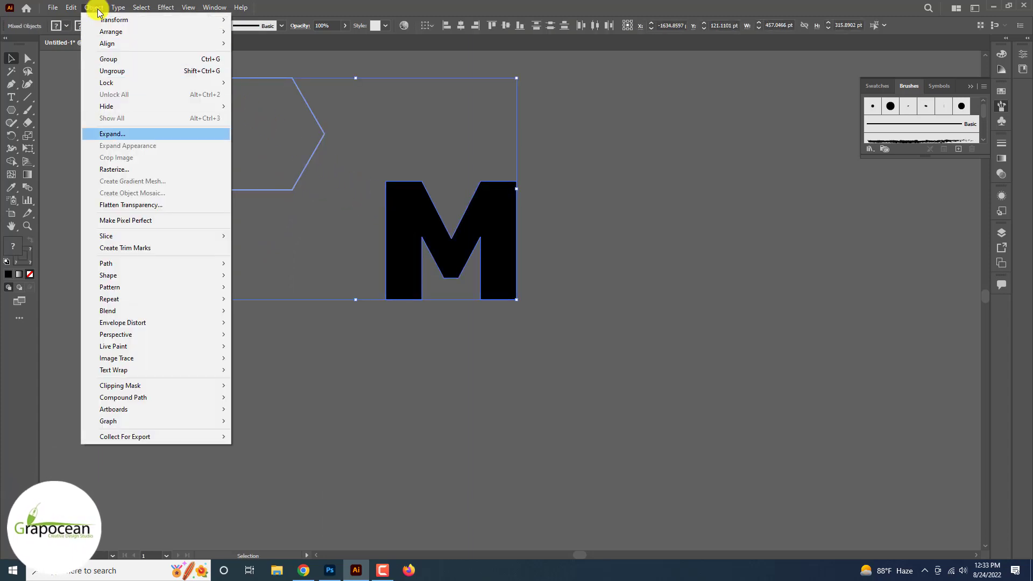
key(Down)
key(Down)
key(Down)
key(Right)
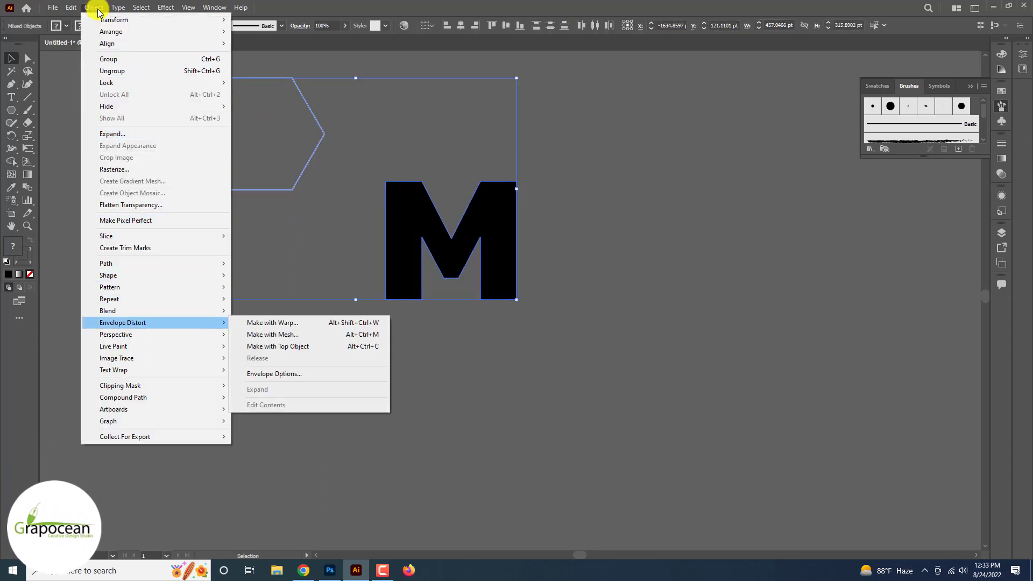
key(Down)
key(Down)
key(Down)
key(Down)
key(Up)
key(Return)
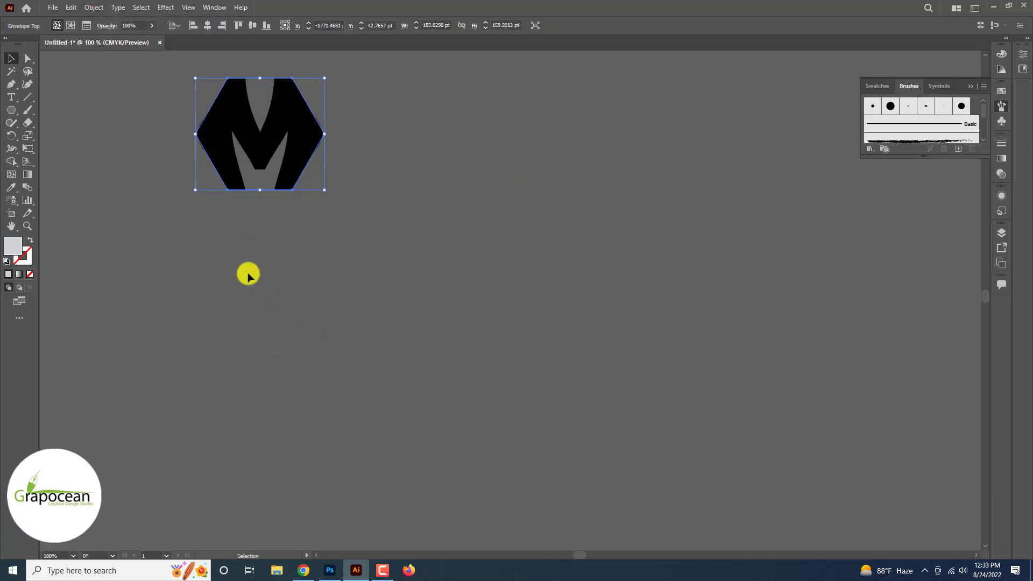
Step: Bring the hexagonal M graphic into the Photoshop banner as a vector smart object, placed above the BRAND NEW headline
click(279, 272)
drag(290, 177, 454, 330)
drag(493, 368, 333, 133)
scroll(459, 332, up, 2)
click(533, 22)
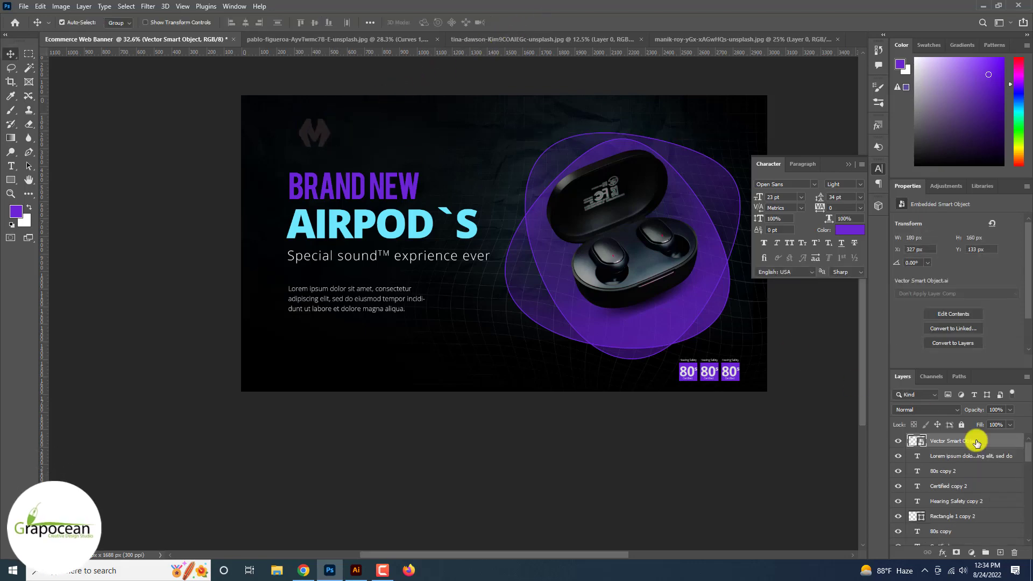
Step: Apply a Color Overlay layer style in light grey d6d6d6 to the M graphic
right_click(979, 441)
click(918, 81)
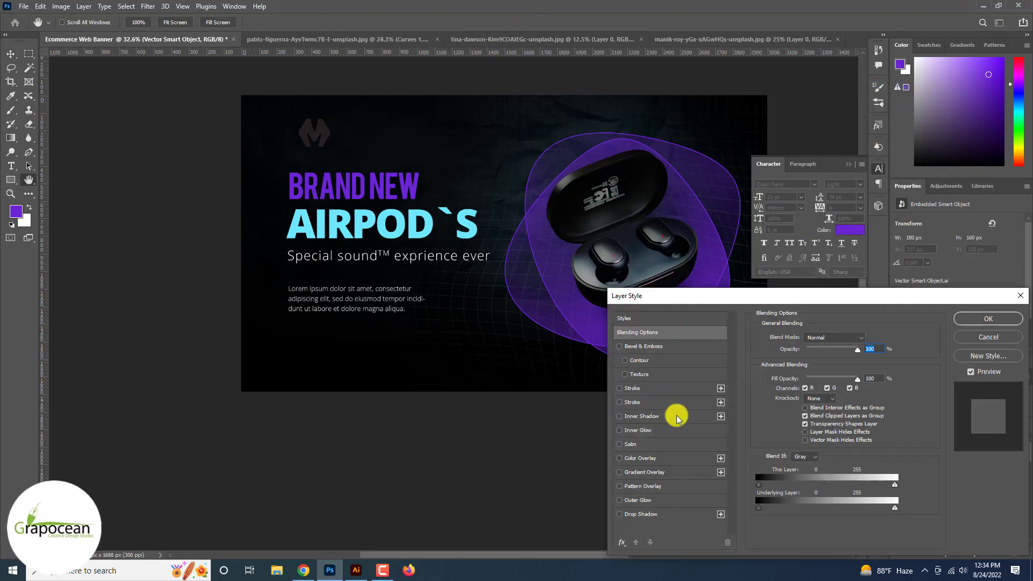
click(646, 456)
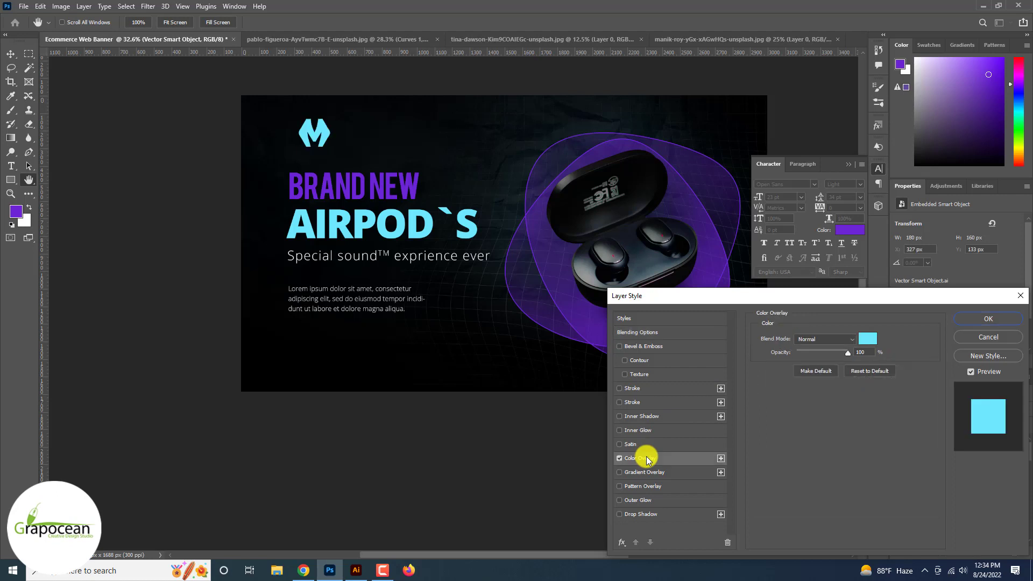
click(868, 338)
click(389, 185)
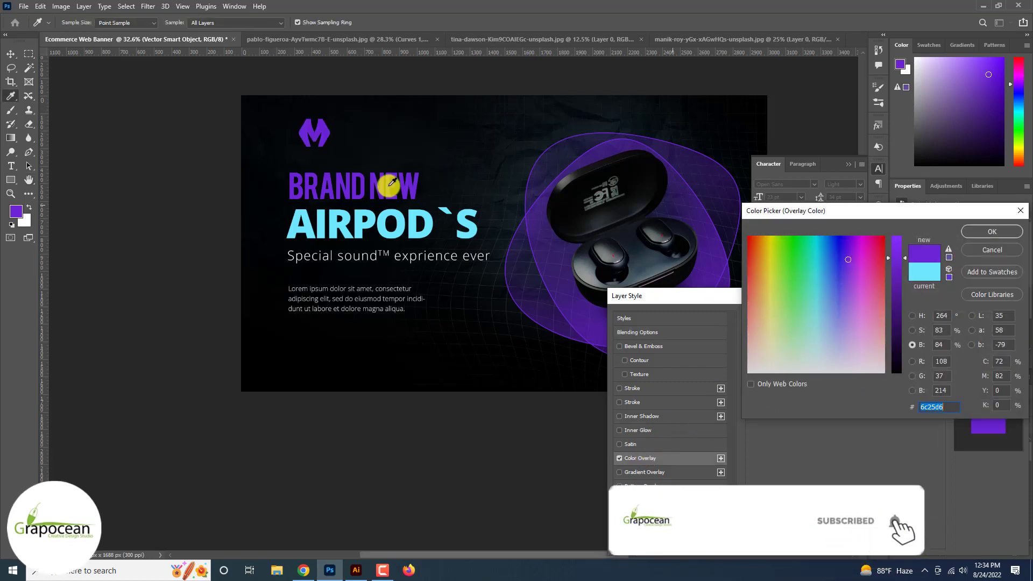
drag(793, 307, 738, 392)
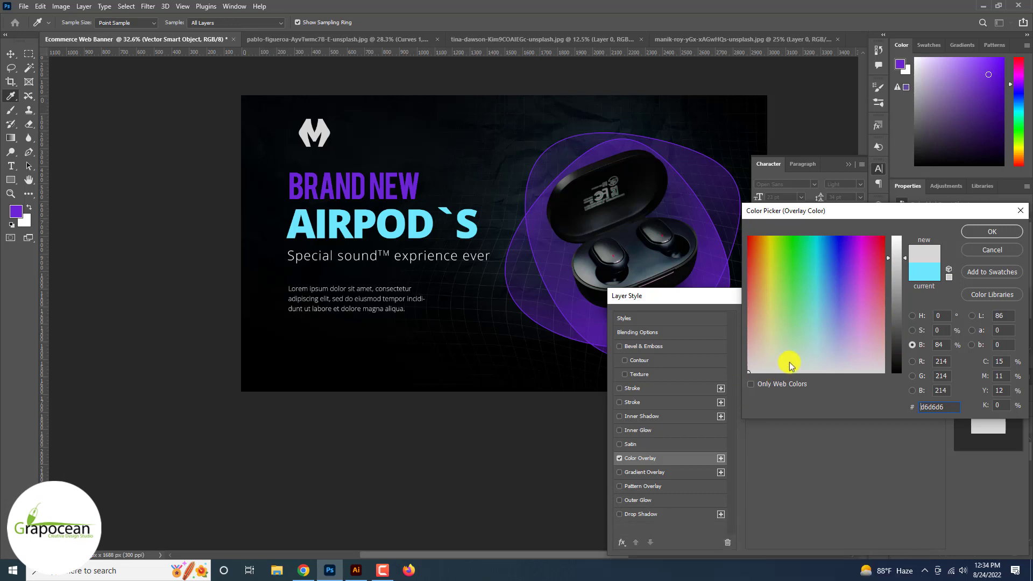
click(990, 235)
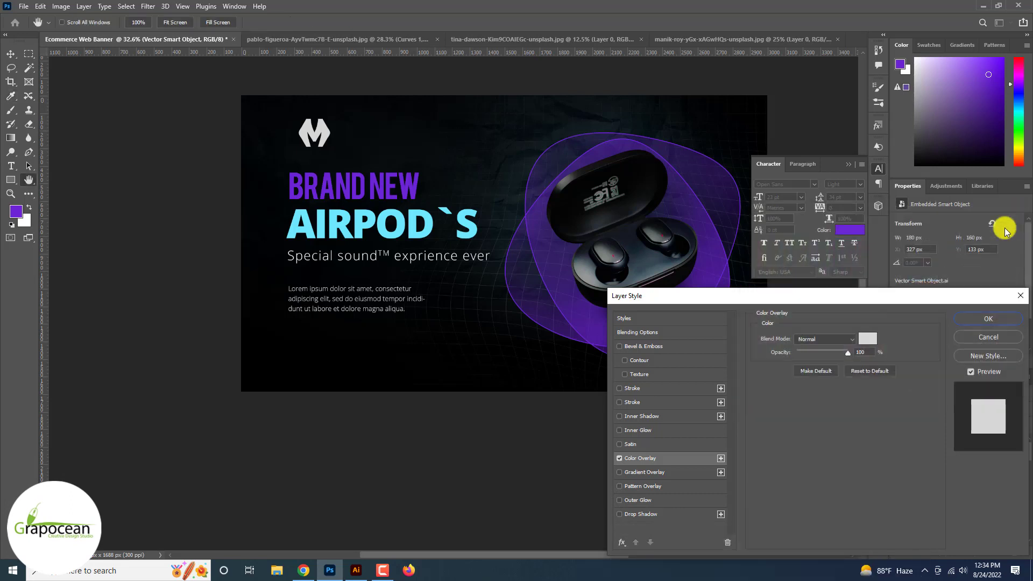
click(990, 317)
Step: Add the text "Logo" beside the M graphic in Open Sans Light at 23 pt
click(12, 168)
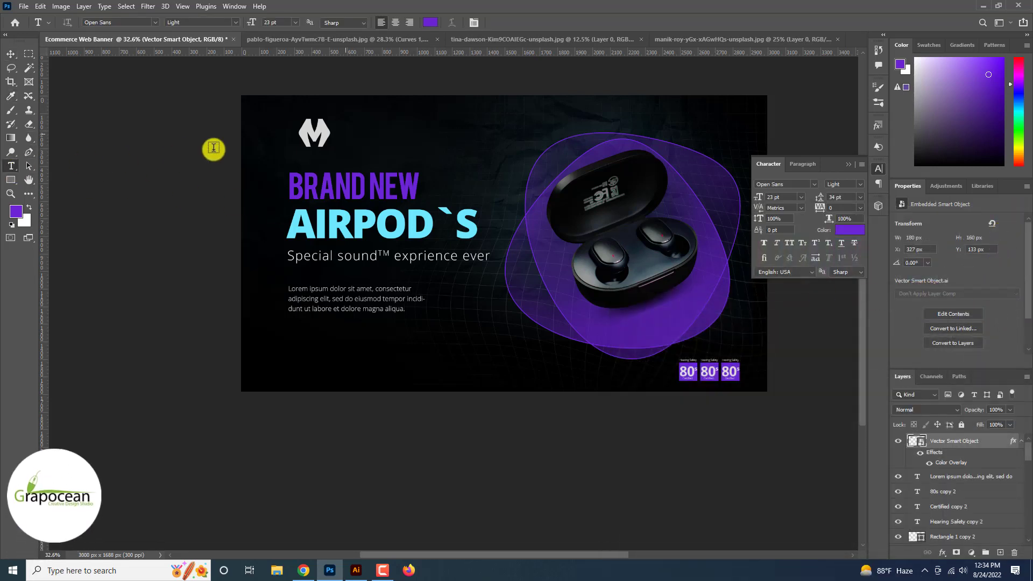
click(339, 137)
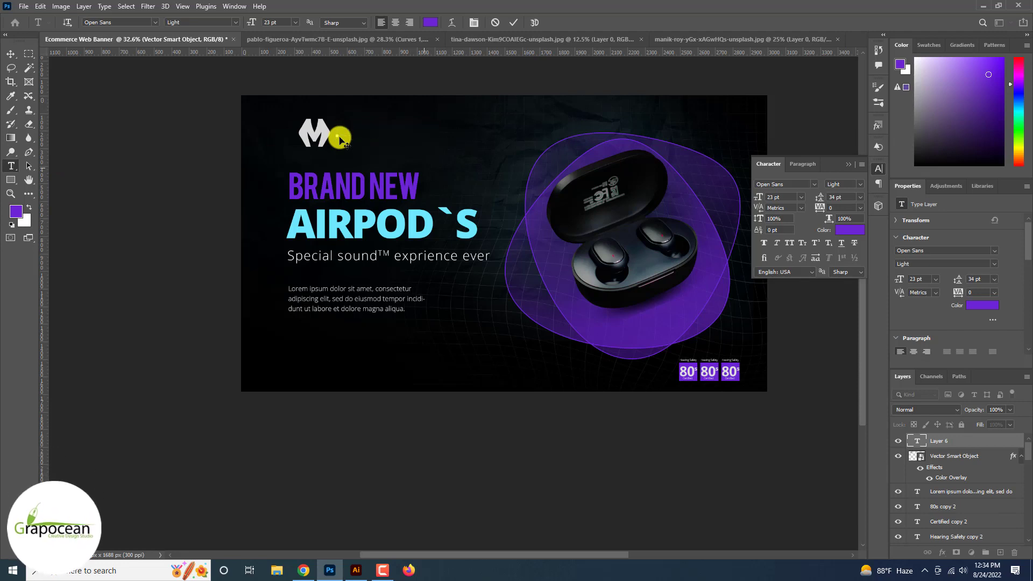
scroll(340, 140, up, 1)
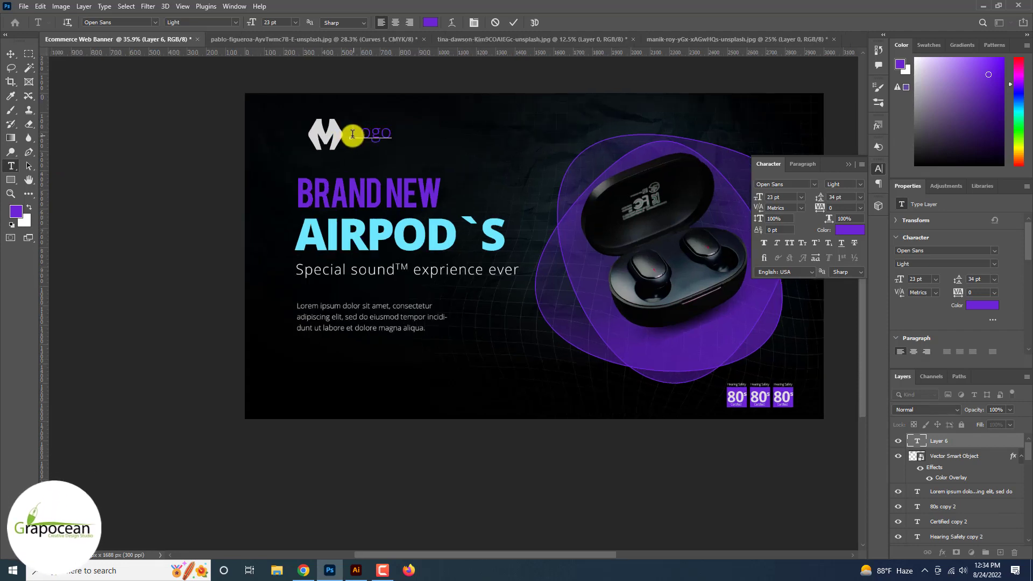
Step: Set the Logo text to Bold at 40 pt and align it beside the M graphic
click(232, 22)
click(232, 22)
click(231, 22)
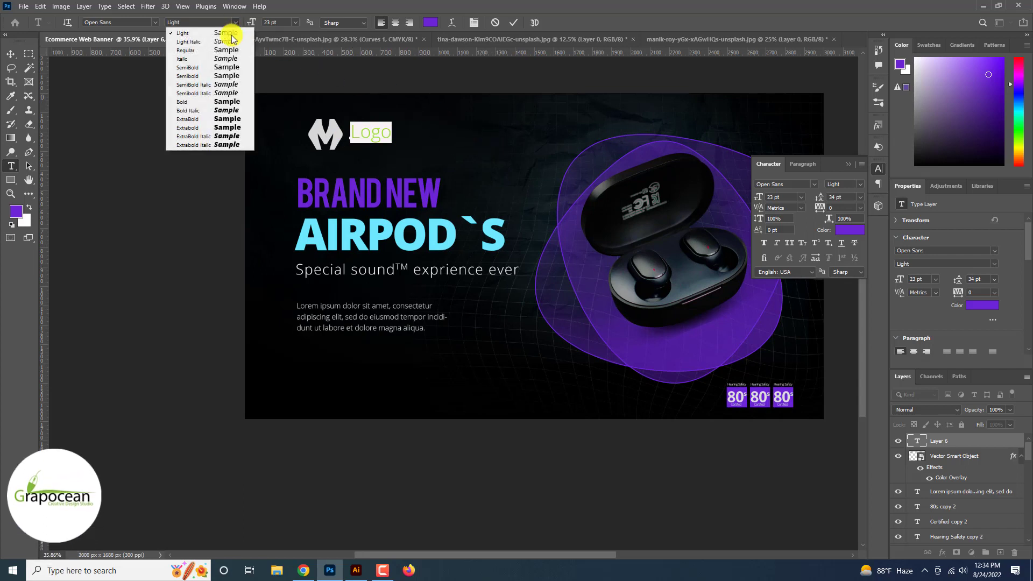
click(218, 103)
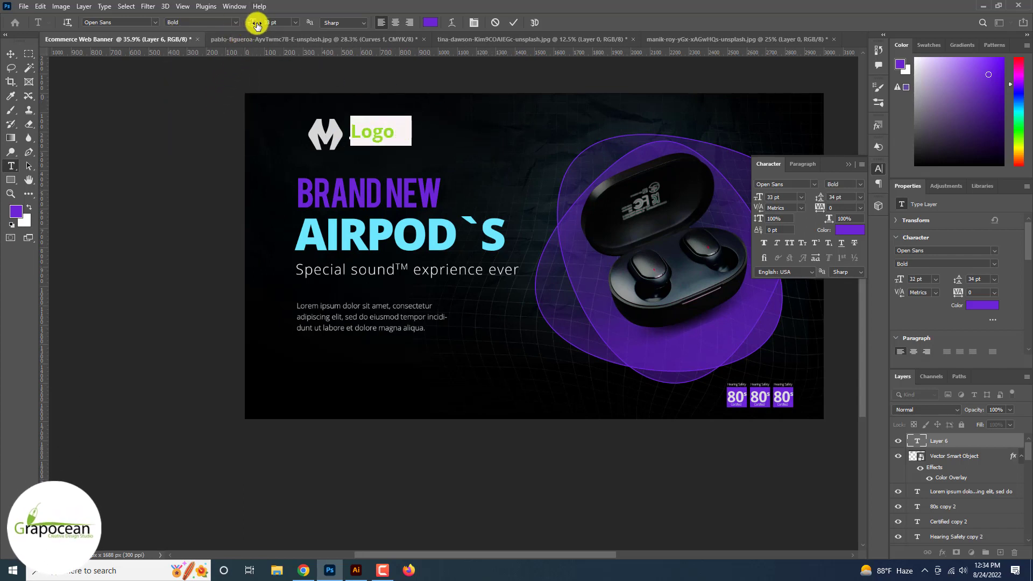
drag(257, 26, 260, 24)
click(11, 54)
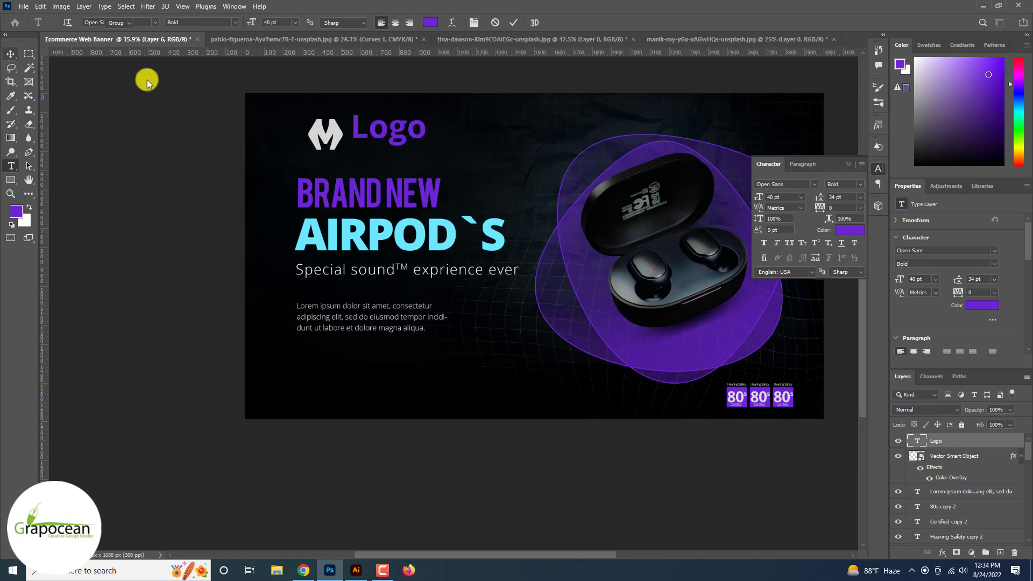
drag(399, 136, 396, 143)
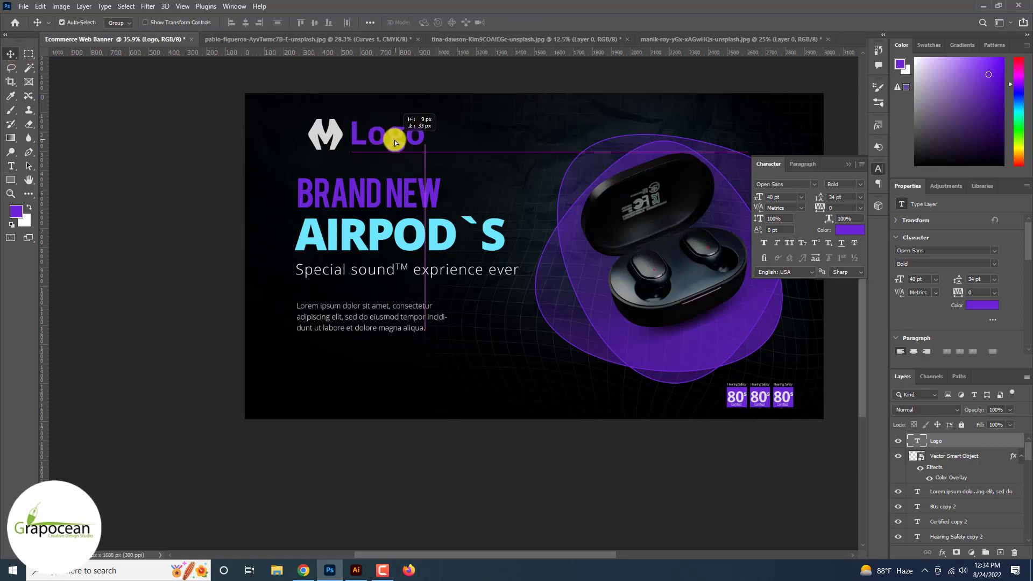
scroll(396, 156, up, 5)
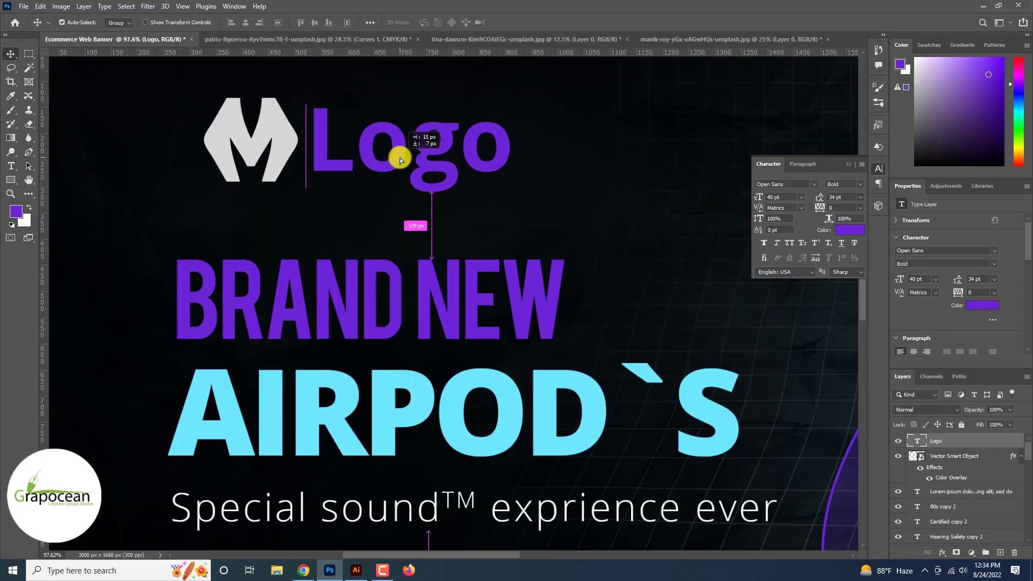
Step: Tighten the tracking of the Logo text to -60
key(t)
drag(313, 149, 595, 178)
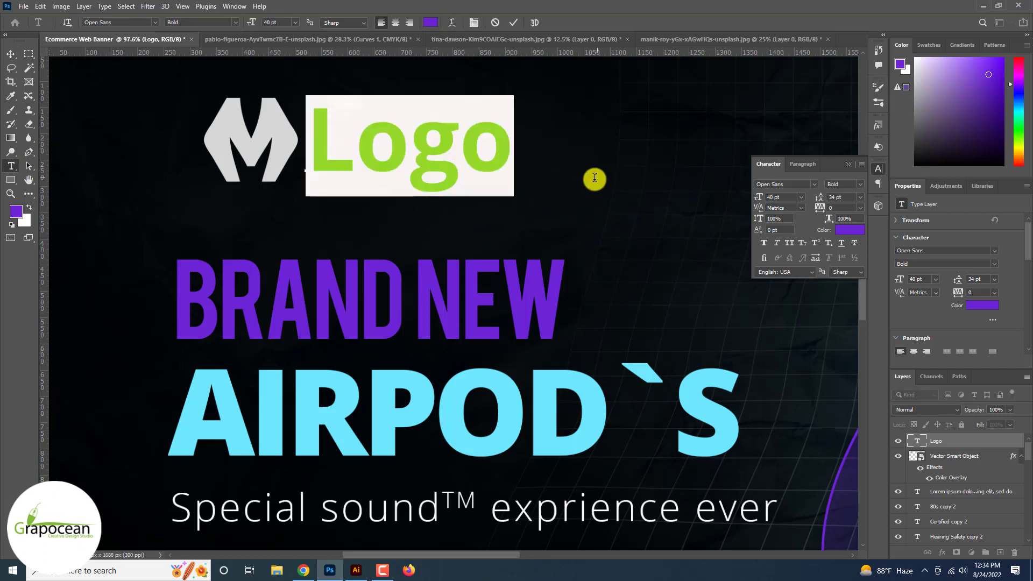
key(alt+Left)
key(alt+Left)
key(alt+Left)
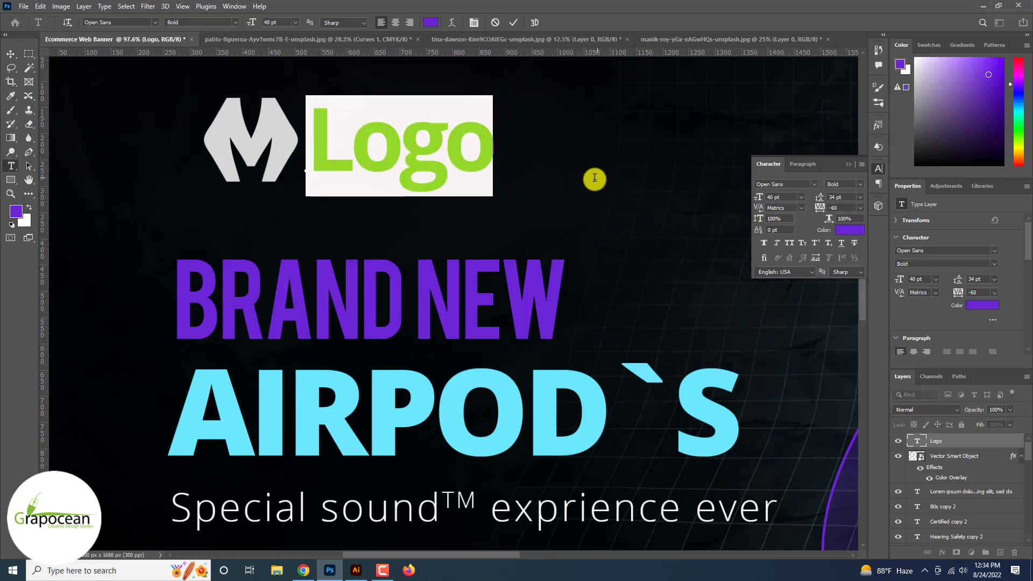
click(861, 207)
click(859, 274)
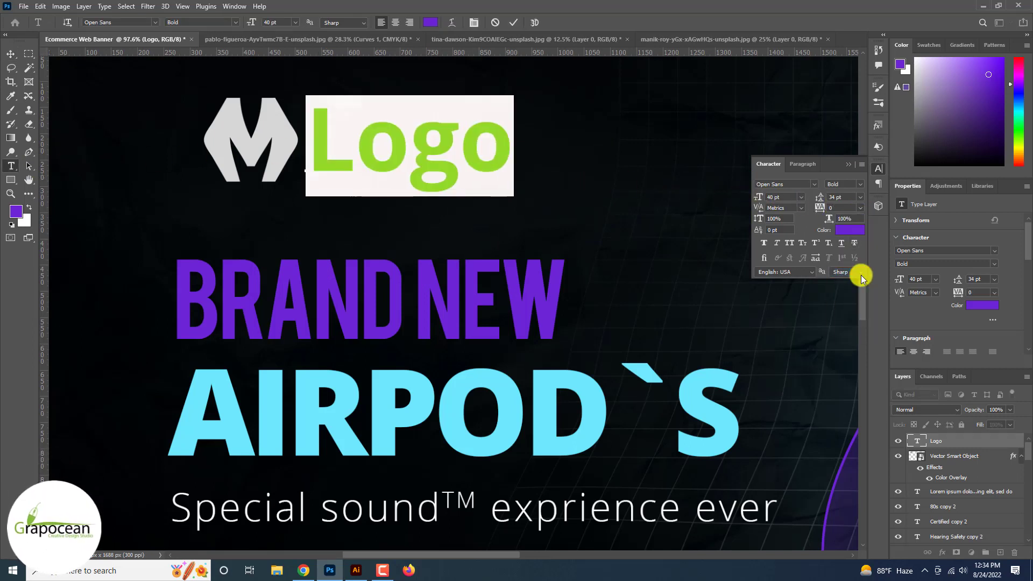
key(ctrl+z)
Step: Set the Logo text's leading to Auto and move the text slightly further from the M graphic
click(860, 198)
click(851, 207)
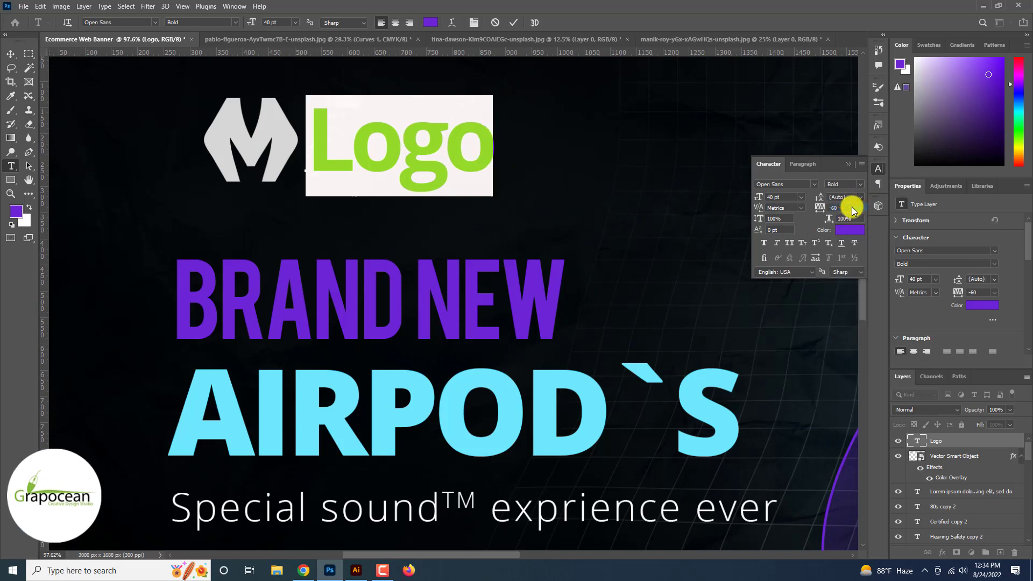
click(9, 54)
drag(308, 130, 342, 141)
Step: Draw a purple circle about 252 px in diameter and centre it over the M graphic
click(11, 179)
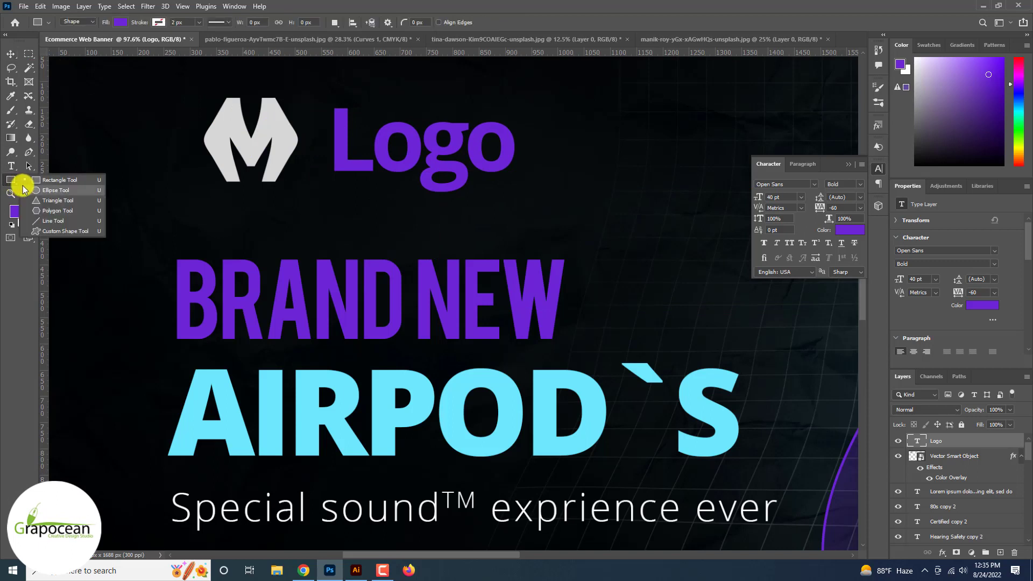
click(43, 192)
drag(301, 212, 318, 220)
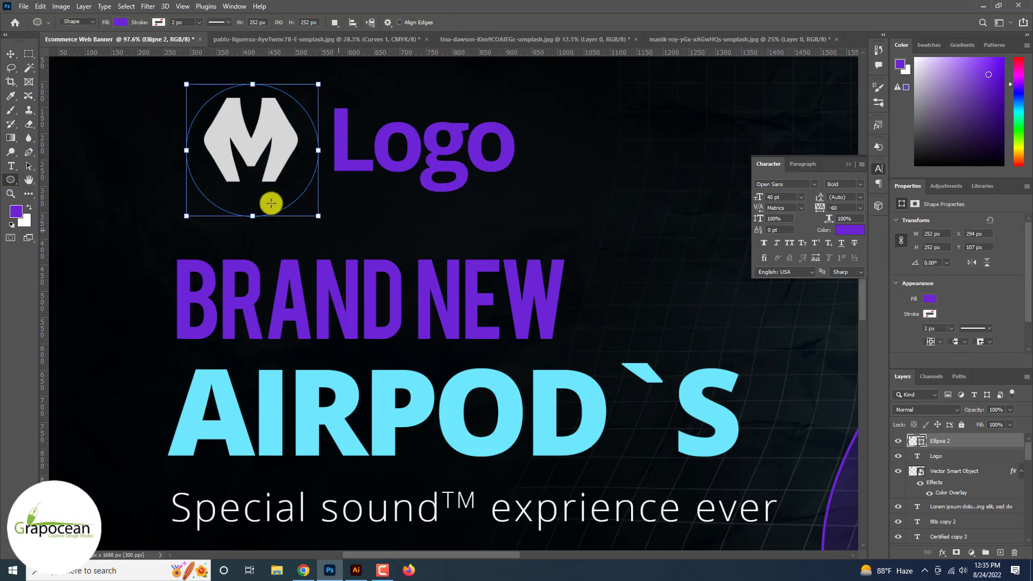
click(10, 54)
drag(284, 184, 283, 174)
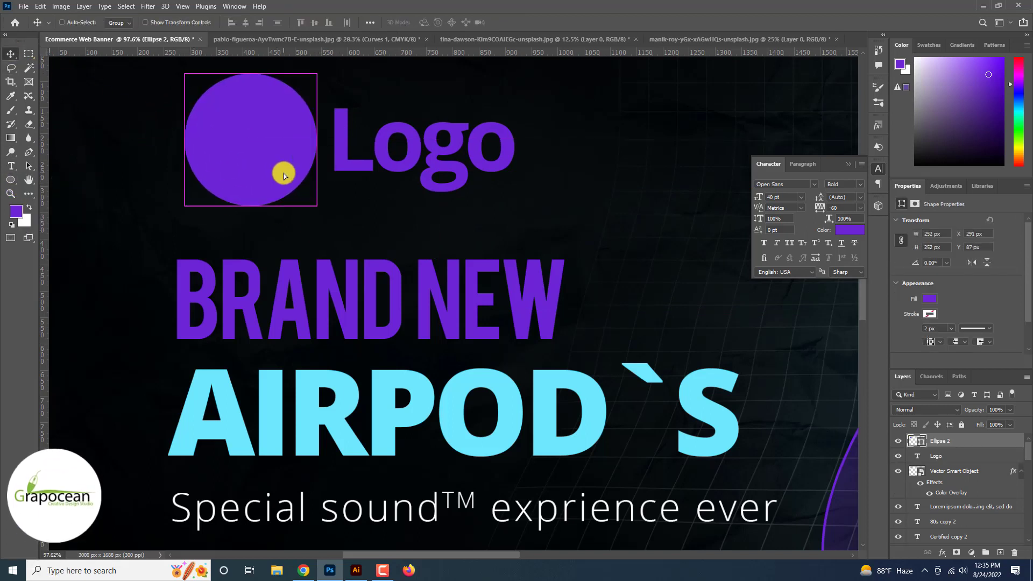
Step: Move the purple circle's layer down the stack, behind the M graphic and just above the background layers
key(ctrl+bracketright)
key(ctrl+bracketright)
key(ctrl+bracketright)
key(ctrl+bracketright)
key(ctrl+bracketright)
key(ctrl+bracketright)
key(ctrl+bracketright)
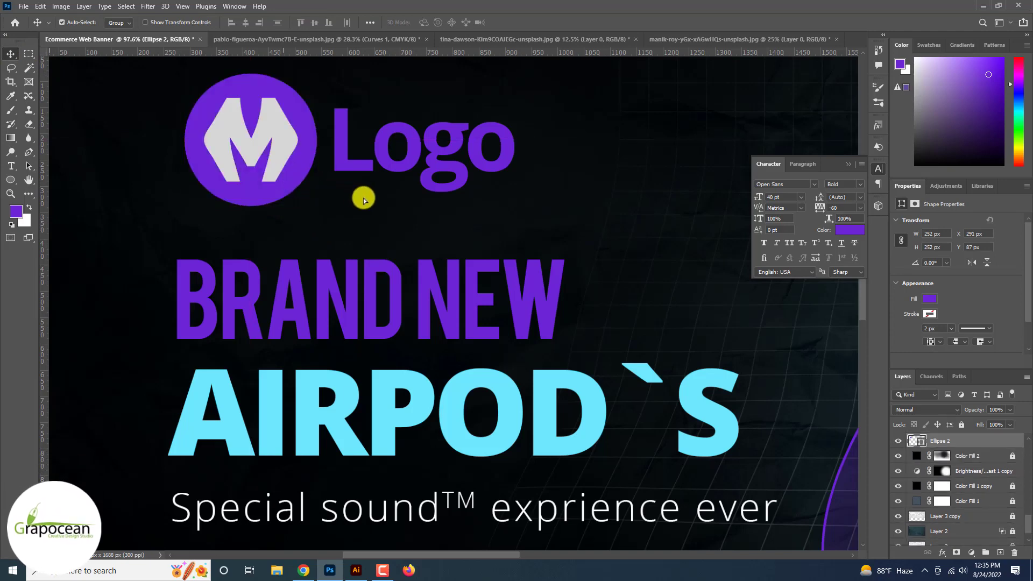
scroll(389, 207, down, 5)
scroll(390, 207, up, 2)
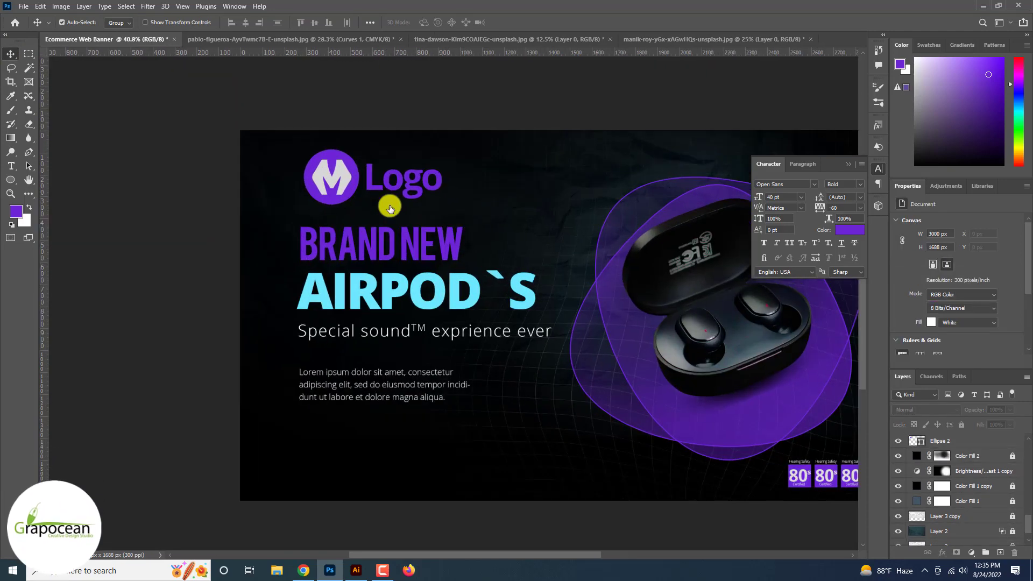
Step: Scale the Logo text, circle and M graphic together to about 32% and place them near the banner's upper-left corner
scroll(372, 194, up, 6)
click(365, 176)
shift+click(322, 171)
shift+click(280, 157)
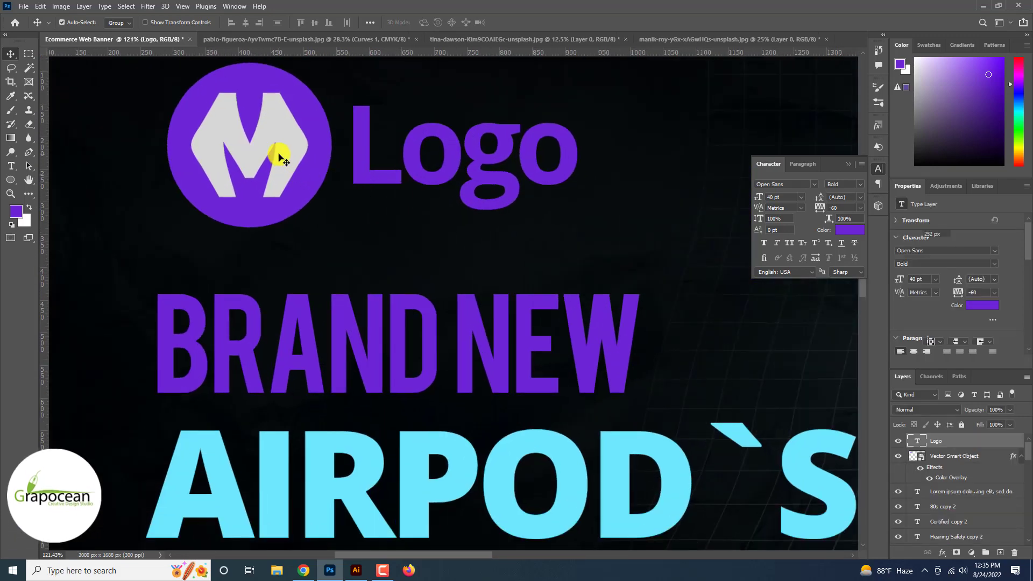
key(ctrl+t)
drag(576, 224, 297, 144)
scroll(428, 196, down, 3)
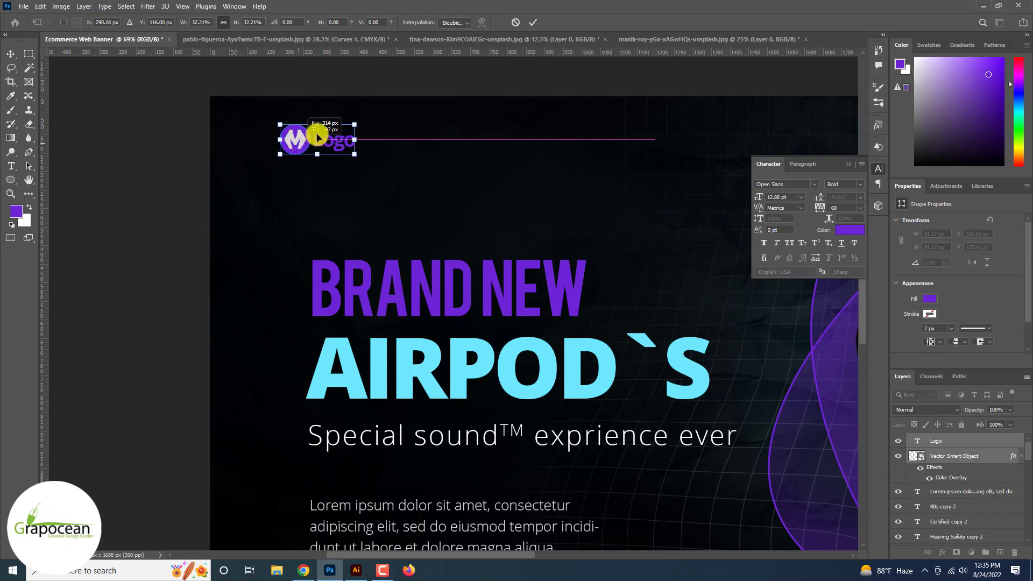
click(534, 22)
key(ctrl+0)
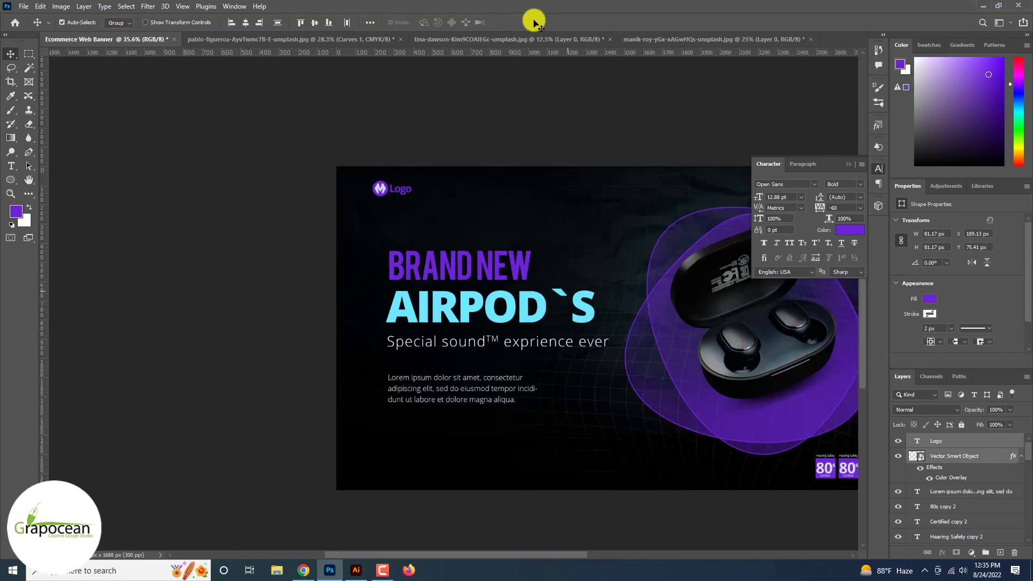
Step: Enlarge the whole logo to about 124% of its size
scroll(523, 48, down, 3)
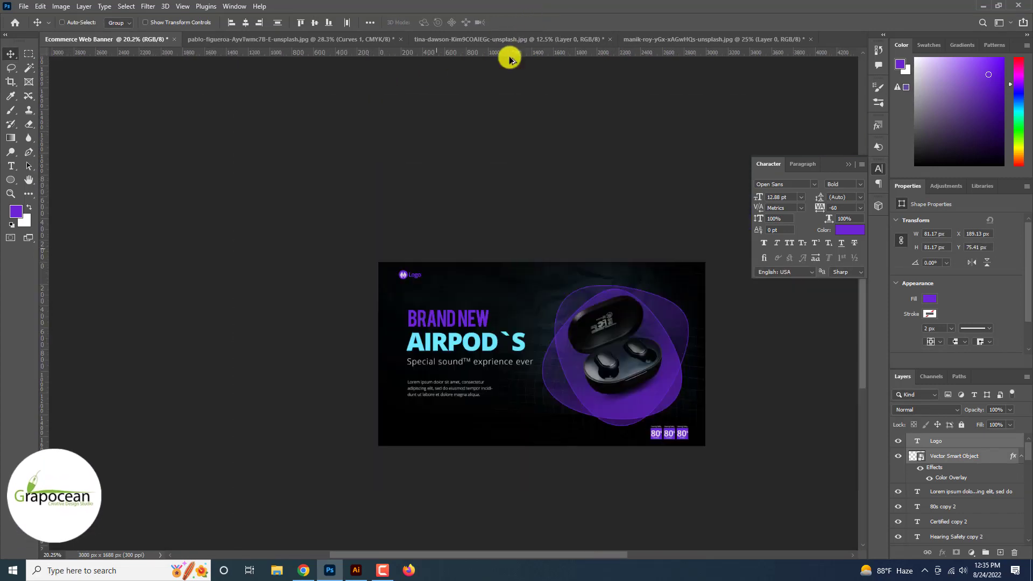
scroll(393, 250, up, 5)
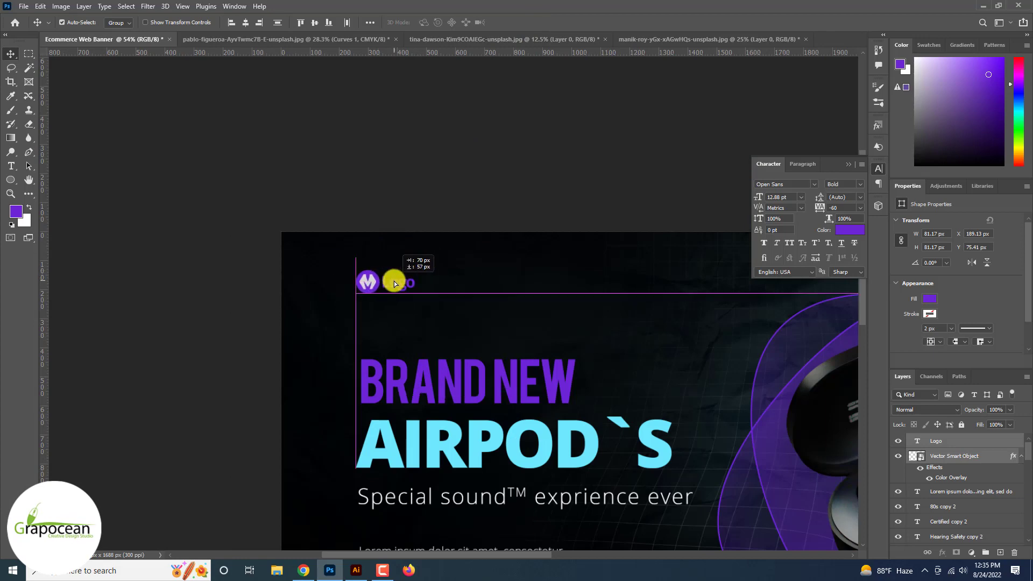
scroll(394, 280, down, 3)
scroll(394, 281, up, 2)
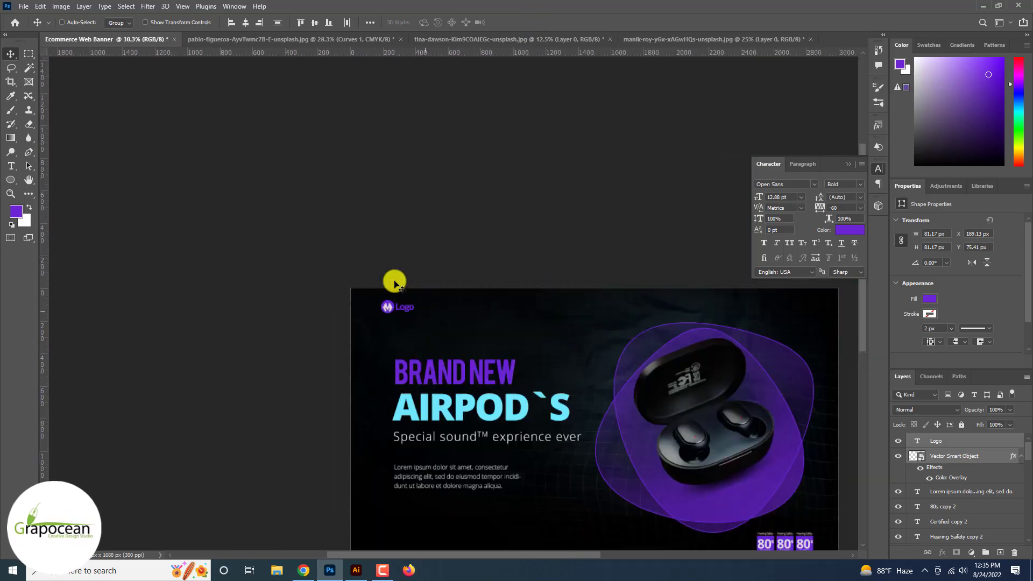
key(ctrl+t)
scroll(396, 282, up, 4)
drag(410, 302, 422, 308)
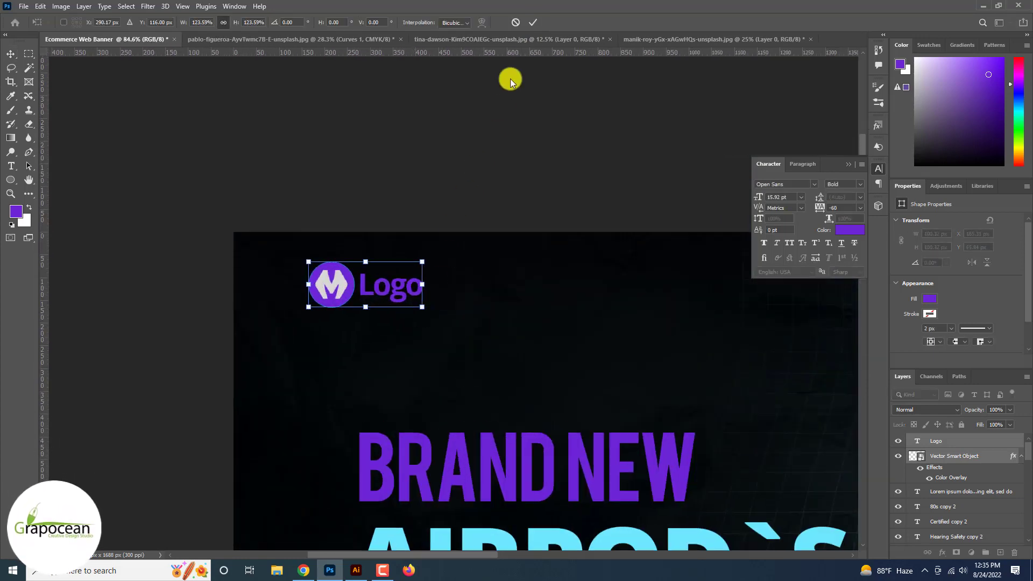
click(533, 22)
Step: Recolour the Logo text to light grey d6d6d6 and change its font style to Regular
key(t)
double_click(362, 285)
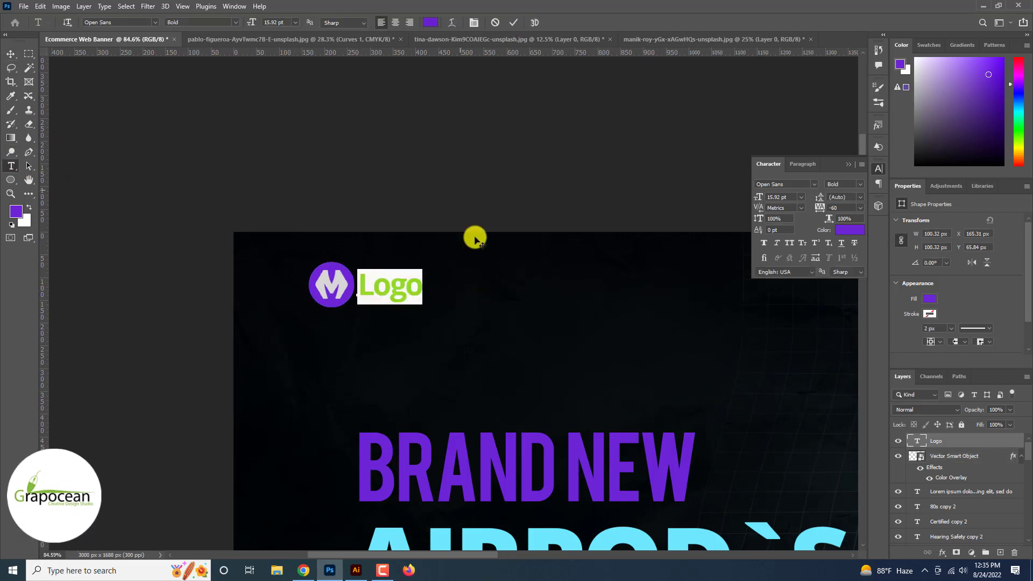
click(430, 22)
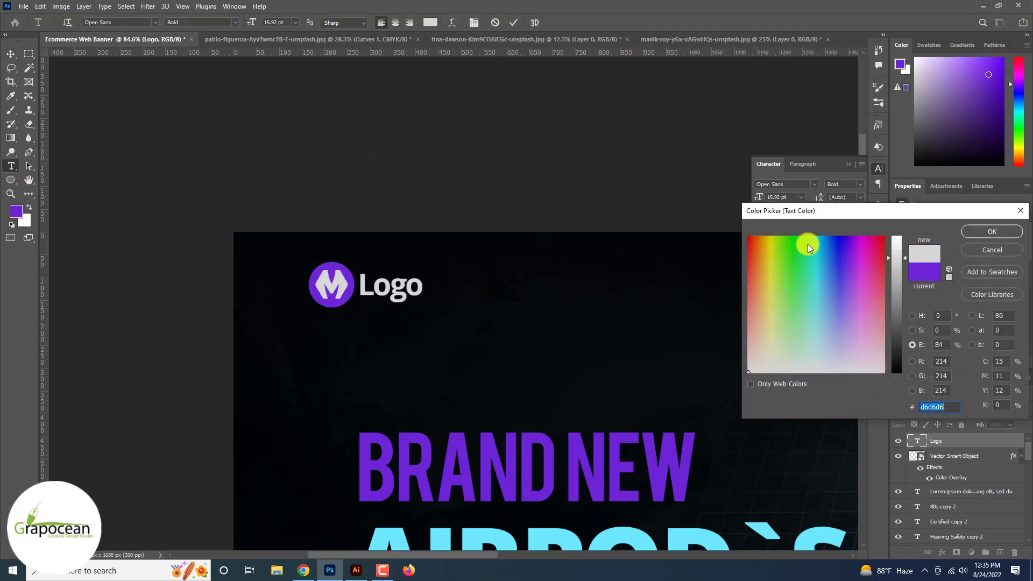
click(992, 232)
click(236, 23)
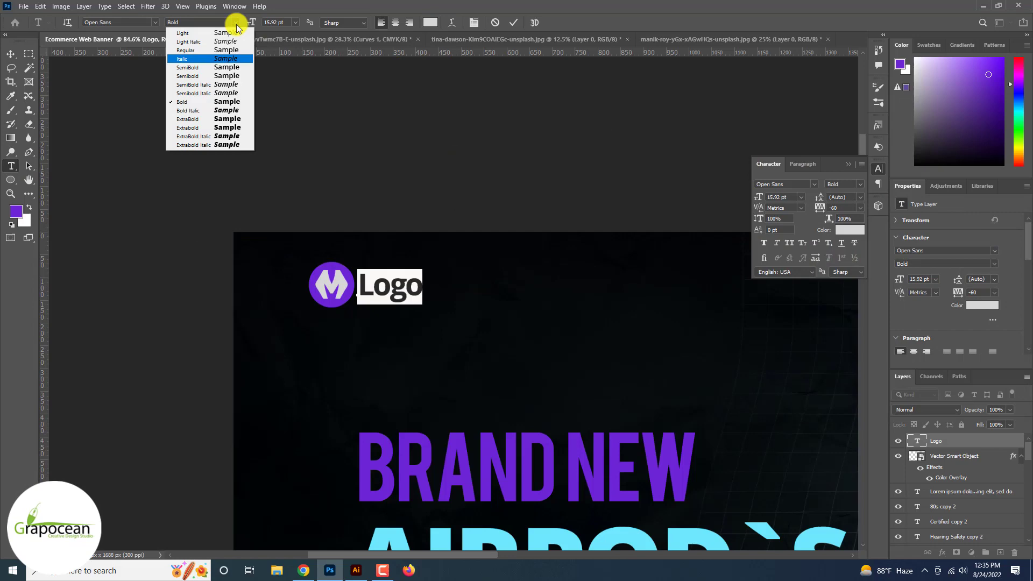
click(218, 50)
click(10, 54)
key(ctrl+0)
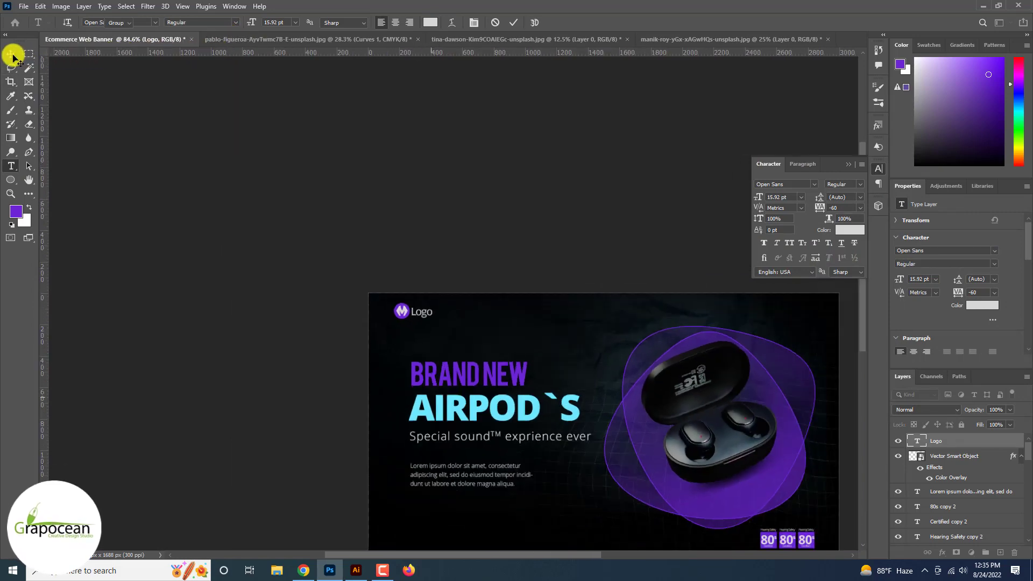